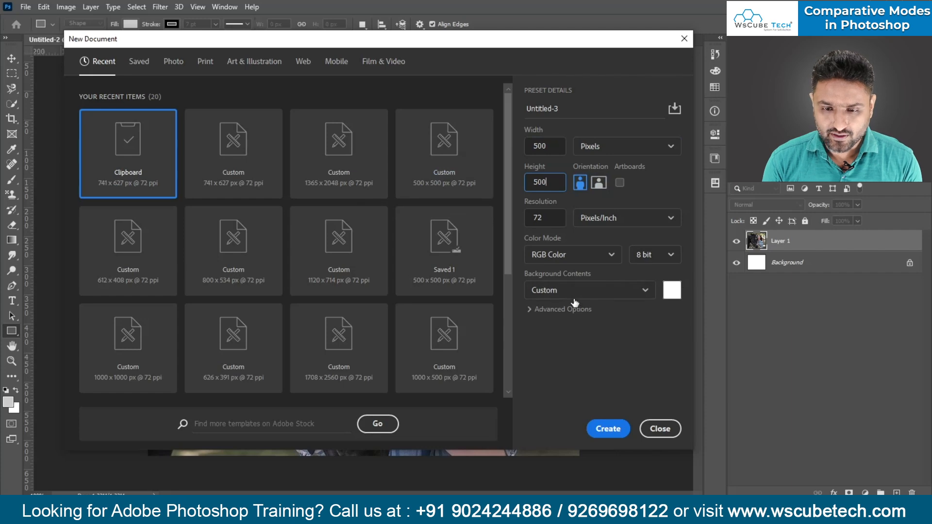
- Create the new 500 × 500 pixel document in RGB Color mode with transparent background contents
{"action": "left_click", "coordinate": [609, 254]}
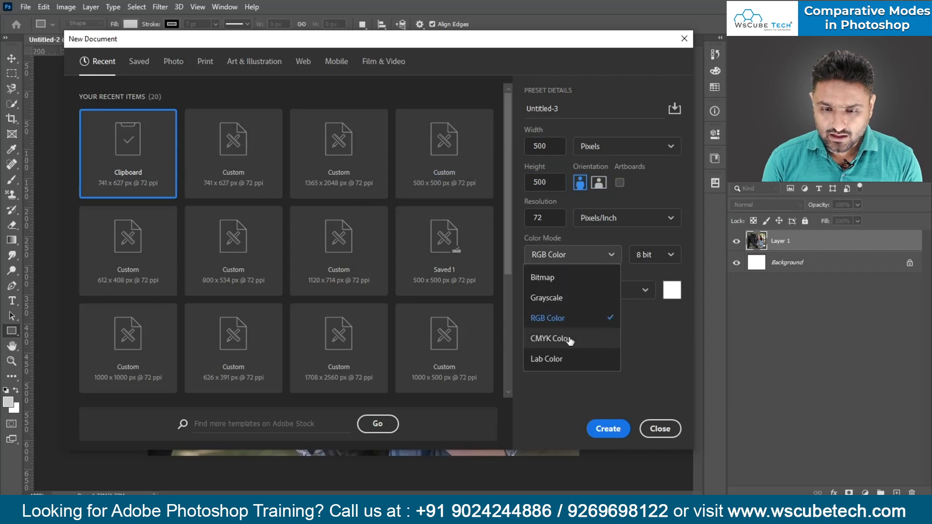
{"action": "left_click", "coordinate": [584, 255]}
{"action": "left_click", "coordinate": [584, 291]}
{"action": "left_click", "coordinate": [567, 377]}
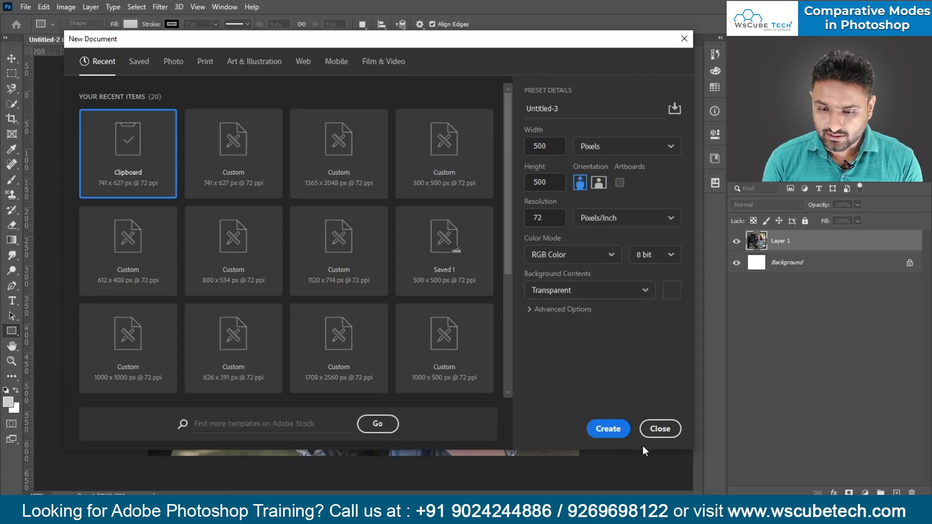
{"action": "left_click", "coordinate": [607, 430]}
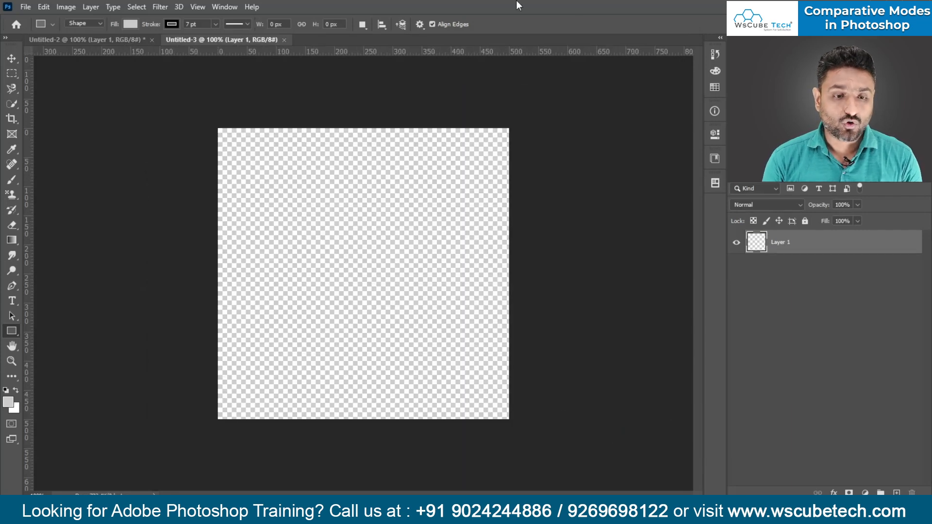
{"action": "left_click", "coordinate": [760, 207]}
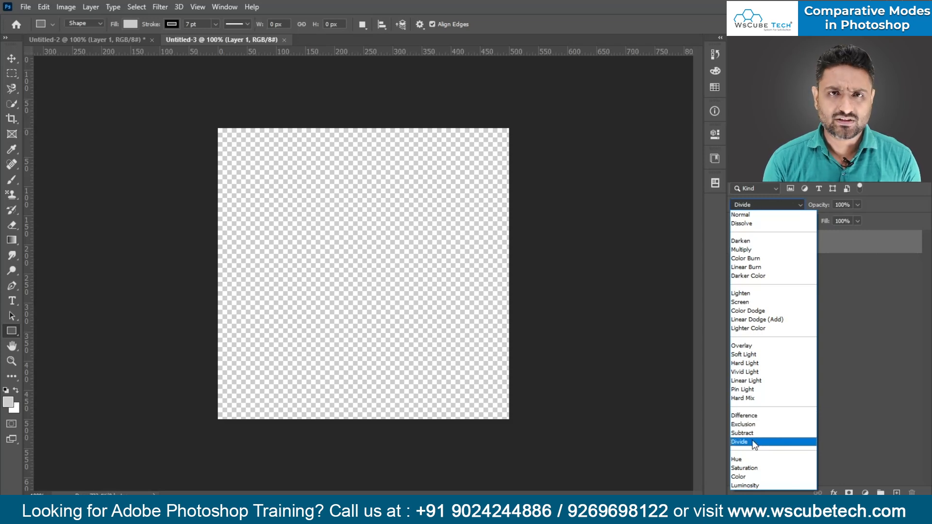
{"action": "left_click", "coordinate": [378, 224]}
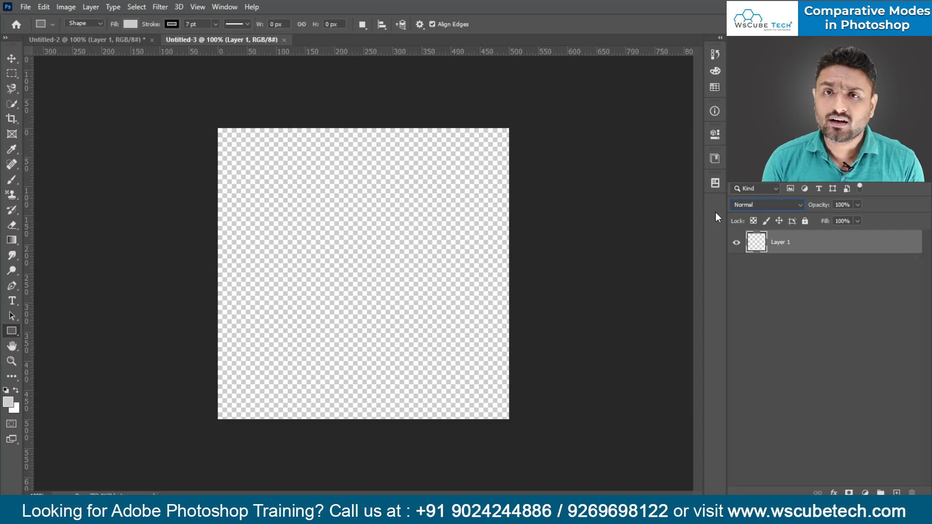
{"action": "left_click", "coordinate": [765, 204]}
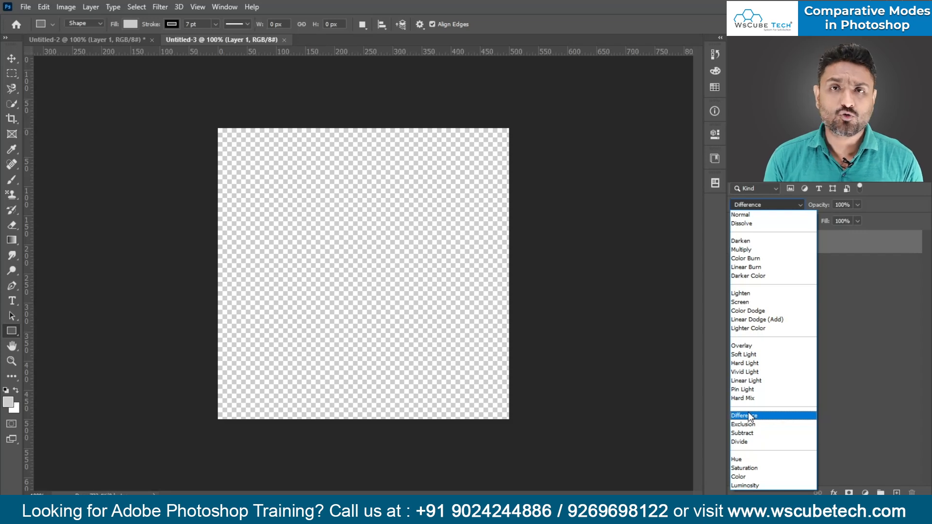
{"action": "left_click", "coordinate": [695, 397]}
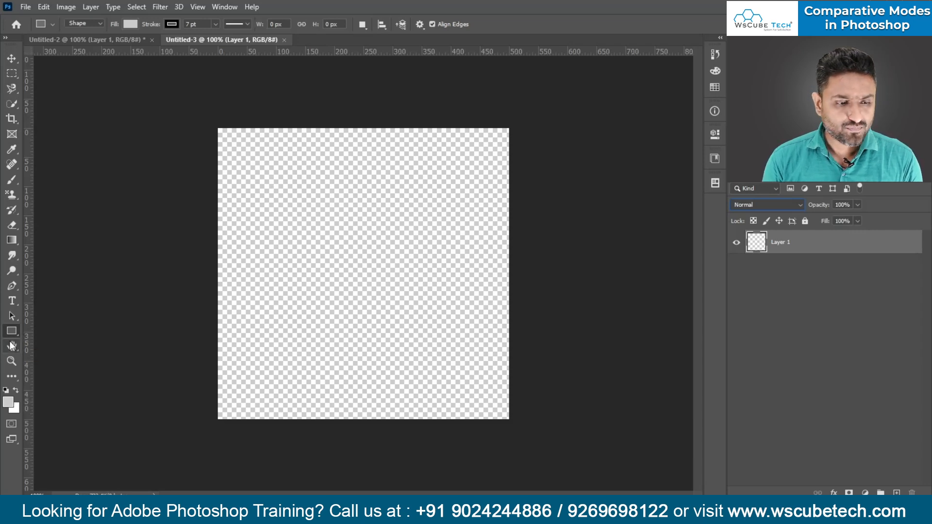
- Draw a rectangle about 250 by 181 px in the upper-left area of the canvas and remove its stroke
{"action": "mouse_move", "coordinate": [241, 168]}
{"action": "left_mouse_down"}
{"action": "mouse_move", "coordinate": [325, 259]}
{"action": "mouse_move", "coordinate": [385, 261]}
{"action": "mouse_move", "coordinate": [387, 274]}
{"action": "left_mouse_up"}
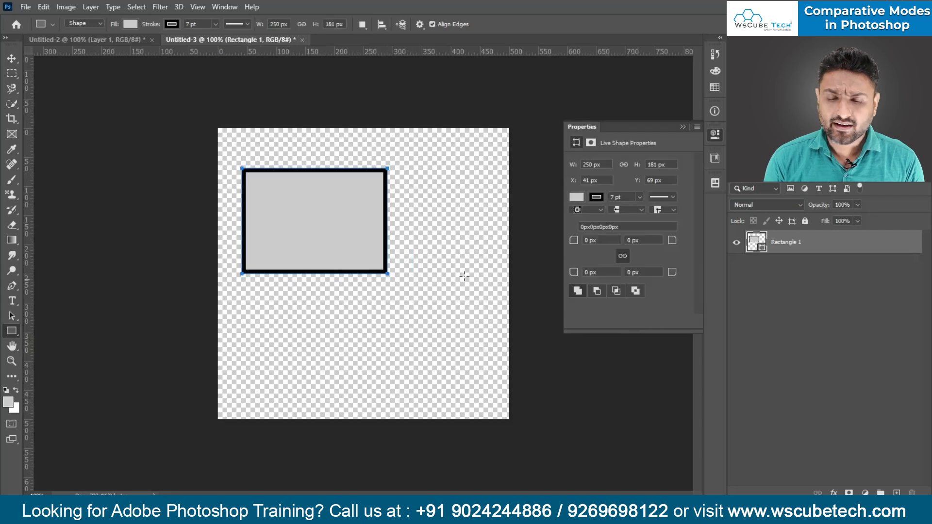
{"action": "left_click", "coordinate": [598, 197]}
{"action": "left_click", "coordinate": [583, 219]}
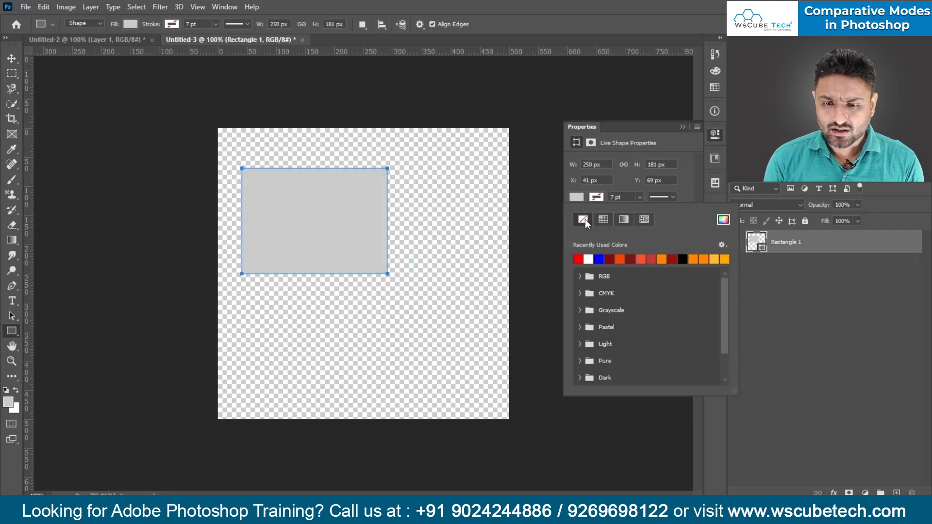
- Set the rectangle's fill to a solid grey with RGB values 90, 90, 90
{"action": "left_click", "coordinate": [580, 199]}
{"action": "left_click", "coordinate": [580, 199]}
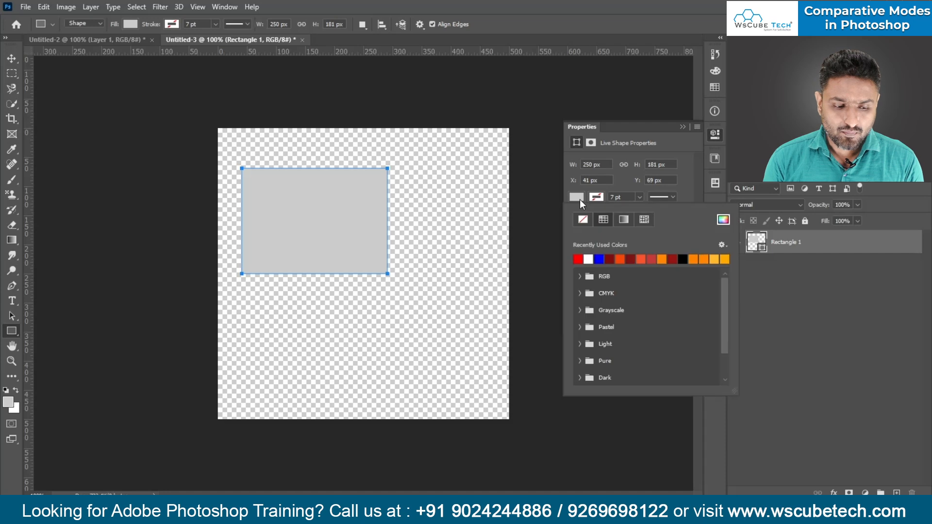
{"action": "left_click", "coordinate": [716, 219]}
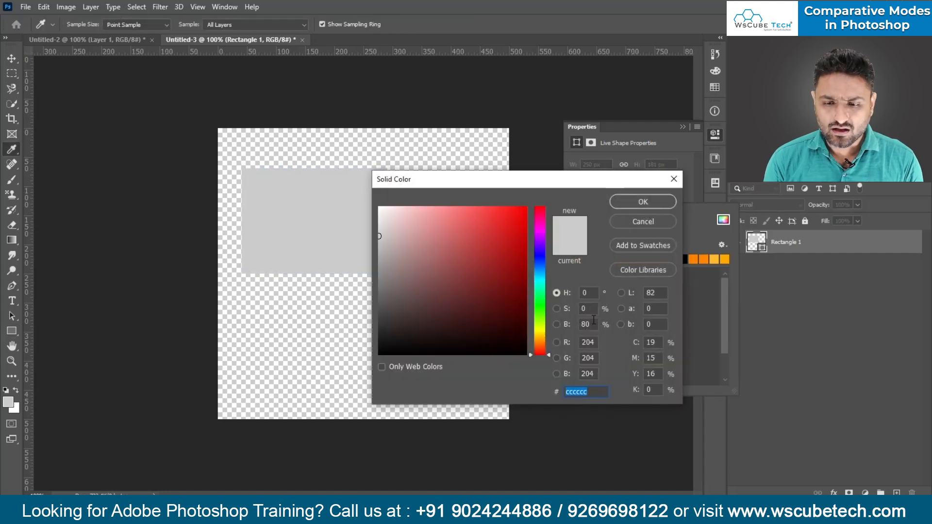
{"action": "left_click", "coordinate": [588, 342]}
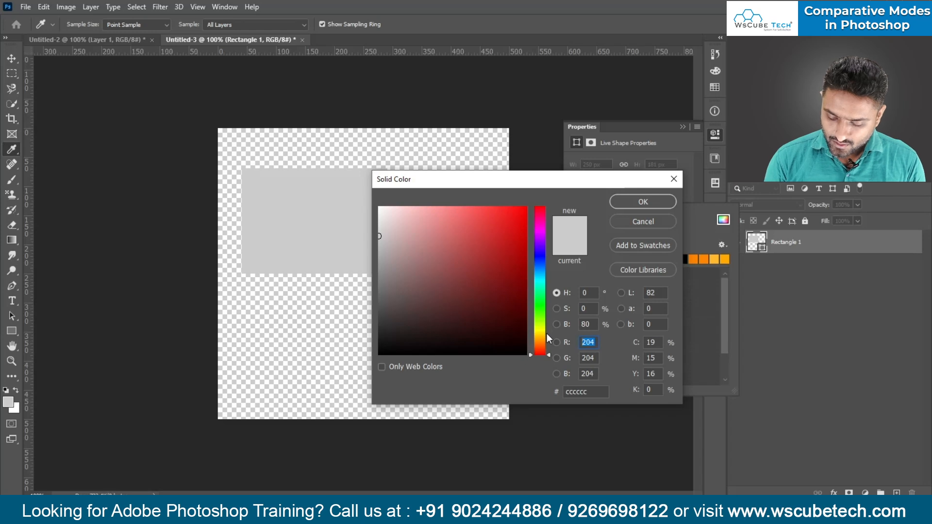
{"action": "type", "text": "90"}
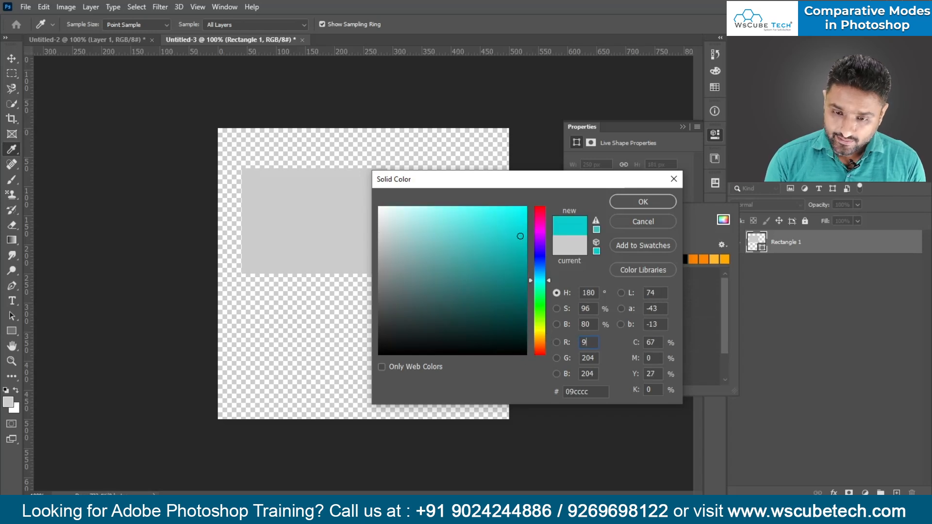
{"action": "left_click", "coordinate": [588, 358]}
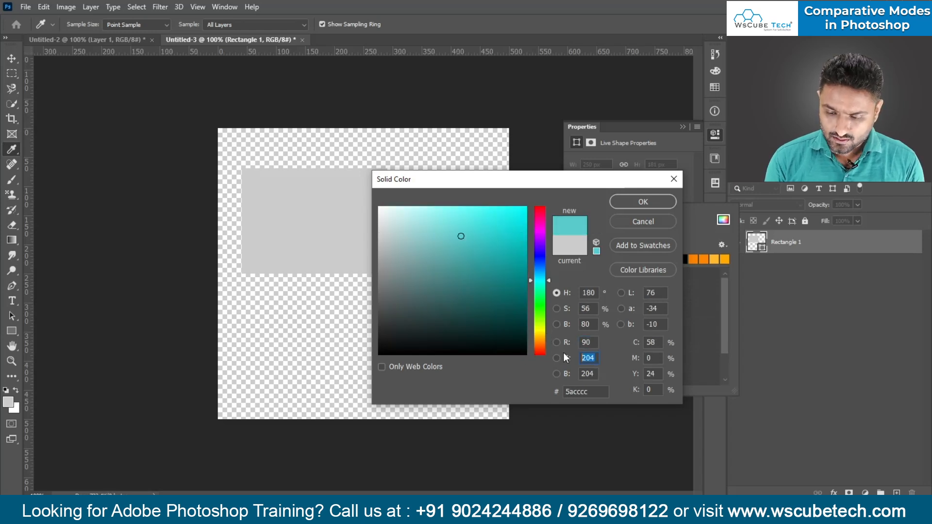
{"action": "type", "text": "90"}
{"action": "left_click", "coordinate": [587, 375]}
{"action": "type", "text": "90"}
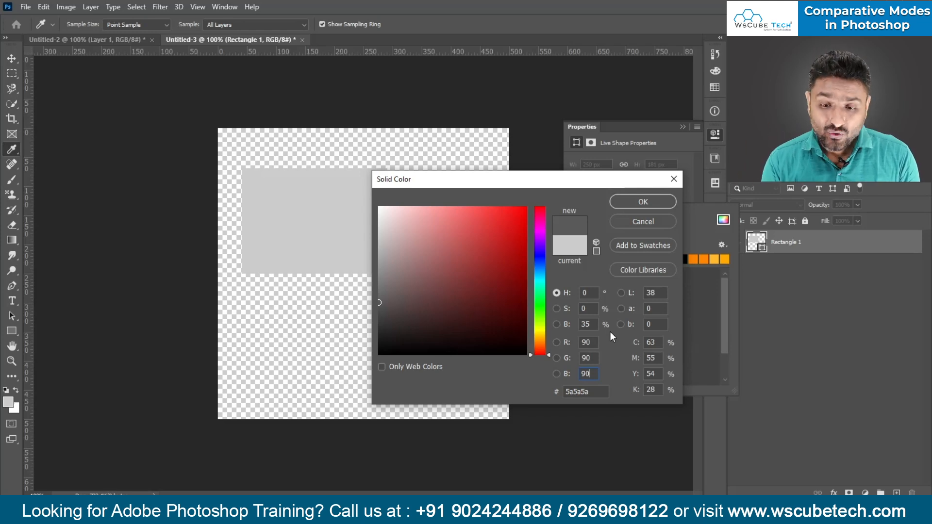
{"action": "left_click", "coordinate": [583, 342]}
{"action": "left_click", "coordinate": [592, 357]}
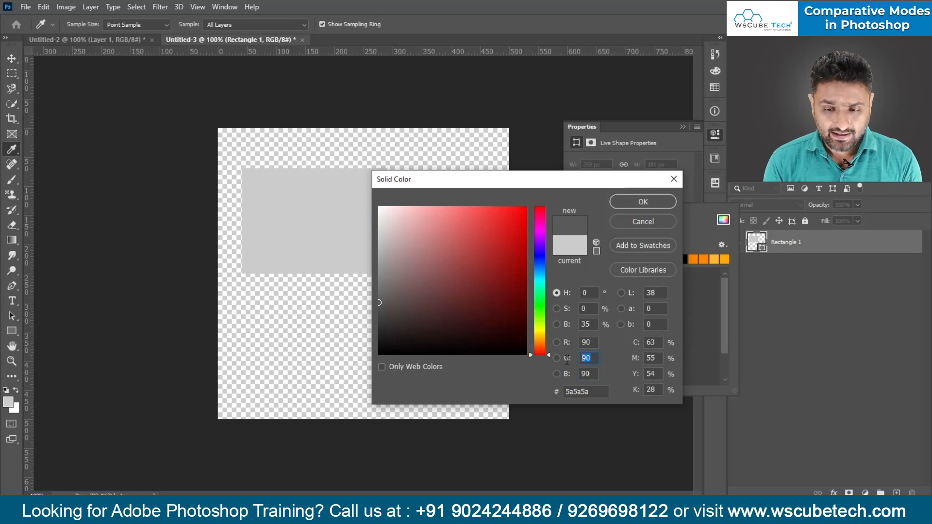
{"action": "key", "text": "Tab"}
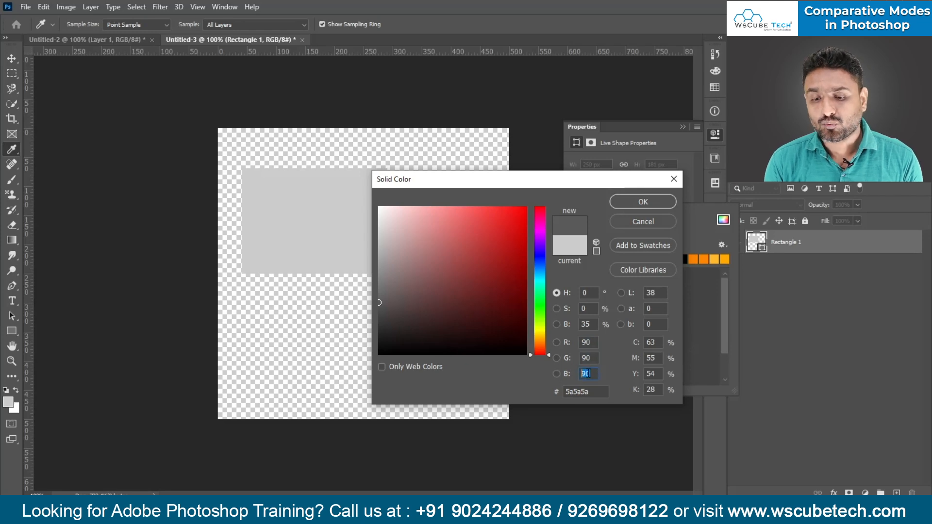
{"action": "left_click", "coordinate": [651, 205]}
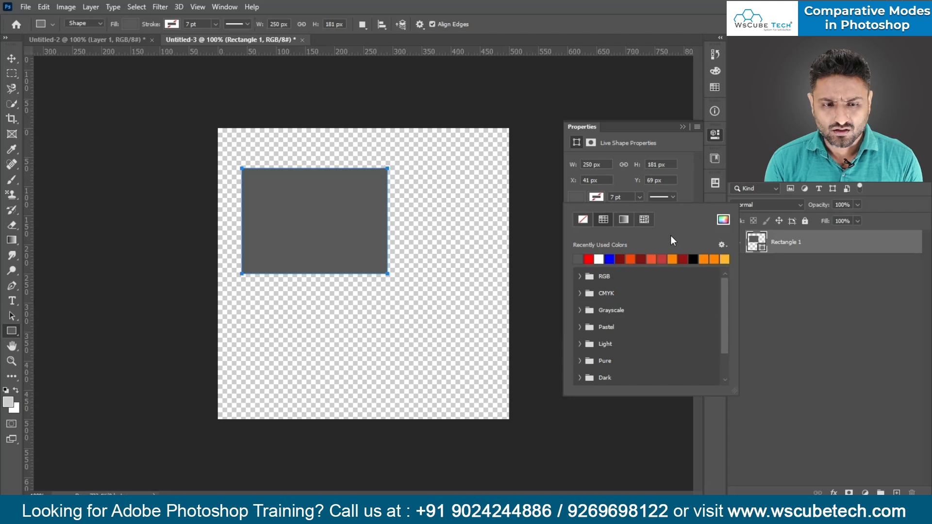
- Change the rectangle's solid fill color to red with RGB values 200, 30, 30
{"action": "left_click", "coordinate": [722, 221]}
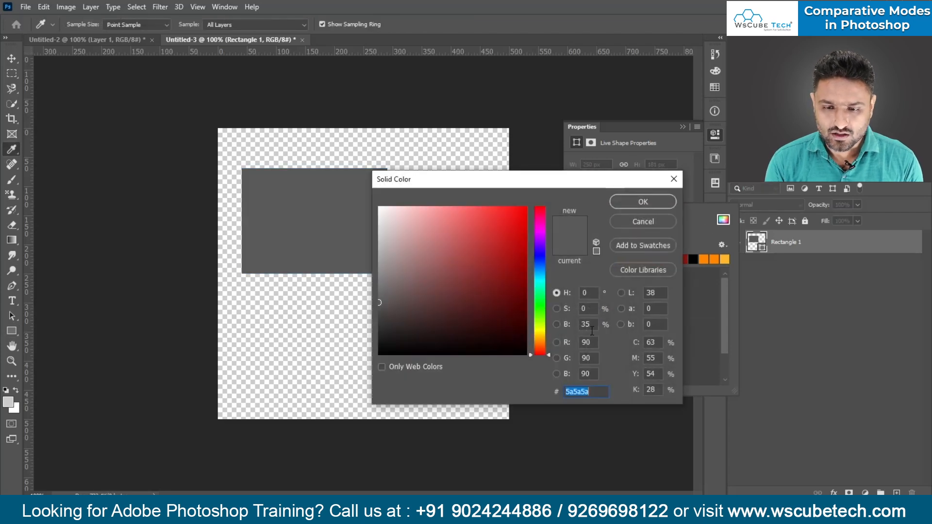
{"action": "mouse_move", "coordinate": [510, 298]}
{"action": "left_mouse_down"}
{"action": "mouse_move", "coordinate": [521, 213]}
{"action": "mouse_move", "coordinate": [499, 238]}
{"action": "mouse_move", "coordinate": [503, 247]}
{"action": "left_mouse_up"}
{"action": "double_click", "coordinate": [588, 341]}
{"action": "type", "text": "200"}
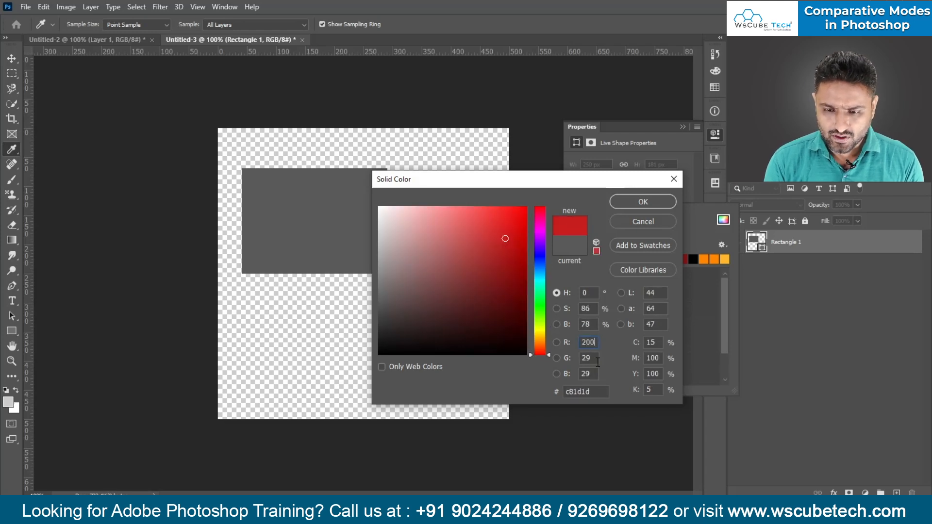
{"action": "type", "text": "30"}
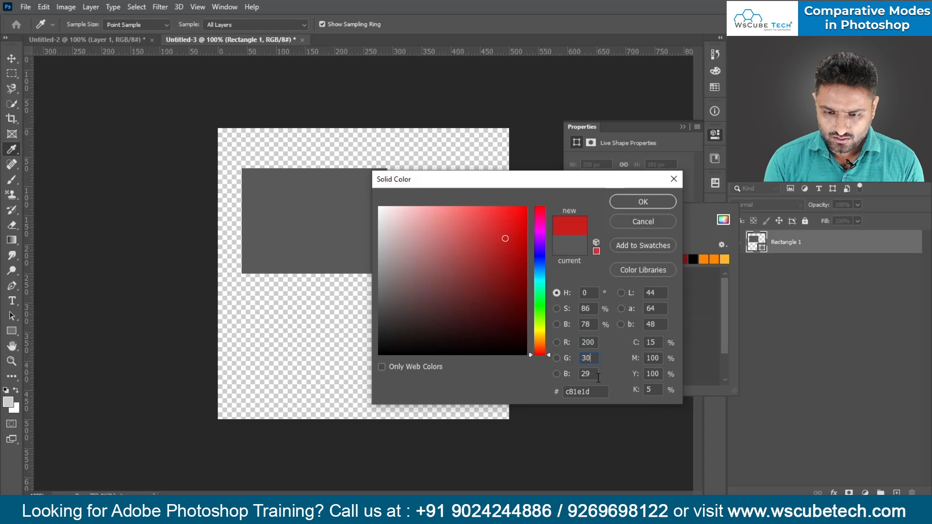
{"action": "type", "text": "30"}
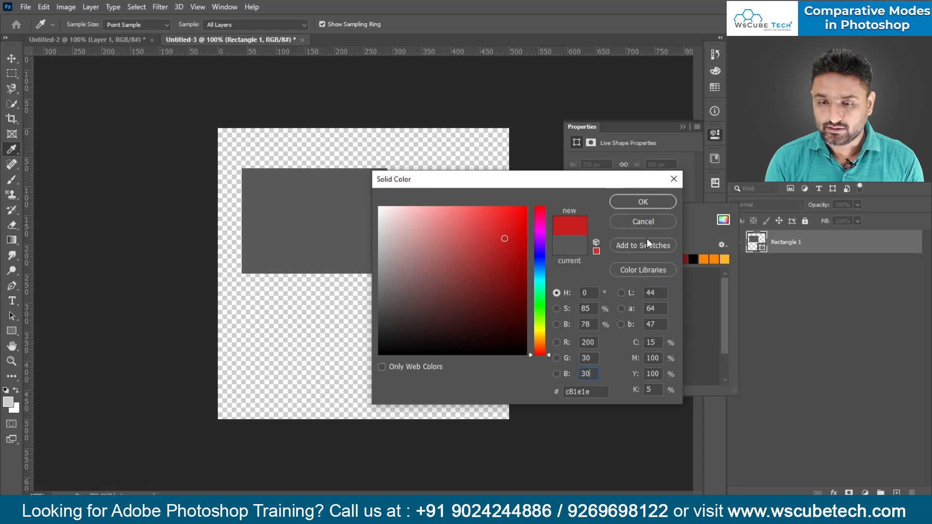
{"action": "left_click", "coordinate": [635, 203]}
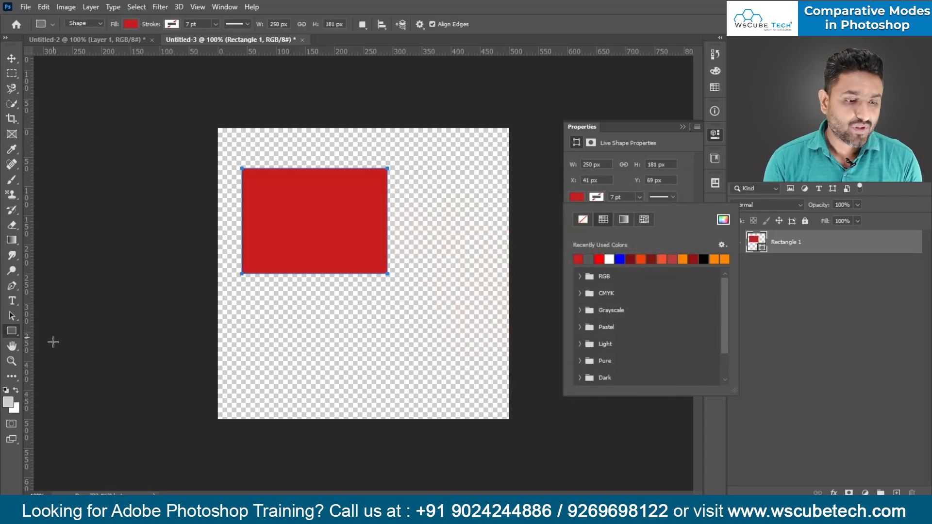
- Draw a second rectangle about 207 by 392 px overlapping the first one's right side and fill it with RGB 230, 60, 60
{"action": "left_click_drag", "start_coordinate": [353, 149], "coordinate": [473, 377]}
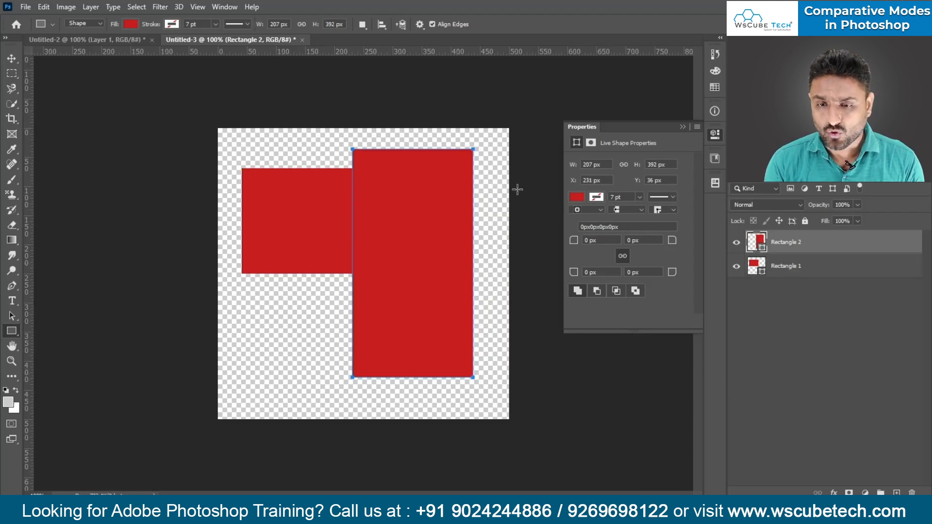
{"action": "left_click", "coordinate": [577, 196]}
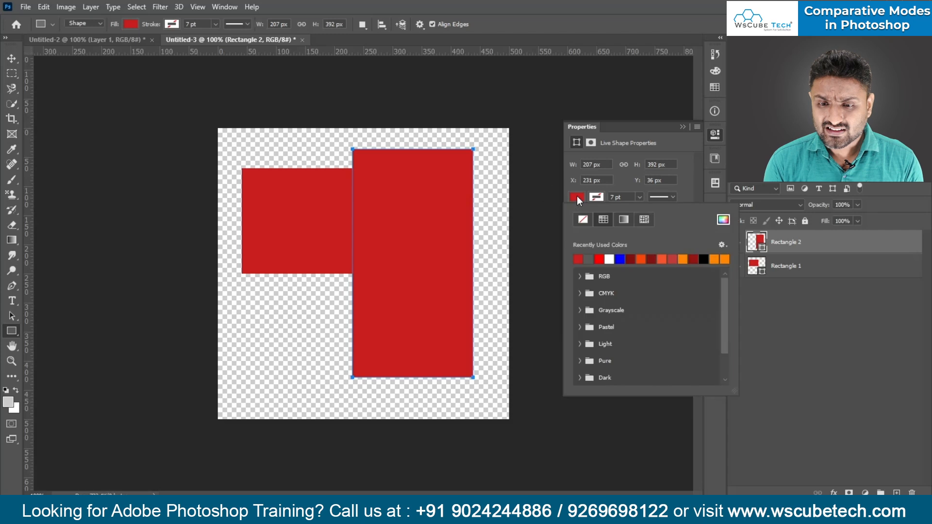
{"action": "left_click", "coordinate": [722, 220]}
{"action": "left_click", "coordinate": [593, 342]}
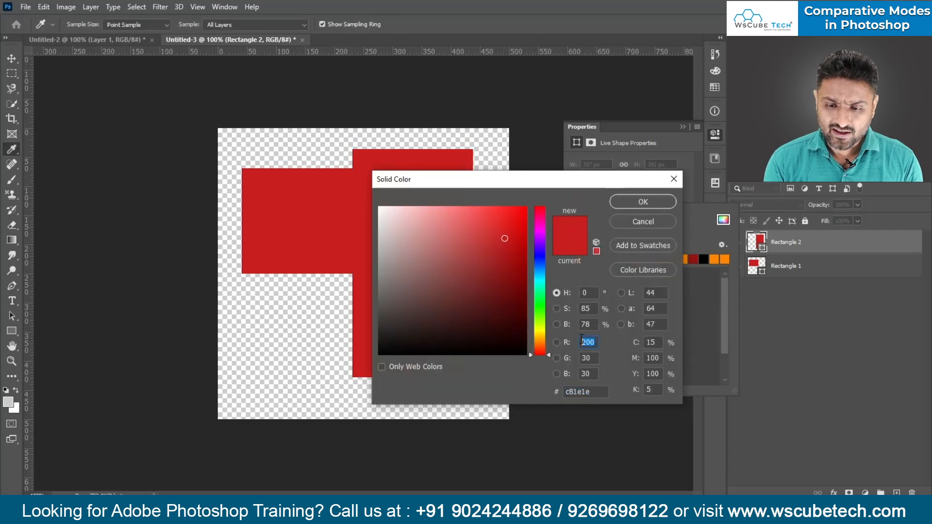
{"action": "type", "text": "23"}
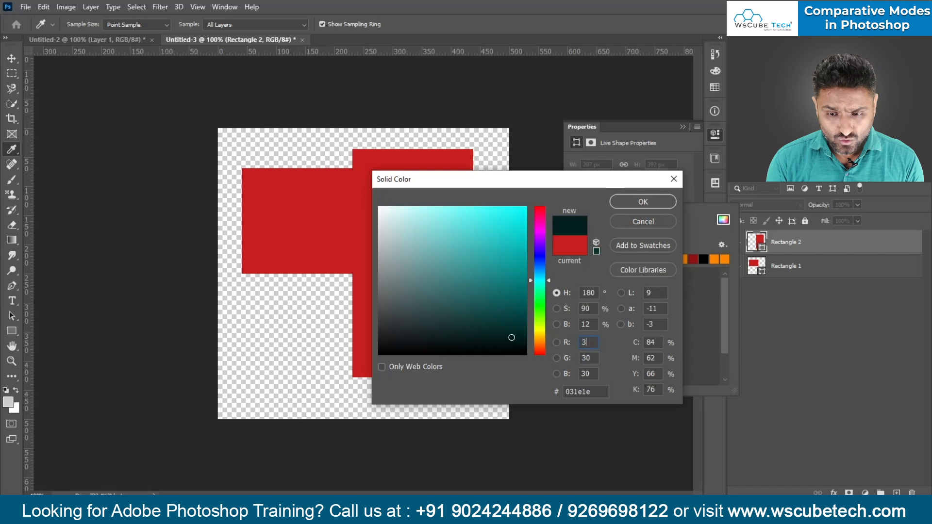
{"action": "type", "text": "0"}
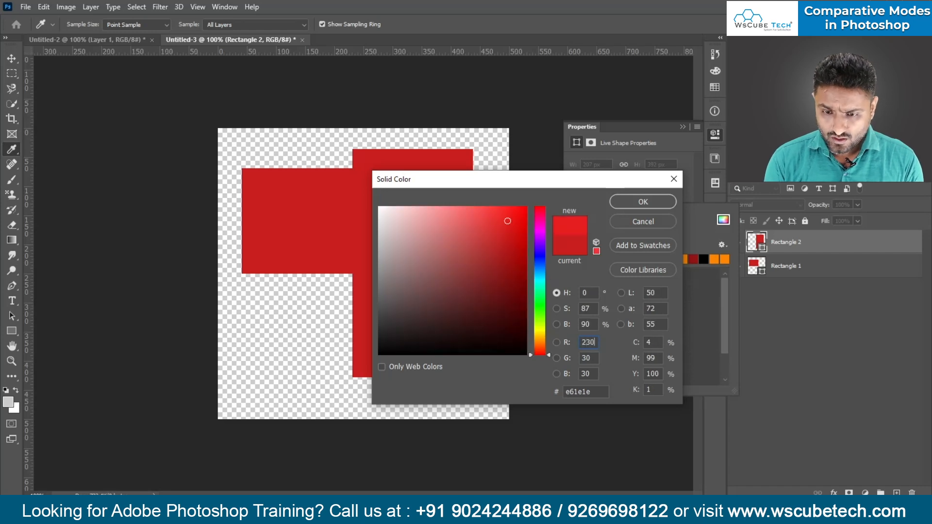
{"action": "key", "text": "Tab"}
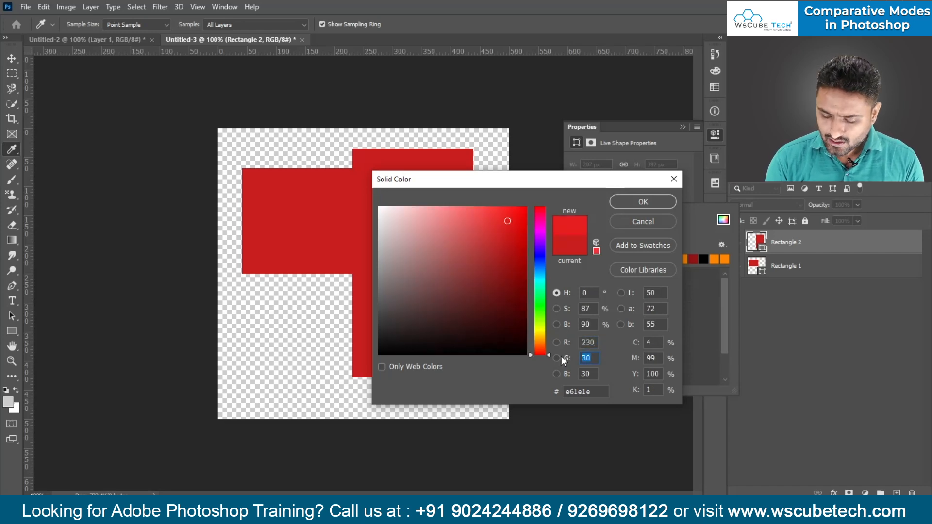
{"action": "type", "text": "60"}
{"action": "key", "text": "Tab"}
{"action": "type", "text": "60"}
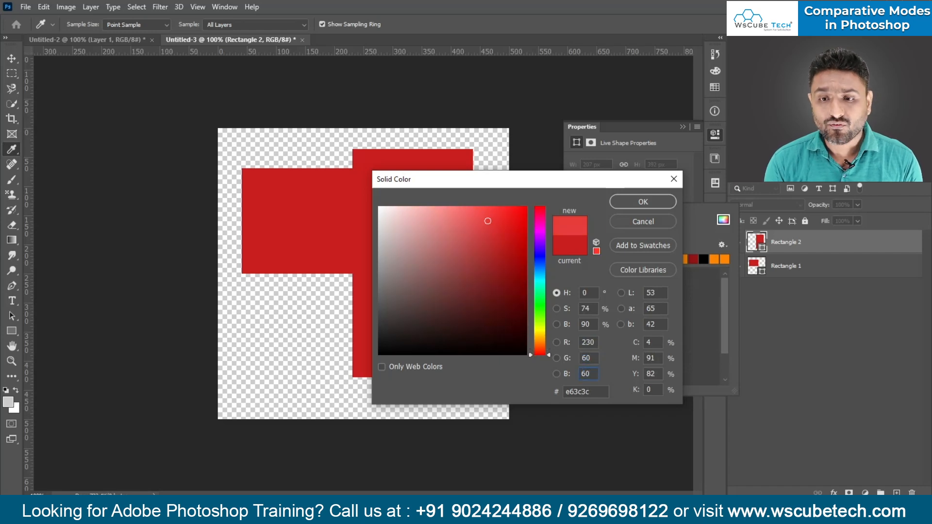
{"action": "left_click", "coordinate": [631, 198]}
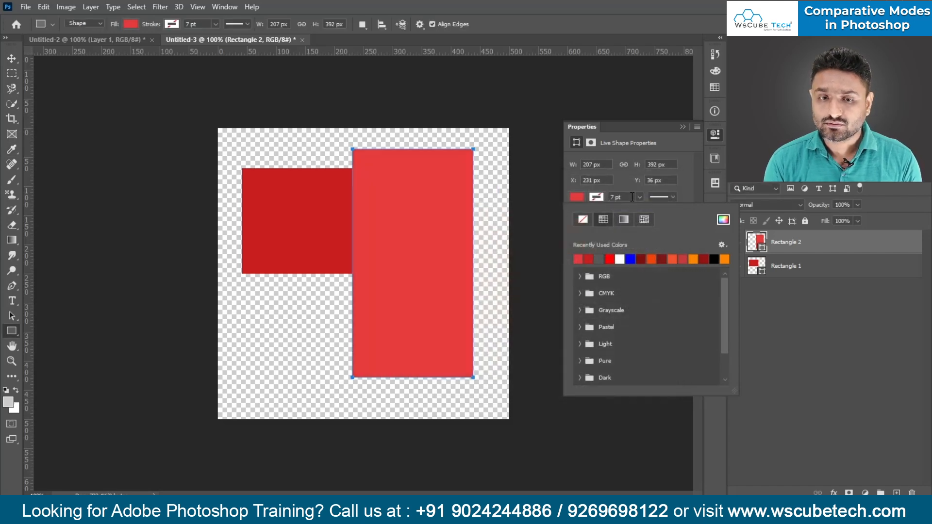
{"action": "left_click", "coordinate": [786, 332]}
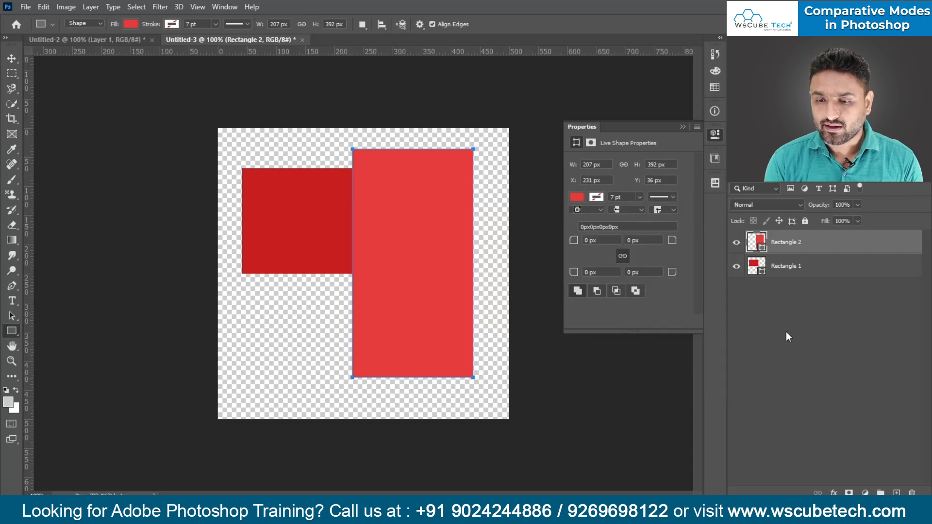
{"action": "left_click", "coordinate": [785, 332]}
- Set the blend mode of the Rectangle 2 layer to Difference
{"action": "left_click", "coordinate": [800, 244]}
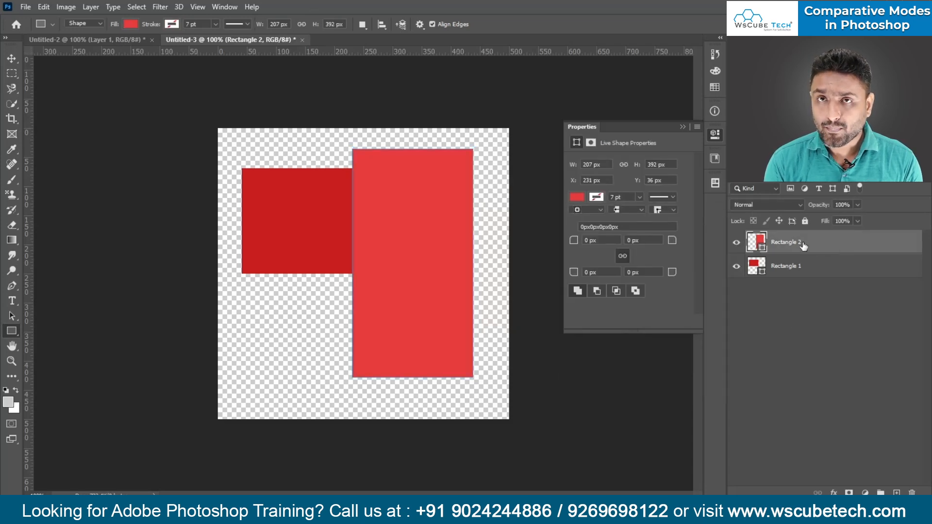
{"action": "left_click", "coordinate": [755, 204]}
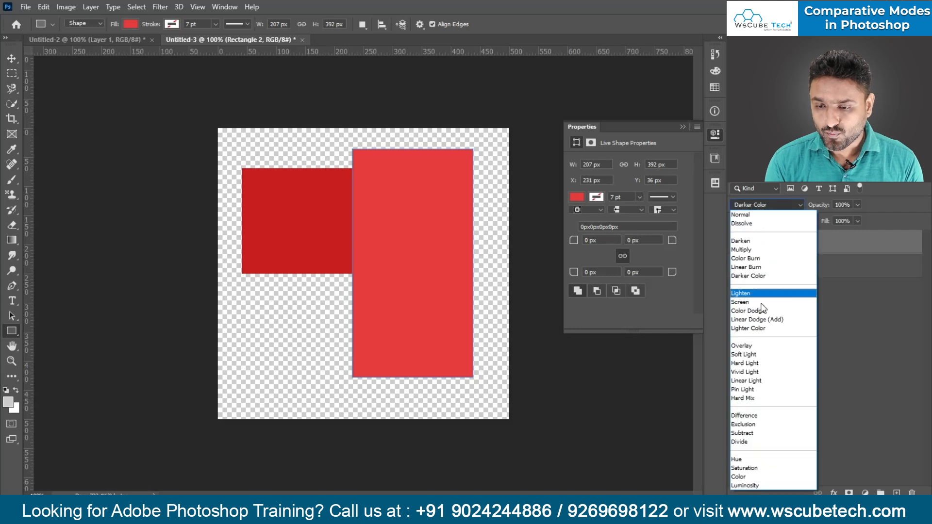
{"action": "left_click", "coordinate": [751, 416]}
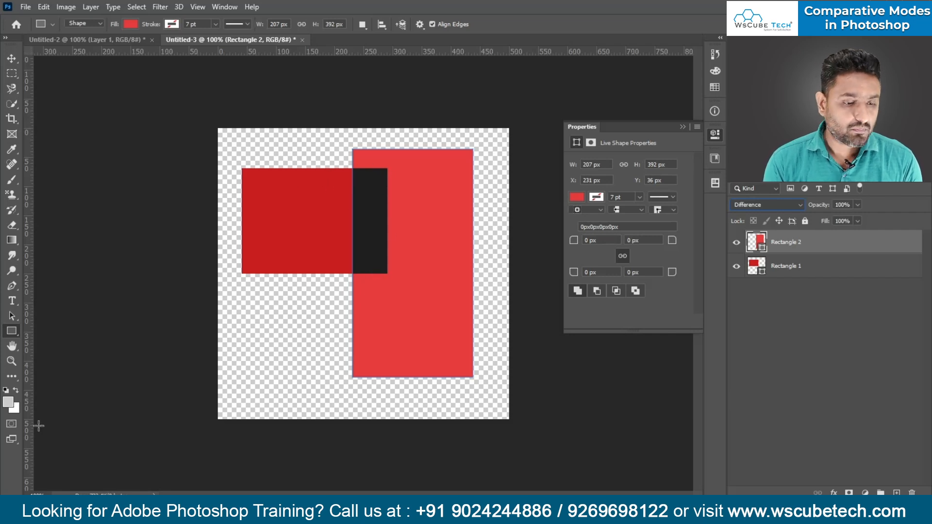
- Sample the overlap of the two rectangles in the foreground color picker and examine its red, green and blue values
{"action": "left_click", "coordinate": [10, 404]}
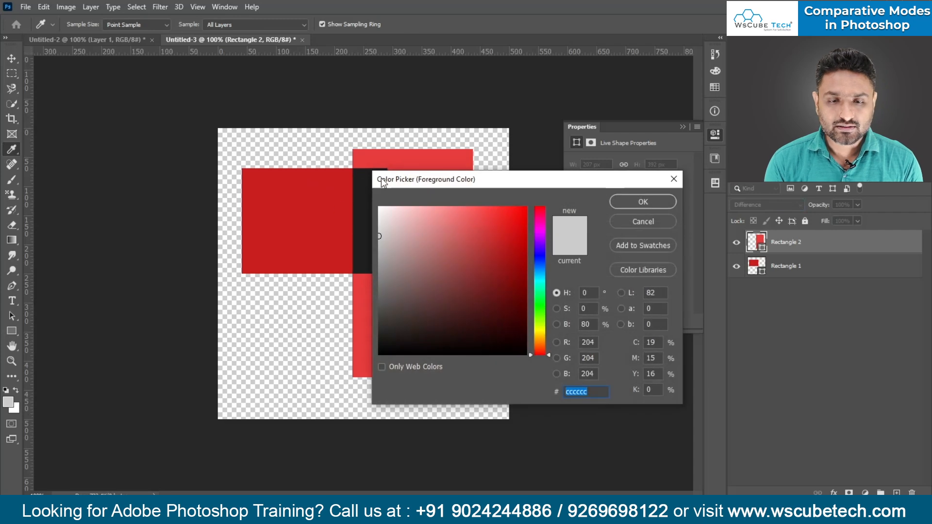
{"action": "left_click_drag", "start_coordinate": [410, 182], "coordinate": [407, 240]}
{"action": "left_click", "coordinate": [364, 197]}
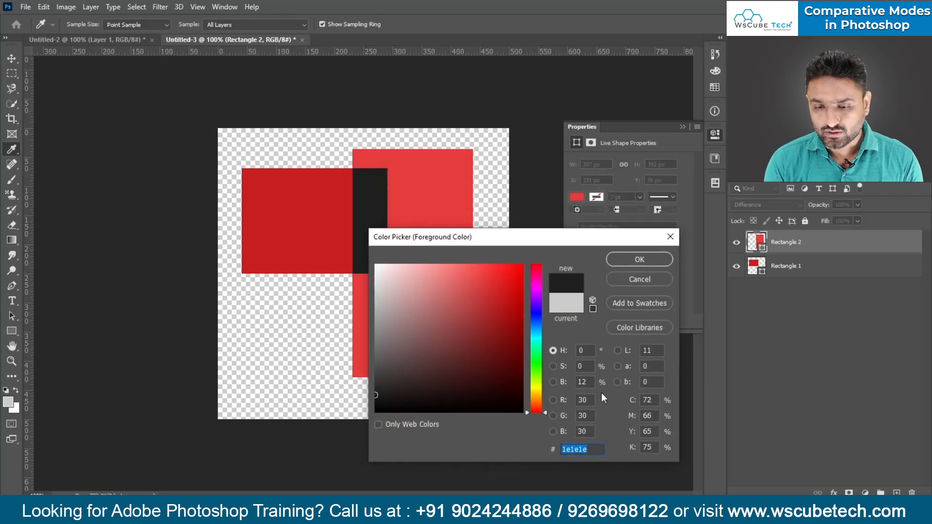
{"action": "left_click", "coordinate": [588, 400]}
{"action": "left_click", "coordinate": [588, 416]}
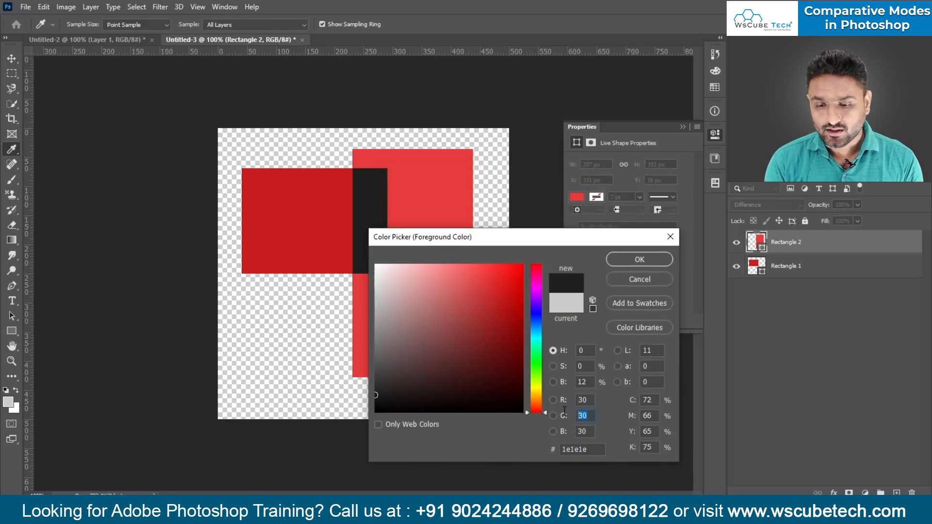
{"action": "key", "text": "Tab"}
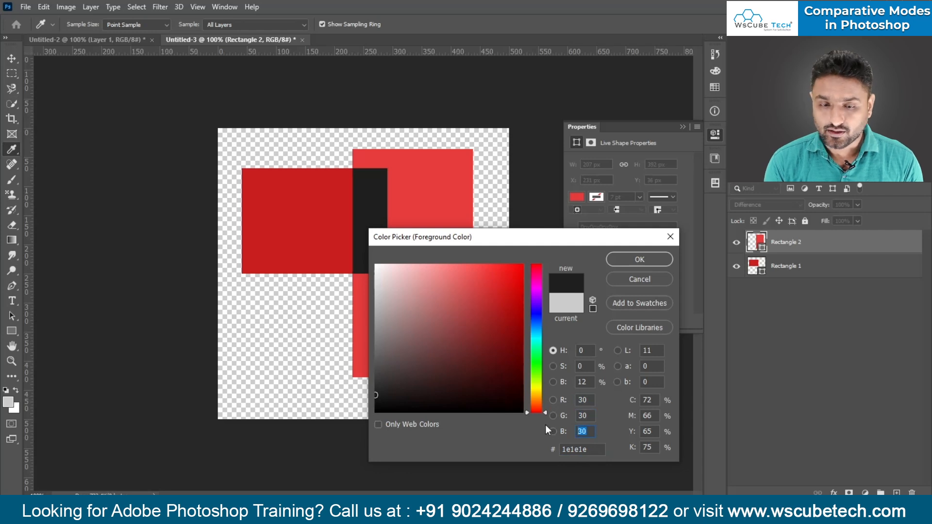
- Sample the first rectangle, the second rectangle and their overlap in turn to compare their red values
{"action": "left_click", "coordinate": [280, 184]}
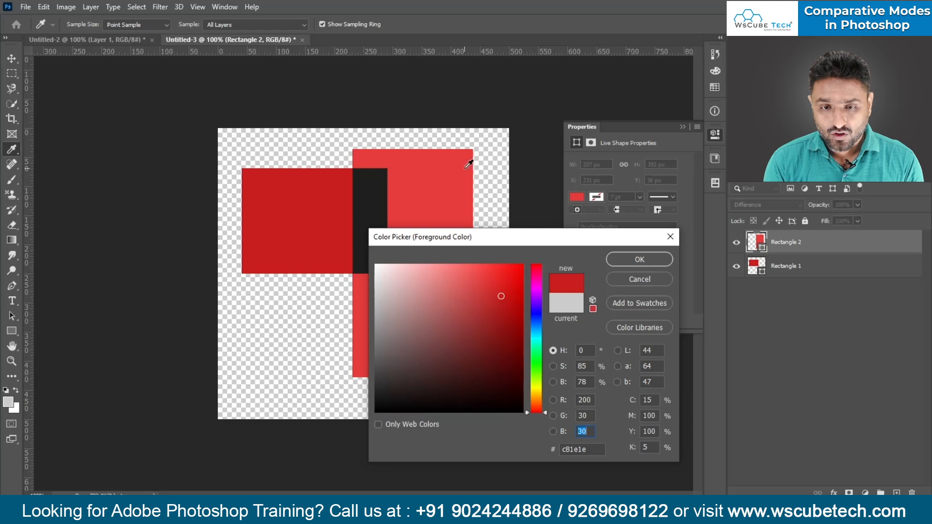
{"action": "left_click", "coordinate": [451, 164]}
{"action": "left_click", "coordinate": [585, 400]}
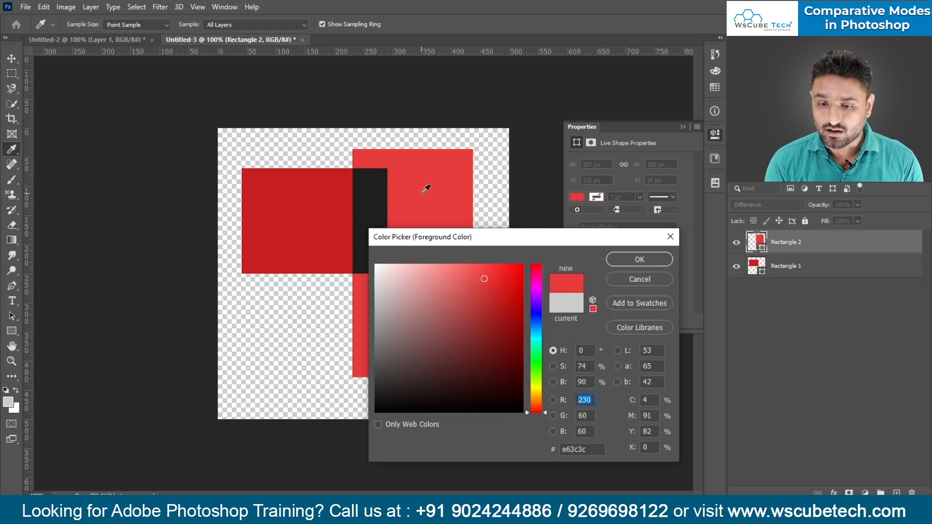
{"action": "left_click", "coordinate": [272, 209]}
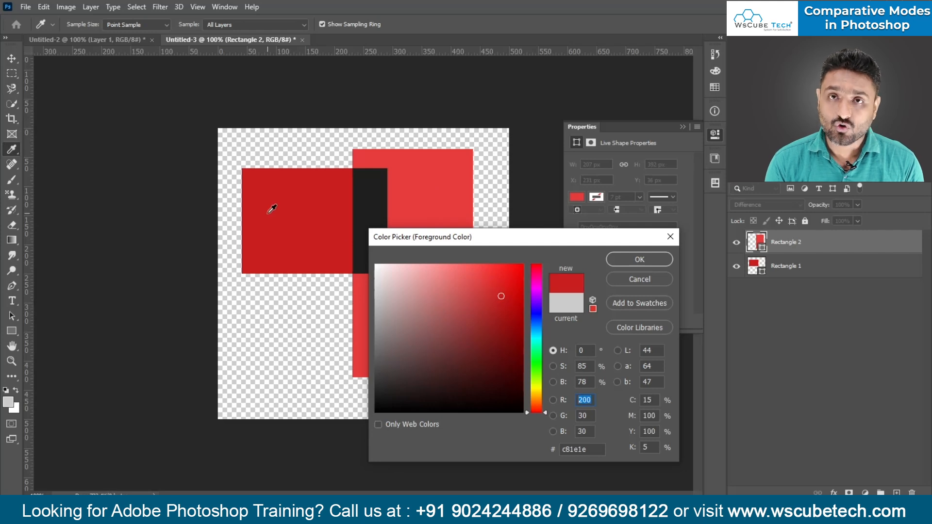
{"action": "left_click", "coordinate": [435, 170]}
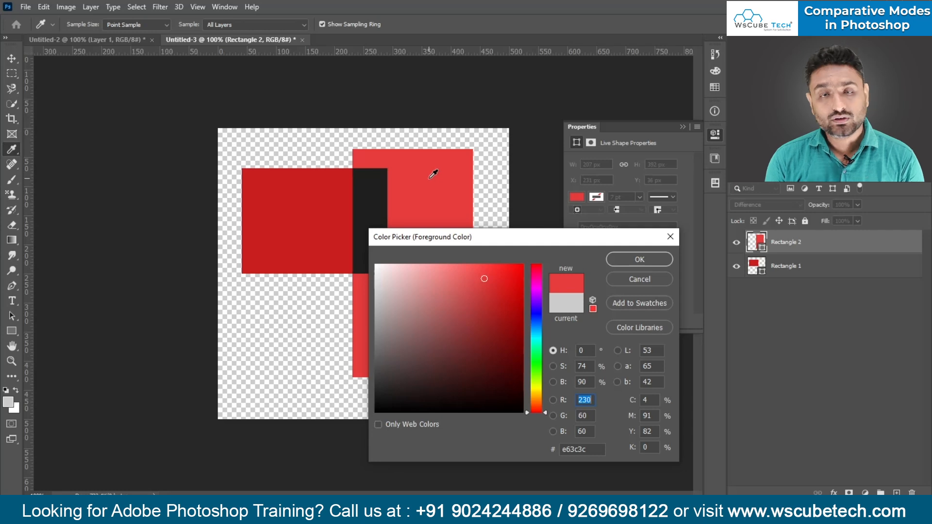
{"action": "left_click", "coordinate": [382, 190]}
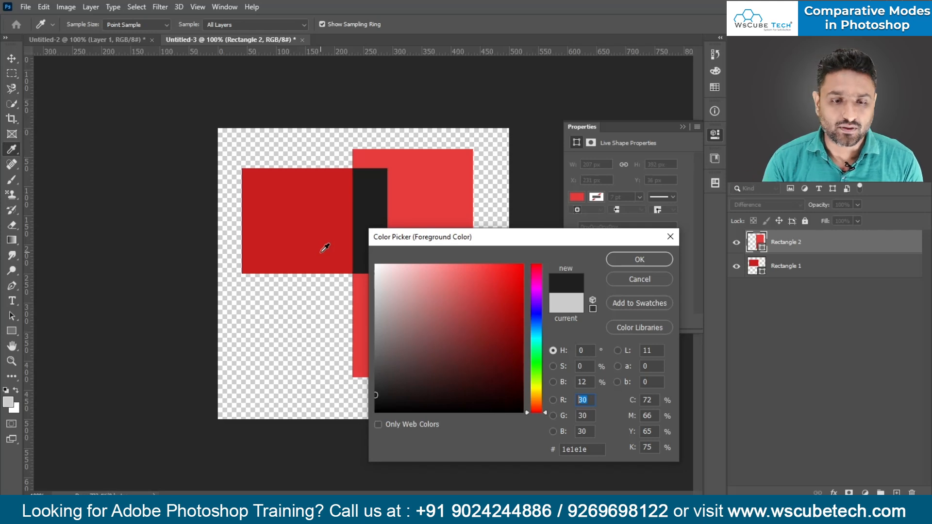
{"action": "left_click", "coordinate": [316, 203]}
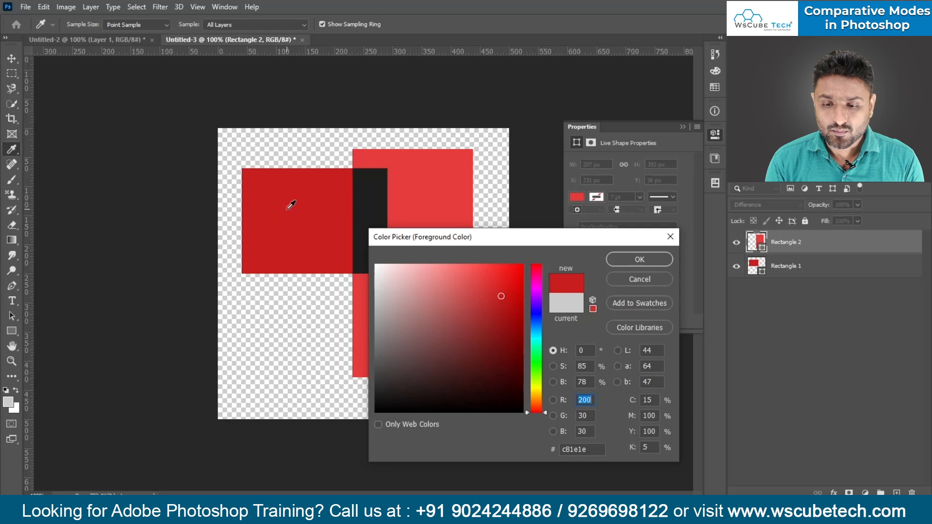
{"action": "left_click", "coordinate": [456, 167]}
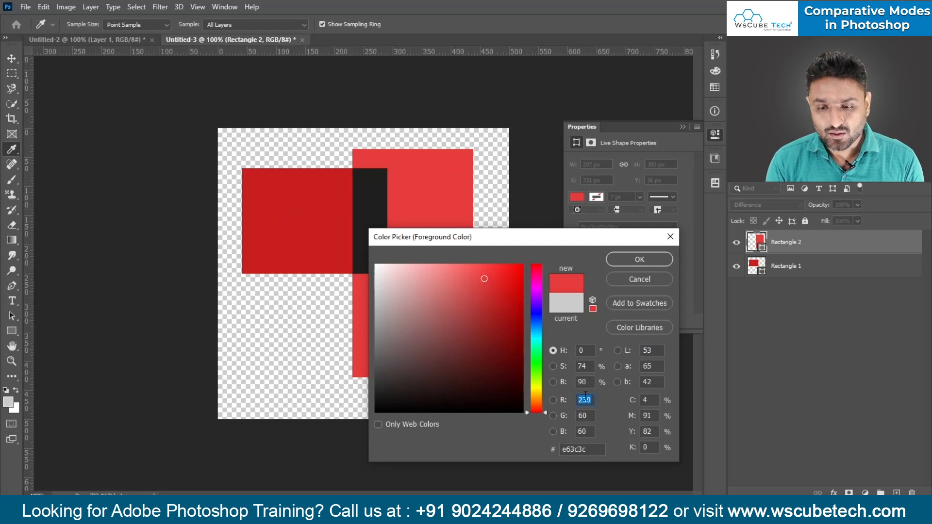
{"action": "left_click", "coordinate": [374, 186]}
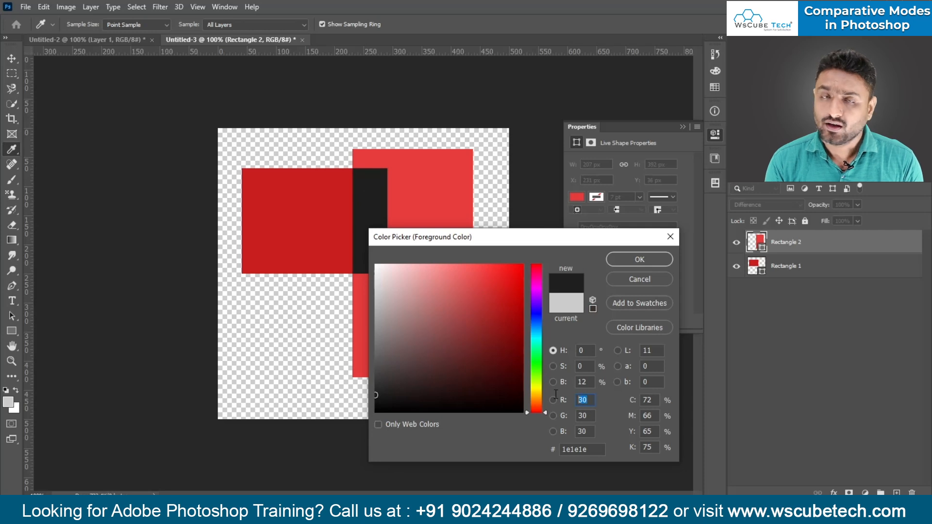
- Compare the green values of both rectangles with that of their overlap by sampling each area
{"action": "left_click", "coordinate": [300, 206]}
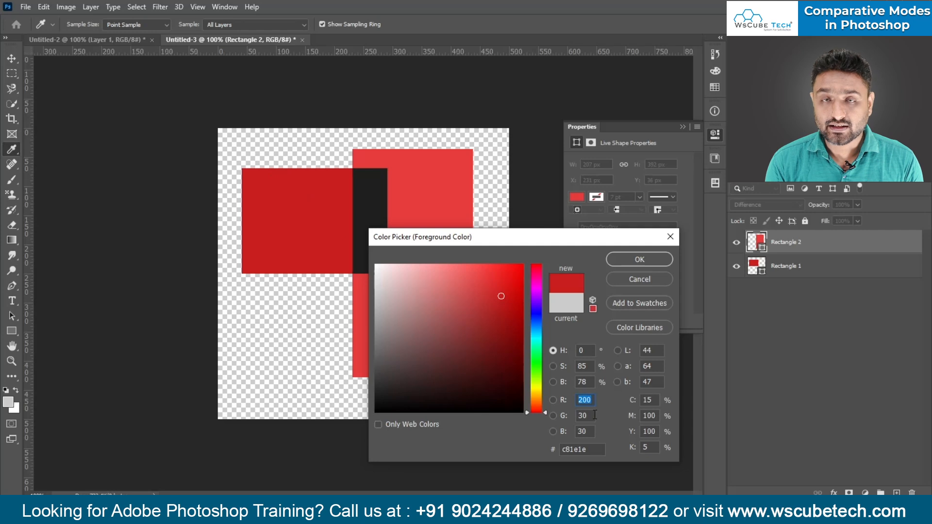
{"action": "left_click", "coordinate": [450, 193]}
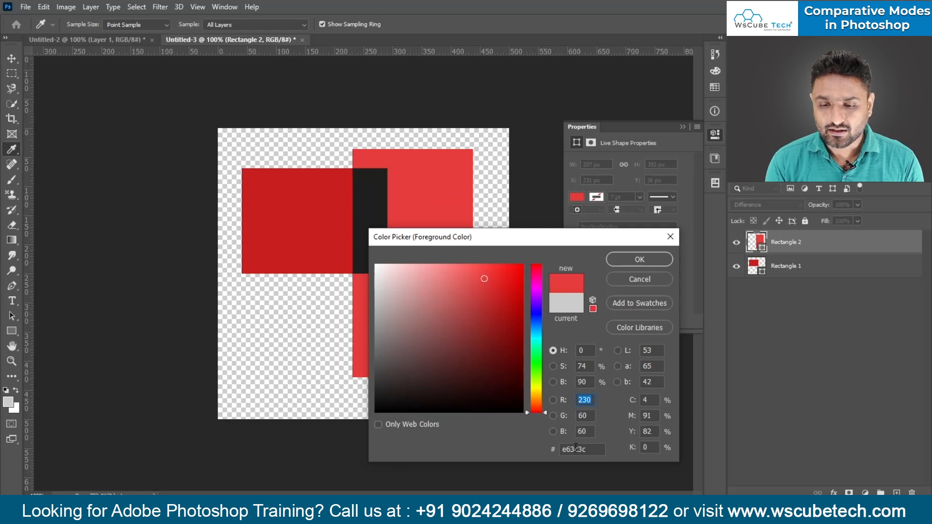
{"action": "left_click", "coordinate": [593, 416]}
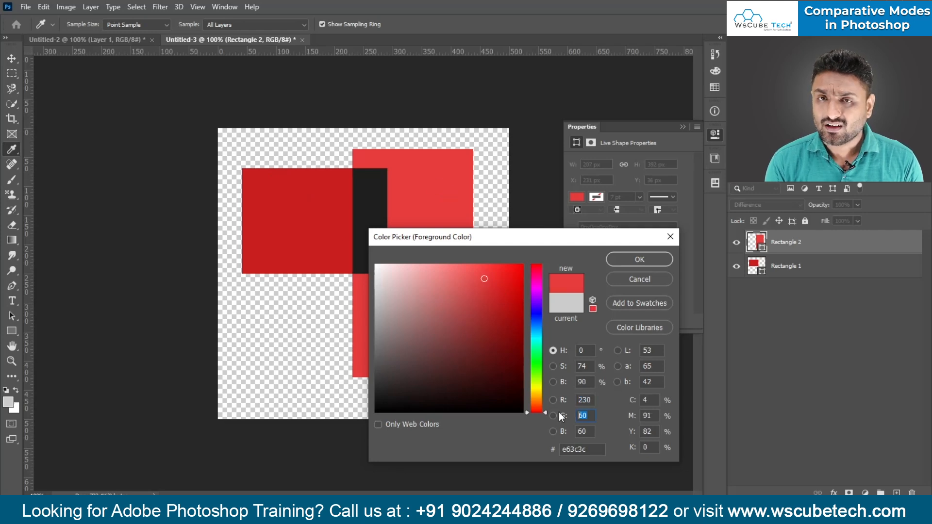
{"action": "left_click", "coordinate": [372, 197]}
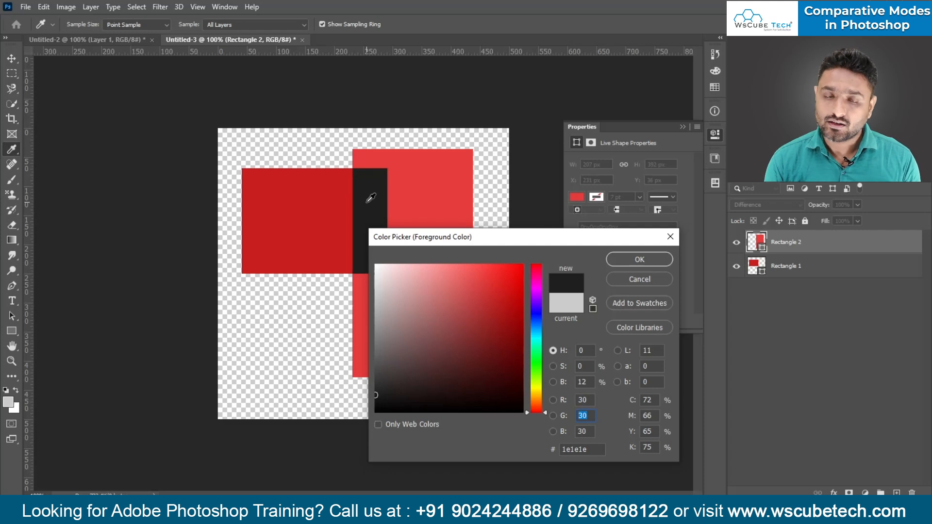
- Compare the blue values of both rectangles and their overlap, and accept the overlap color as the foreground color
{"action": "left_click", "coordinate": [290, 227]}
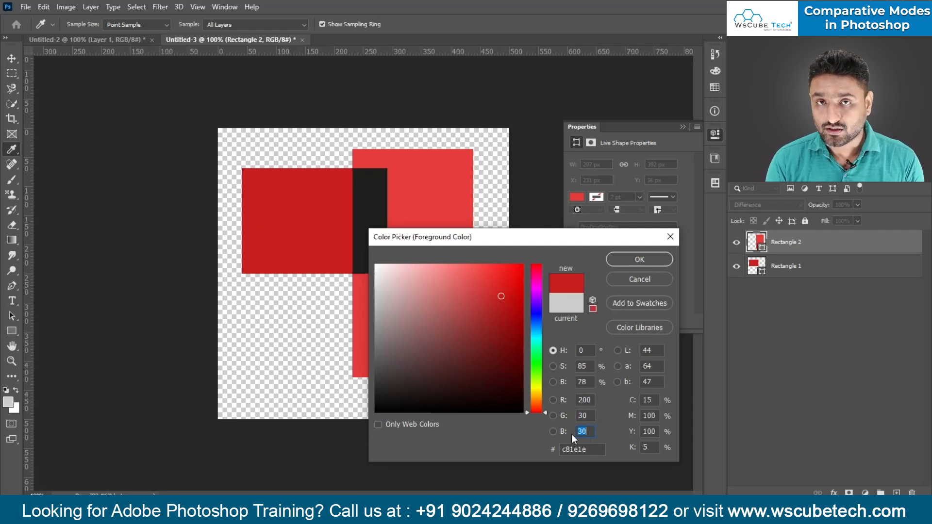
{"action": "left_click", "coordinate": [426, 194]}
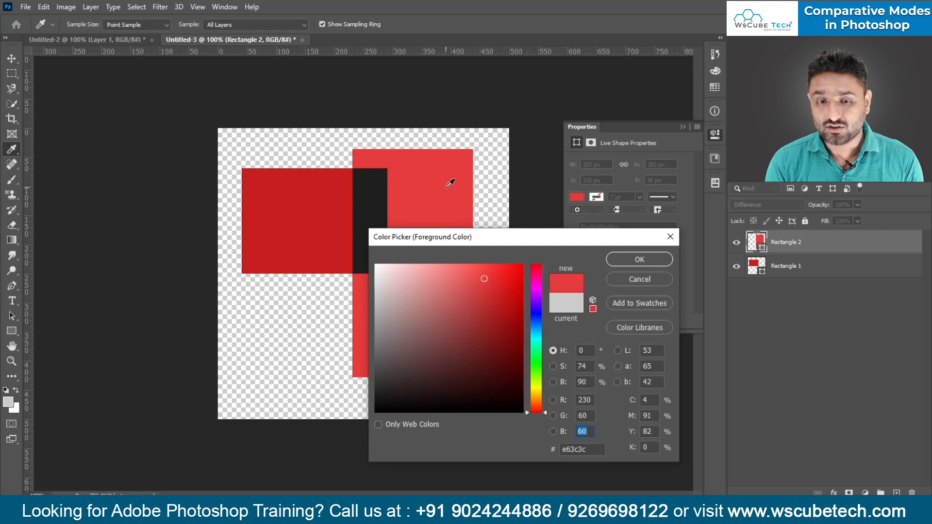
{"action": "double_click", "coordinate": [582, 429]}
{"action": "left_click", "coordinate": [381, 192]}
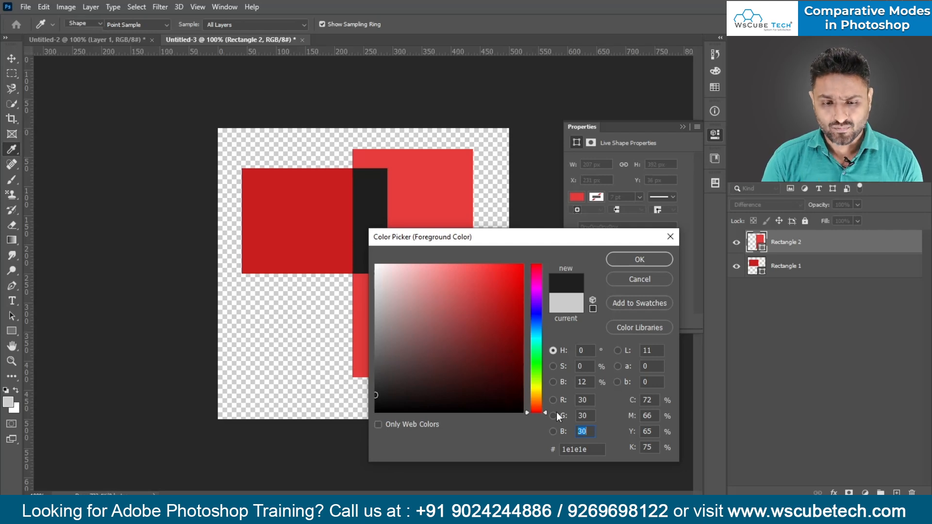
{"action": "key", "text": "Return"}
- Draw a third rectangle about 242 by 183 px over the second one's lower-left part and fill it with RGB 180, 60, 60
{"action": "left_click_drag", "start_coordinate": [264, 301], "coordinate": [405, 408]}
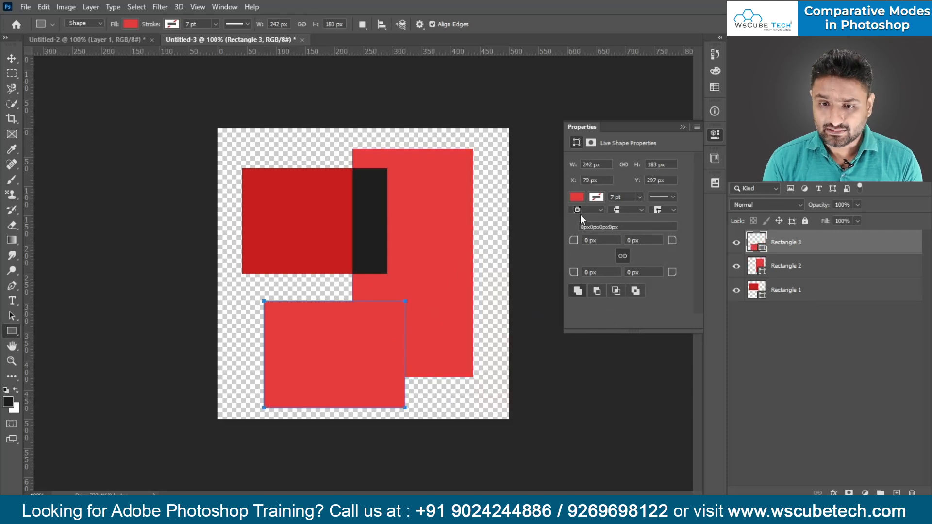
{"action": "left_click", "coordinate": [577, 197]}
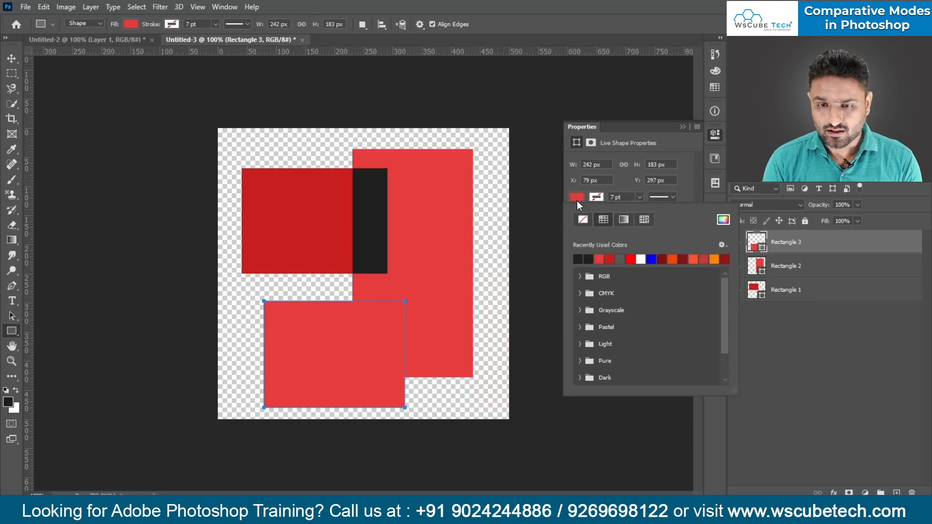
{"action": "left_click", "coordinate": [724, 221]}
{"action": "left_click_drag", "start_coordinate": [588, 399], "coordinate": [564, 400]}
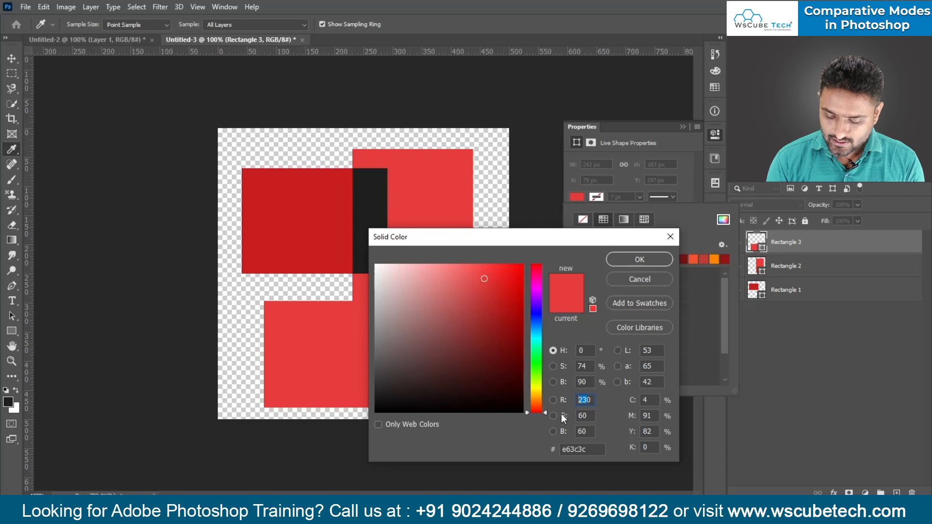
{"action": "type", "text": "180"}
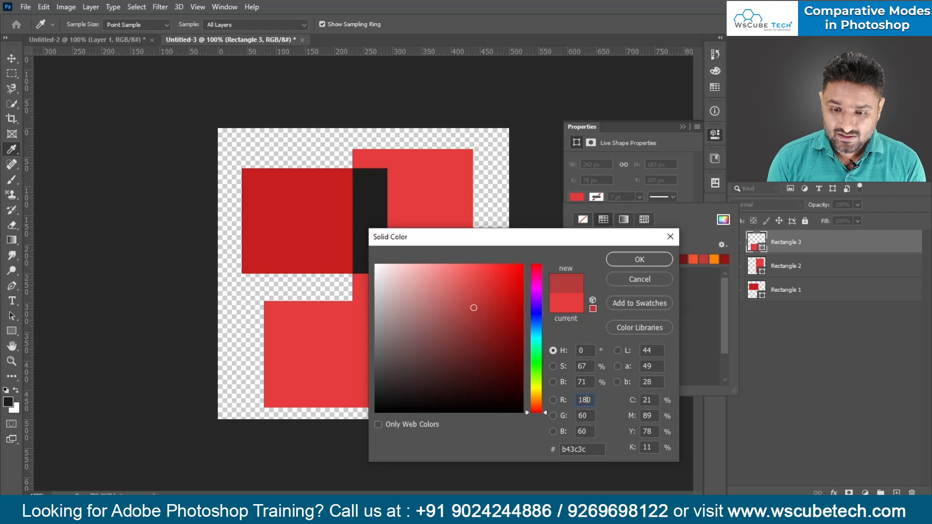
{"action": "key", "text": "Return"}
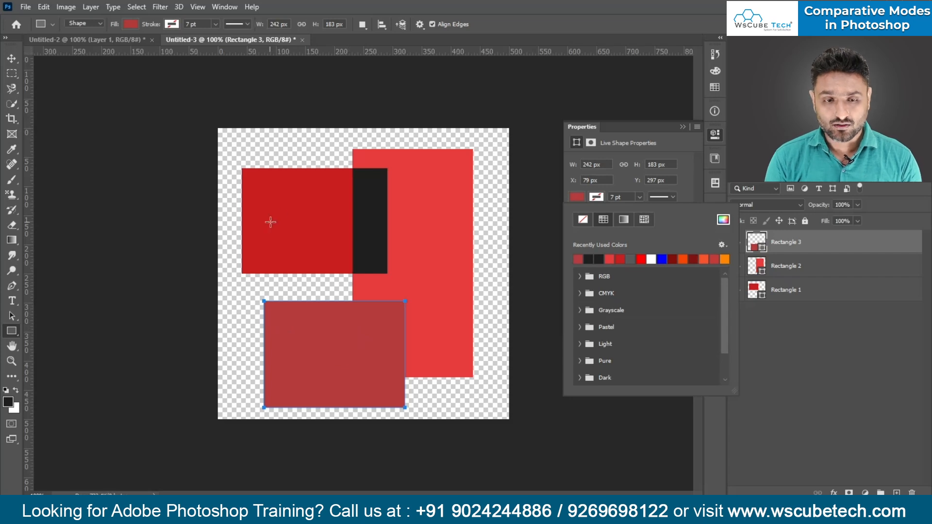
- Set the blend mode of the Rectangle 3 layer to Difference
{"action": "left_click", "coordinate": [771, 206]}
{"action": "left_click", "coordinate": [757, 413]}
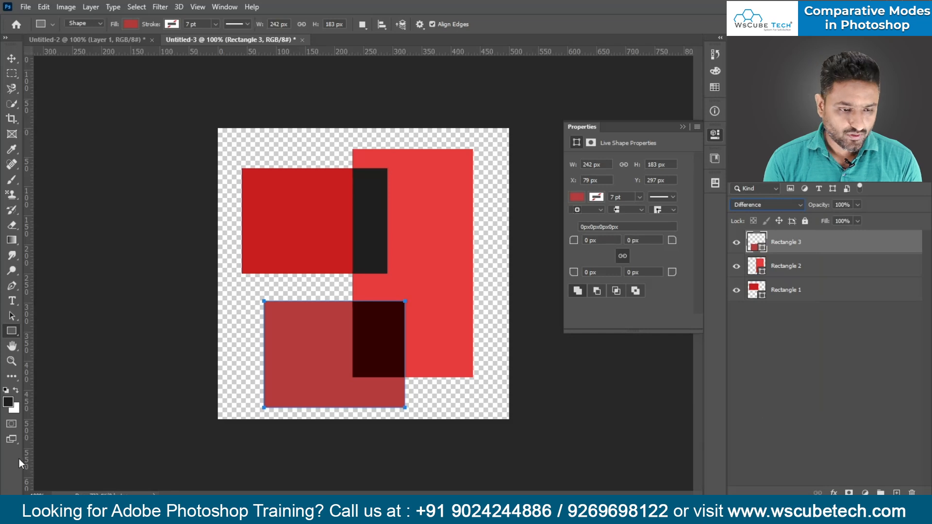
- Sample the overlap of the second and third rectangles in the foreground color picker and examine its RGB values
{"action": "left_click", "coordinate": [8, 402]}
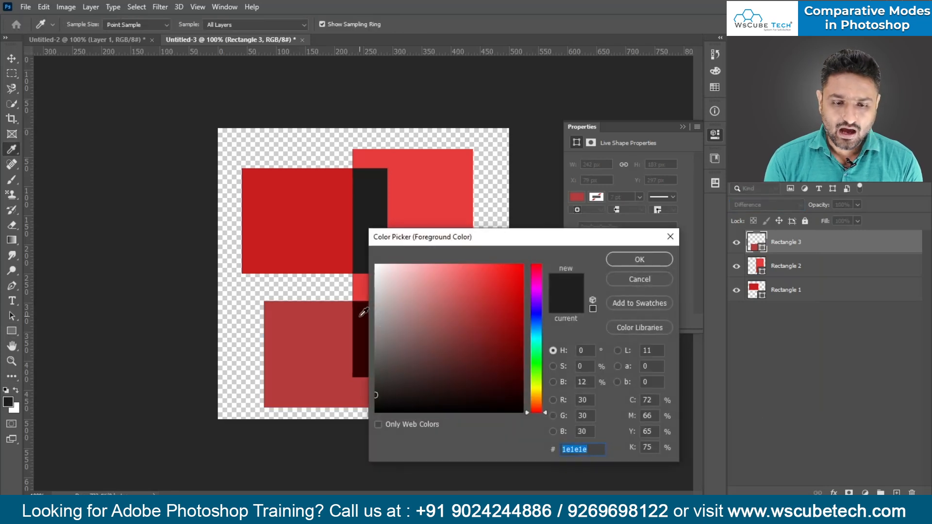
{"action": "left_click", "coordinate": [364, 312]}
{"action": "left_click_drag", "start_coordinate": [512, 233], "coordinate": [208, 54]}
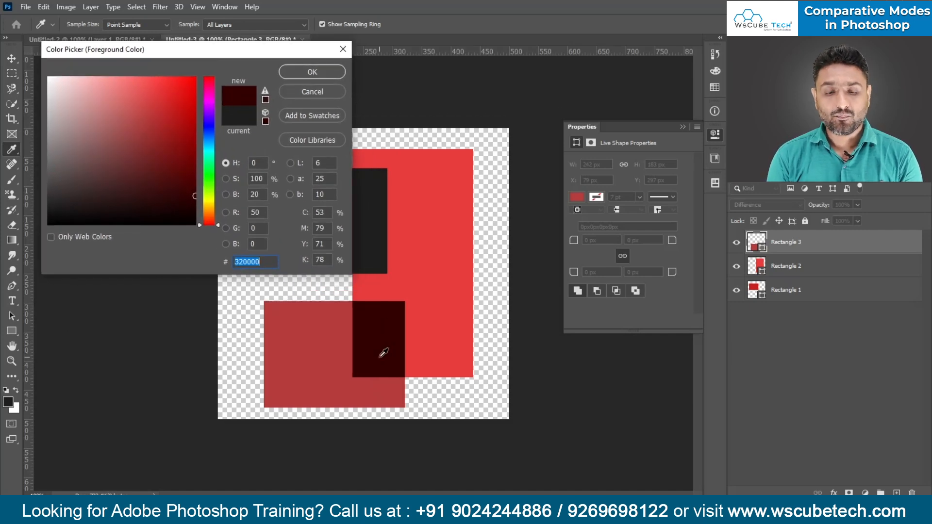
{"action": "left_click_drag", "start_coordinate": [263, 212], "coordinate": [237, 216]}
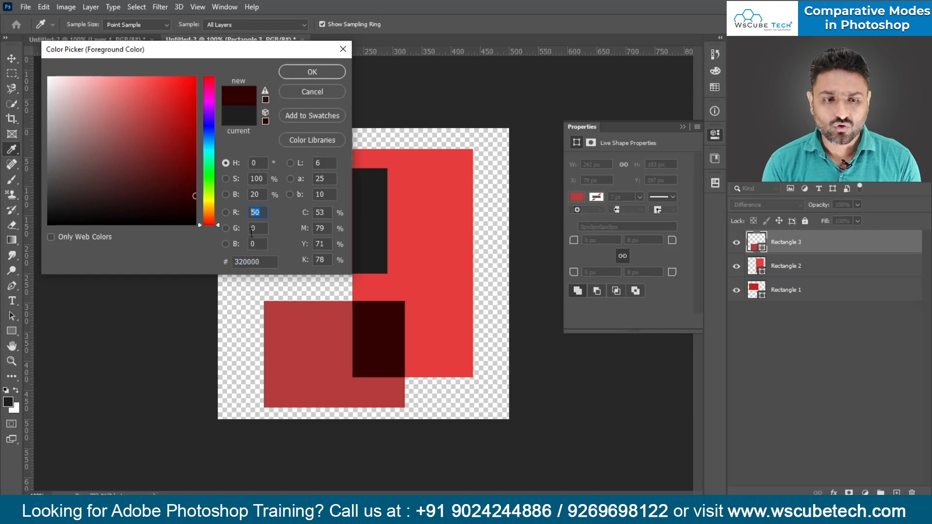
- Sample the second and third rectangles and their overlap to compare RGB values, and accept the overlap color as the foreground color
{"action": "left_click", "coordinate": [448, 287]}
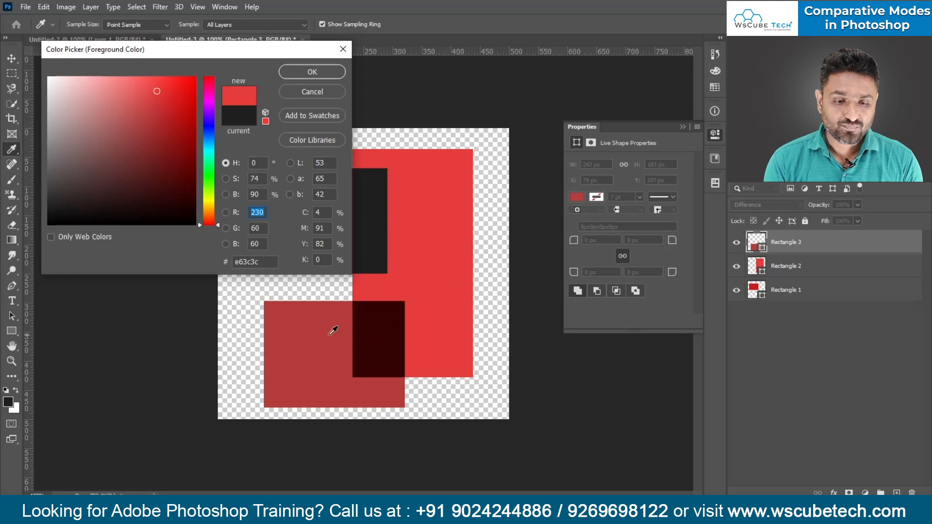
{"action": "left_click", "coordinate": [318, 326]}
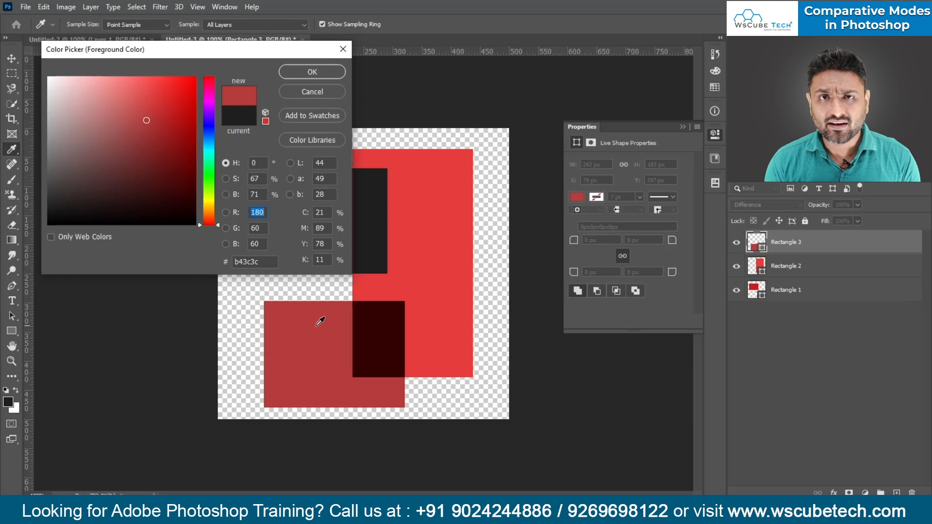
{"action": "left_click", "coordinate": [372, 338]}
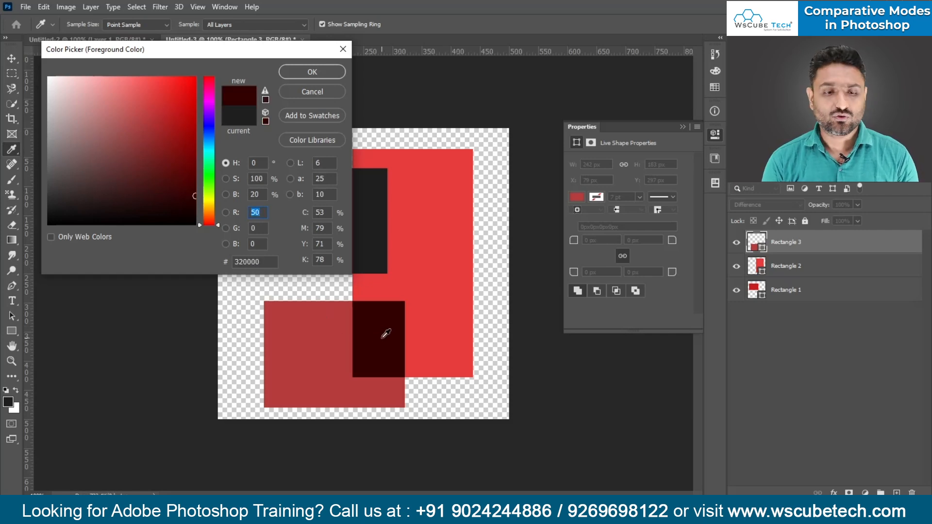
{"action": "left_click", "coordinate": [409, 290]}
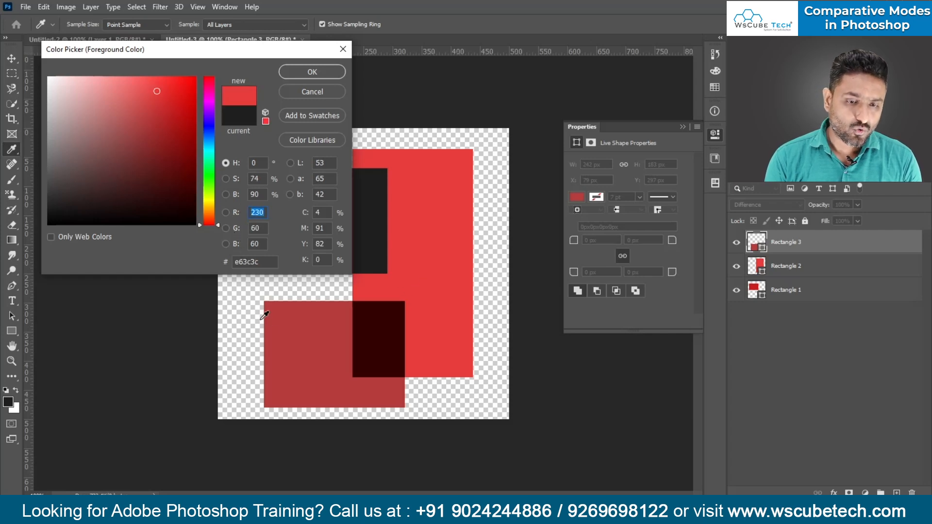
{"action": "left_click", "coordinate": [286, 317]}
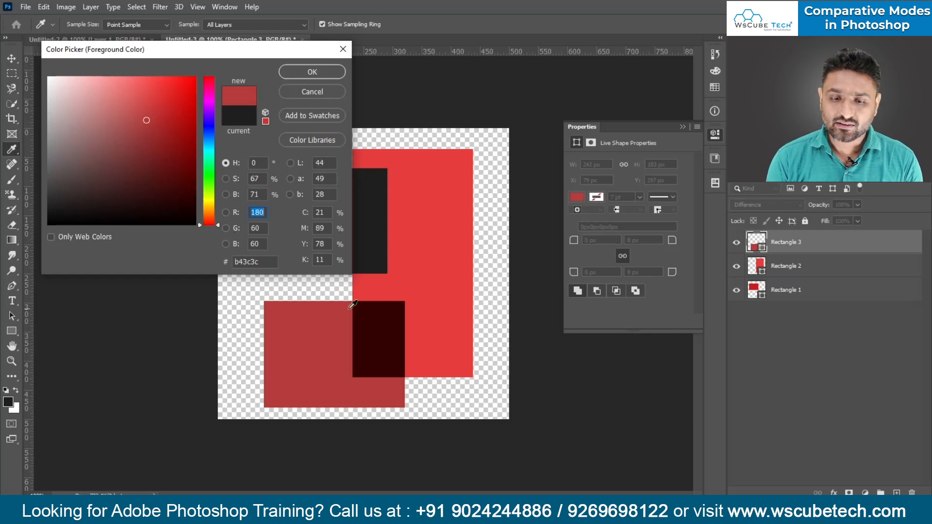
{"action": "left_click", "coordinate": [364, 315]}
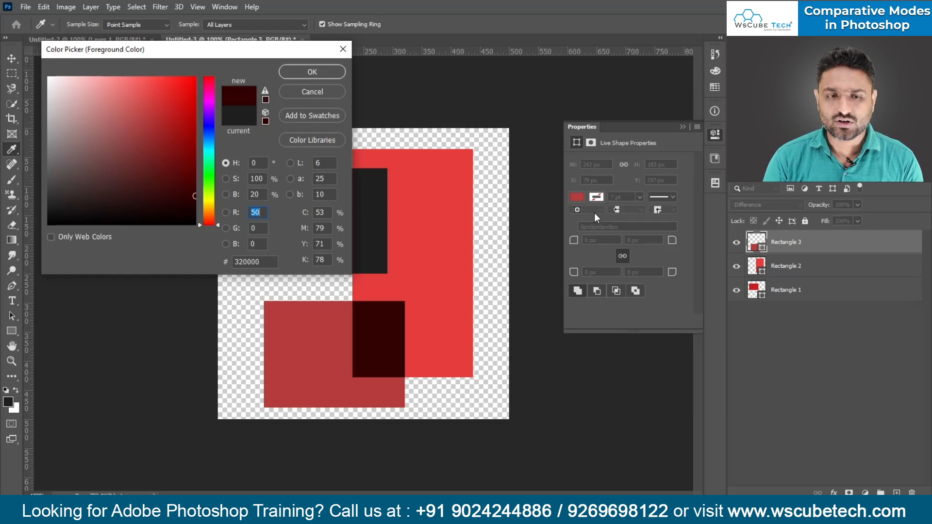
{"action": "left_click", "coordinate": [322, 72]}
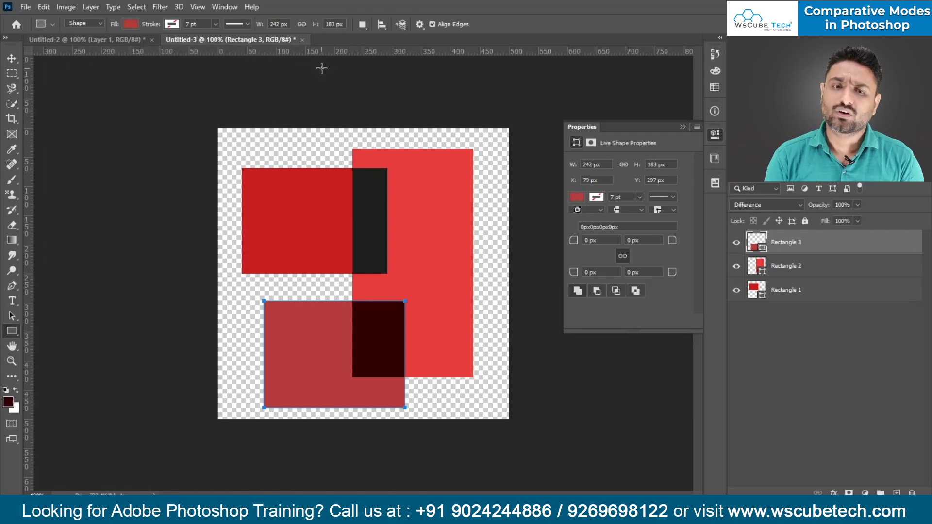
- Hide the Rectangle 3, Rectangle 2 and Rectangle 1 layers
{"action": "left_click", "coordinate": [737, 243]}
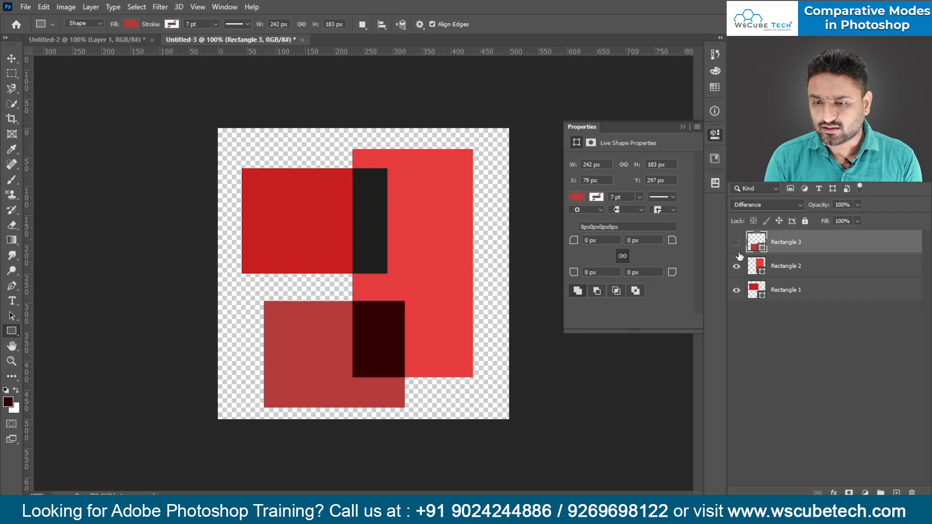
{"action": "left_click", "coordinate": [737, 266]}
{"action": "left_click", "coordinate": [737, 290]}
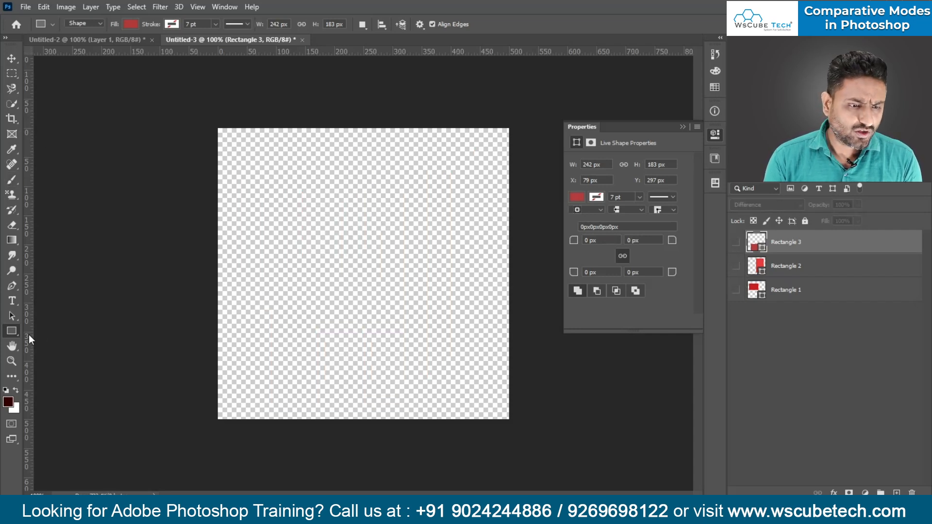
- Draw two overlapping rectangles, about 229 by 258 px and 283 by 406 px, and set the second one's blend mode to Difference
{"action": "mouse_move", "coordinate": [235, 158]}
{"action": "left_mouse_down"}
{"action": "mouse_move", "coordinate": [290, 243]}
{"action": "mouse_move", "coordinate": [368, 308]}
{"action": "left_mouse_up"}
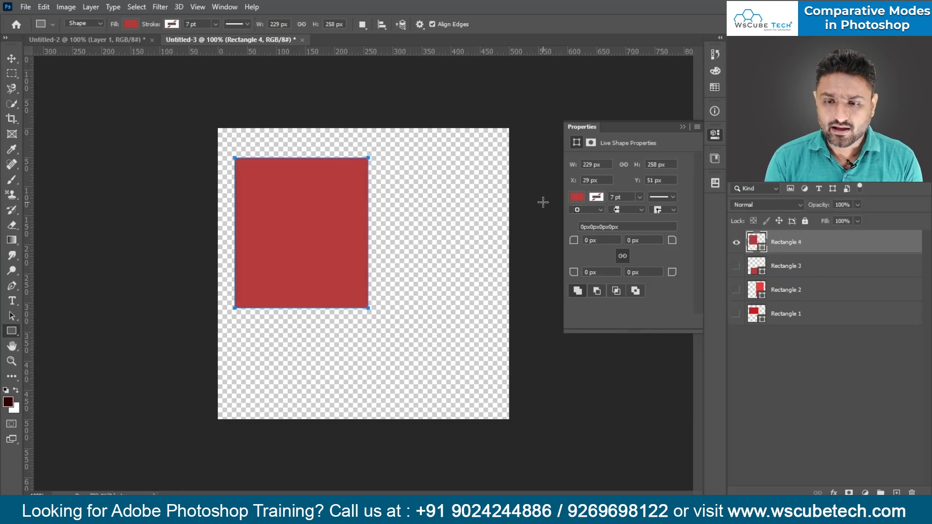
{"action": "left_click_drag", "start_coordinate": [331, 142], "coordinate": [496, 378]}
{"action": "left_click", "coordinate": [777, 204]}
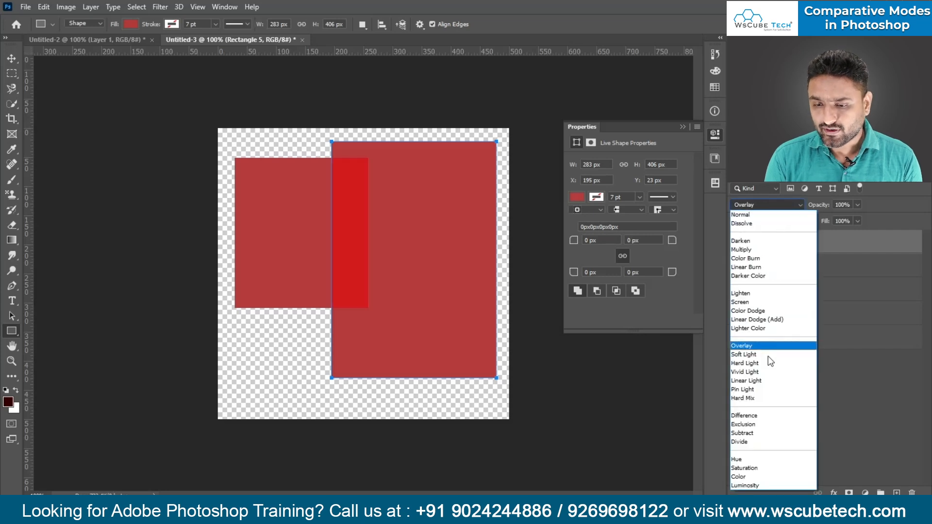
{"action": "left_click", "coordinate": [751, 417]}
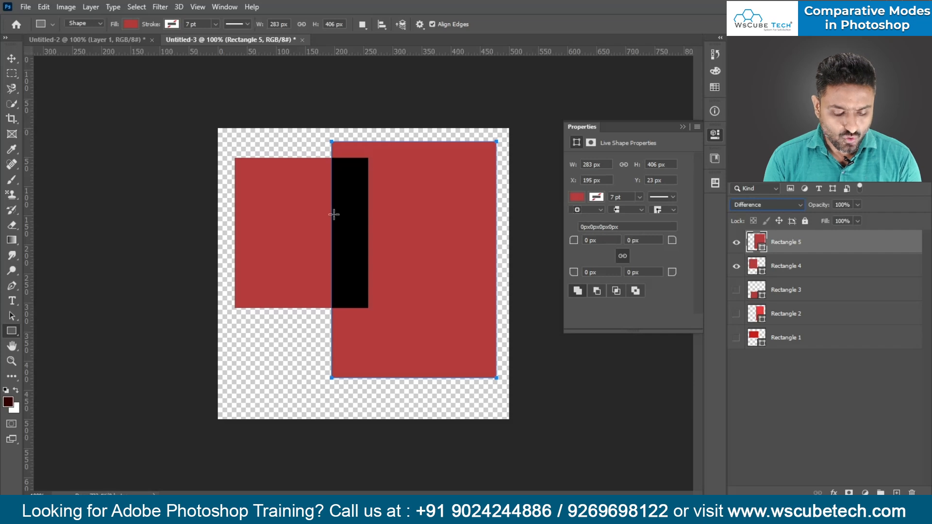
- Sample the two new rectangles in the foreground color picker and examine their red, green and blue values
{"action": "left_click", "coordinate": [8, 401]}
{"action": "left_click_drag", "start_coordinate": [245, 52], "coordinate": [293, 261]}
{"action": "left_click", "coordinate": [285, 174]}
{"action": "left_click_drag", "start_coordinate": [312, 422], "coordinate": [297, 437]}
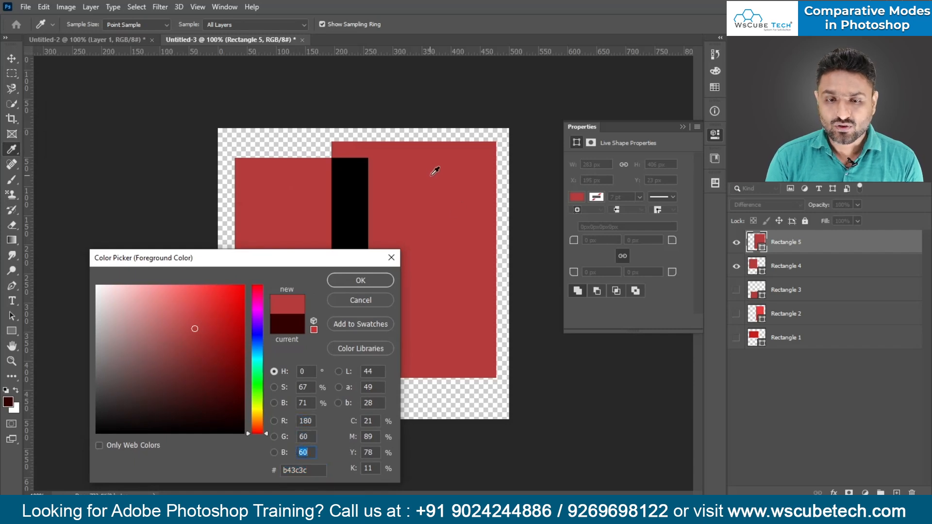
{"action": "left_click", "coordinate": [310, 422]}
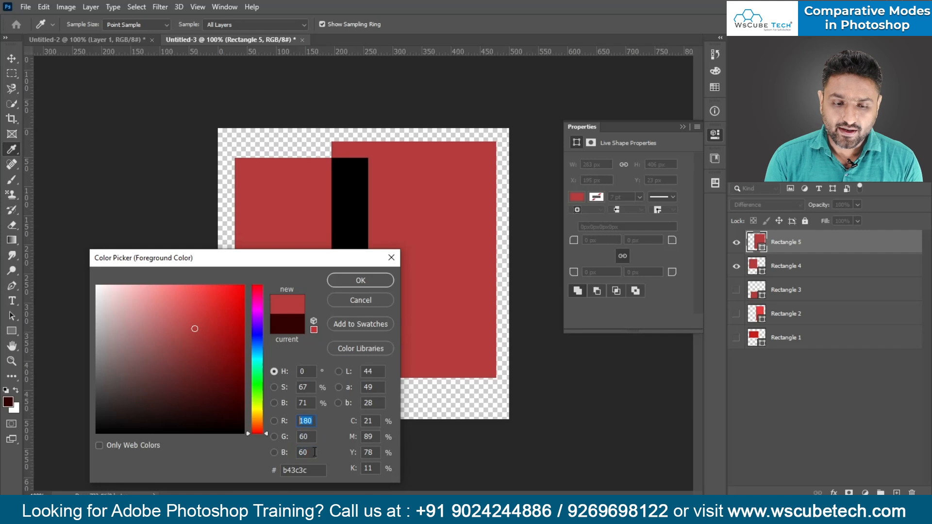
{"action": "left_click", "coordinate": [311, 439]}
{"action": "left_click", "coordinate": [300, 452]}
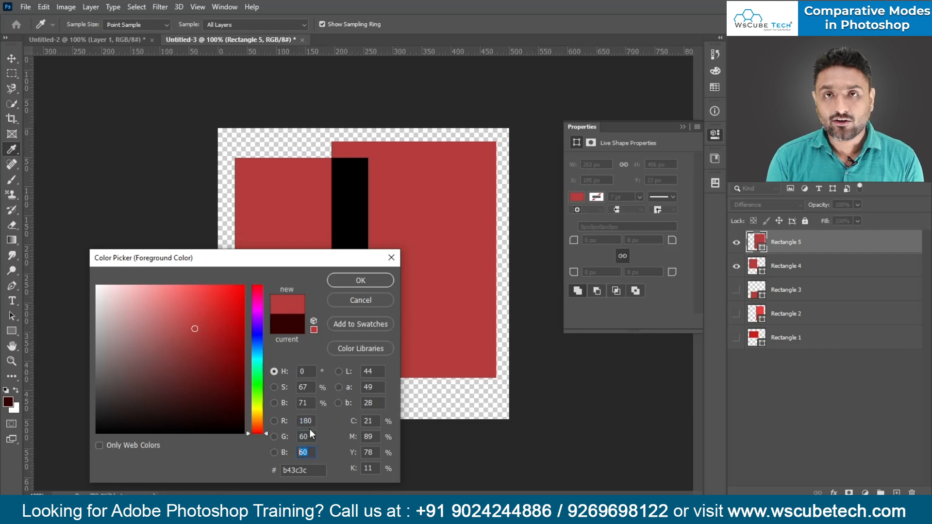
- Sample the overlap of the two rectangles, compare its RGB values with white, and accept the overlap color as the foreground color
{"action": "left_click", "coordinate": [335, 193]}
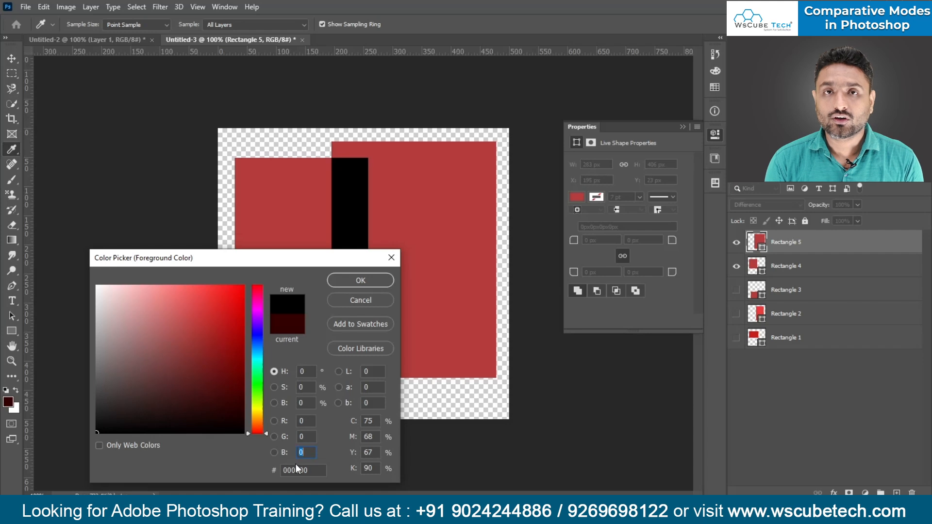
{"action": "left_click_drag", "start_coordinate": [130, 320], "coordinate": [76, 256]}
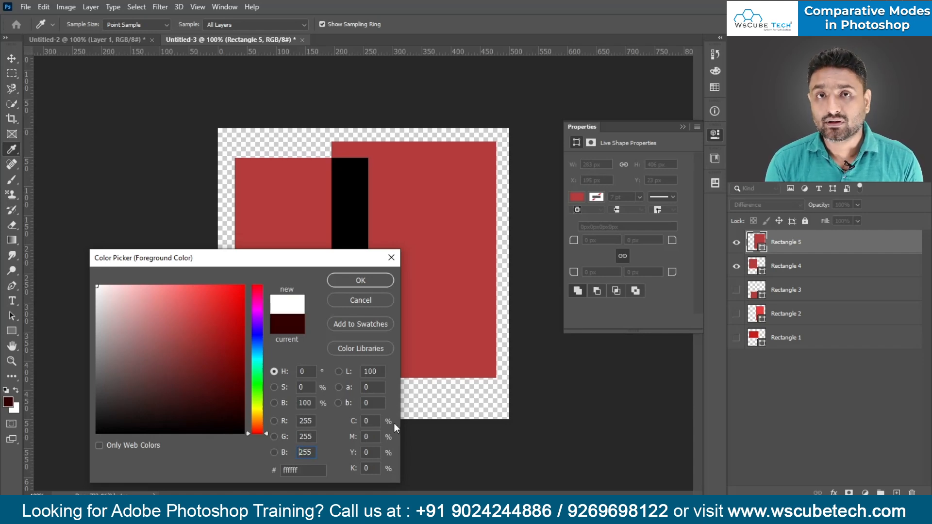
{"action": "left_click", "coordinate": [357, 209]}
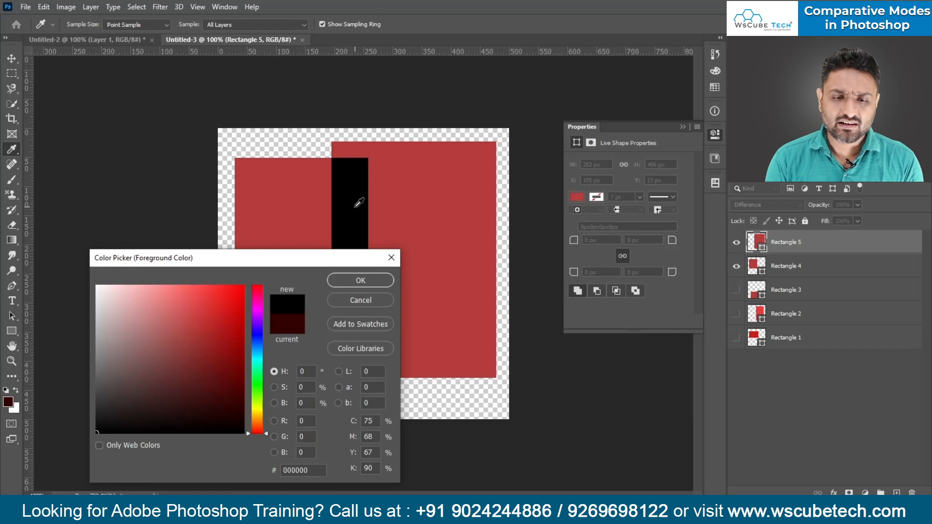
{"action": "left_click", "coordinate": [373, 281]}
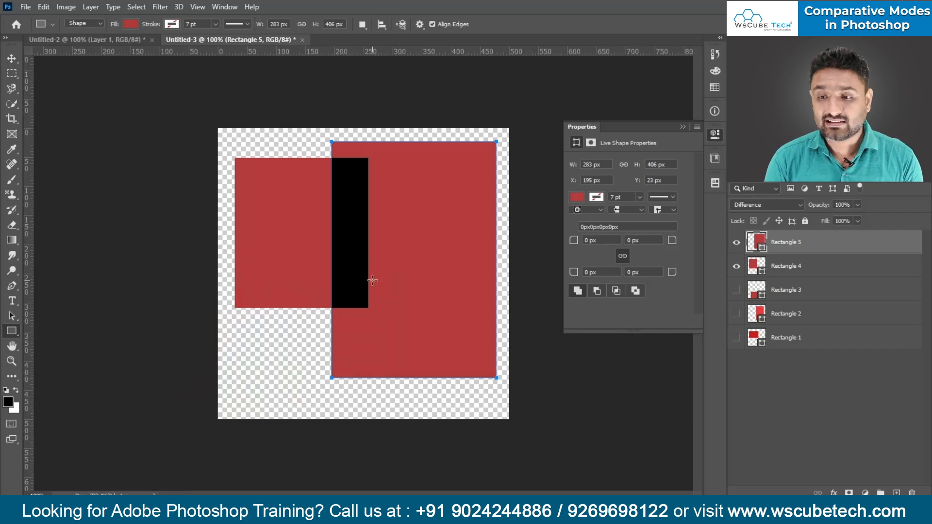
- Hide the Rectangle 5 and Rectangle 4 layers and collapse the shape properties
{"action": "left_click", "coordinate": [736, 242]}
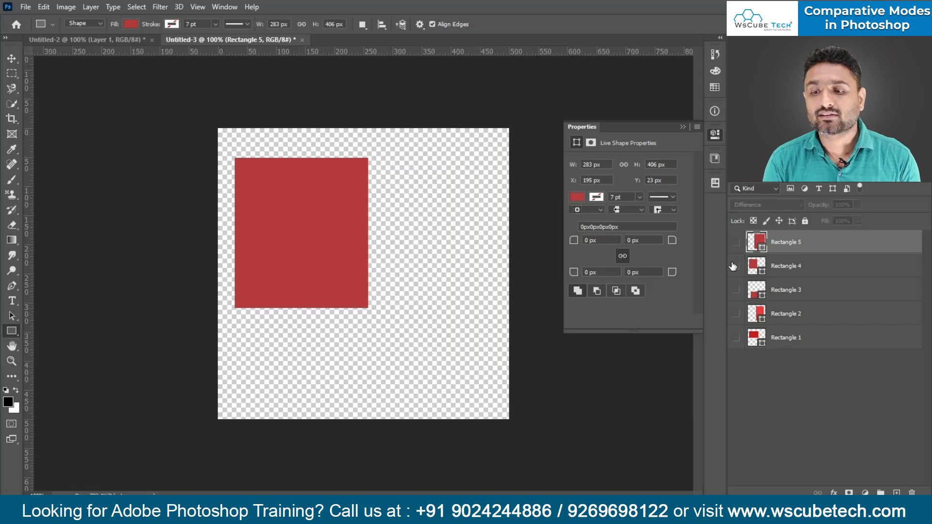
{"action": "left_click", "coordinate": [735, 265]}
{"action": "left_click", "coordinate": [683, 127]}
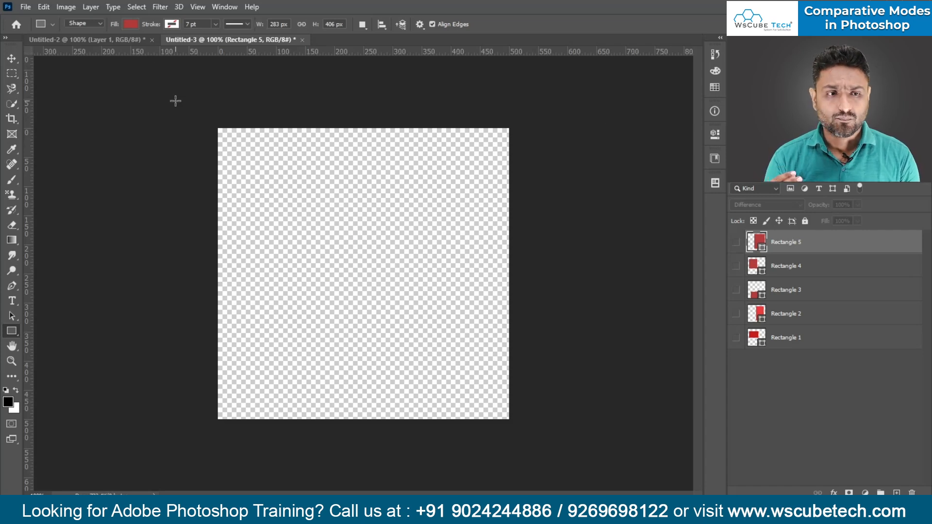
- Duplicate Layer 1 in the Untitled-2 photo document, set the copy to Difference, and compare the image with the copy hidden and shown
{"action": "left_click", "coordinate": [118, 39]}
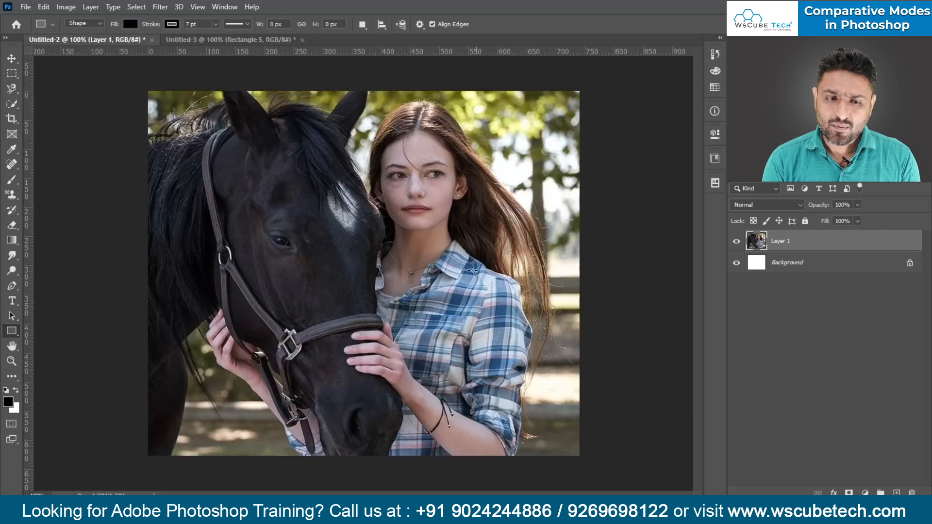
{"action": "key", "text": "ctrl+j"}
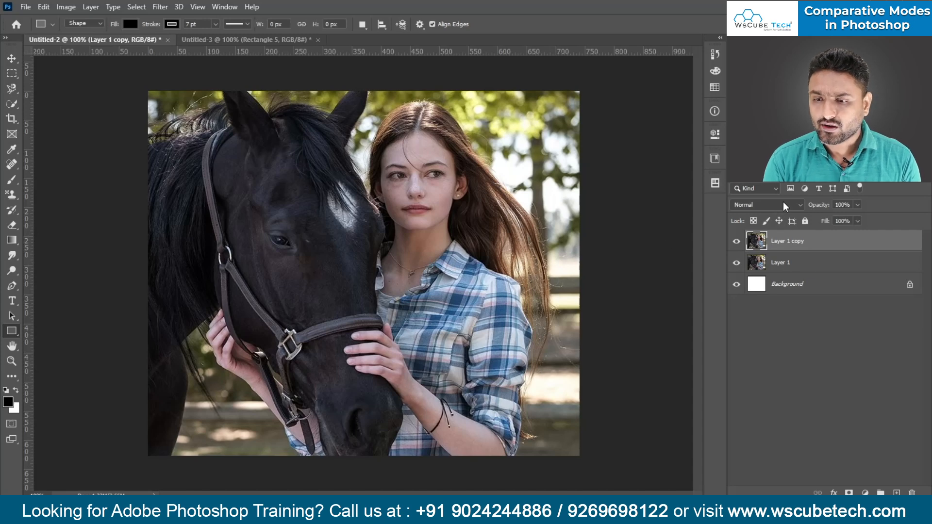
{"action": "left_click", "coordinate": [769, 205]}
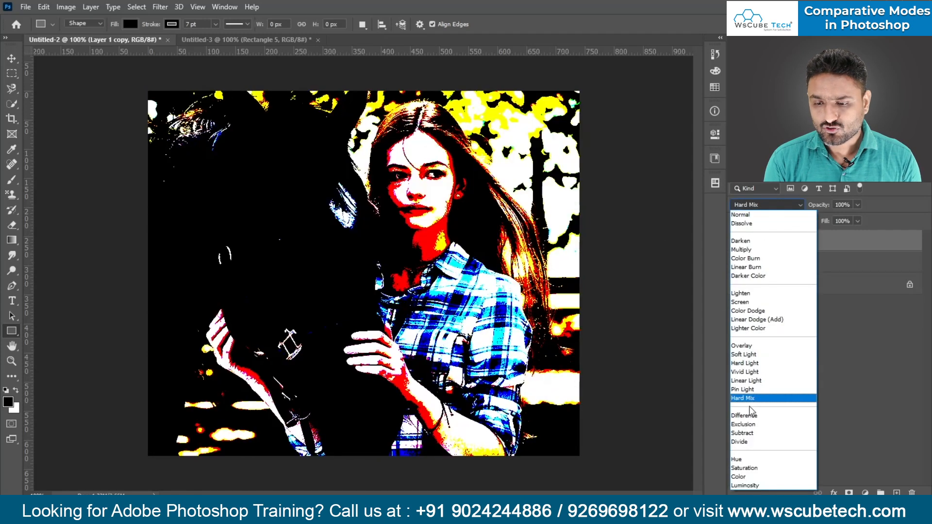
{"action": "left_click", "coordinate": [751, 417]}
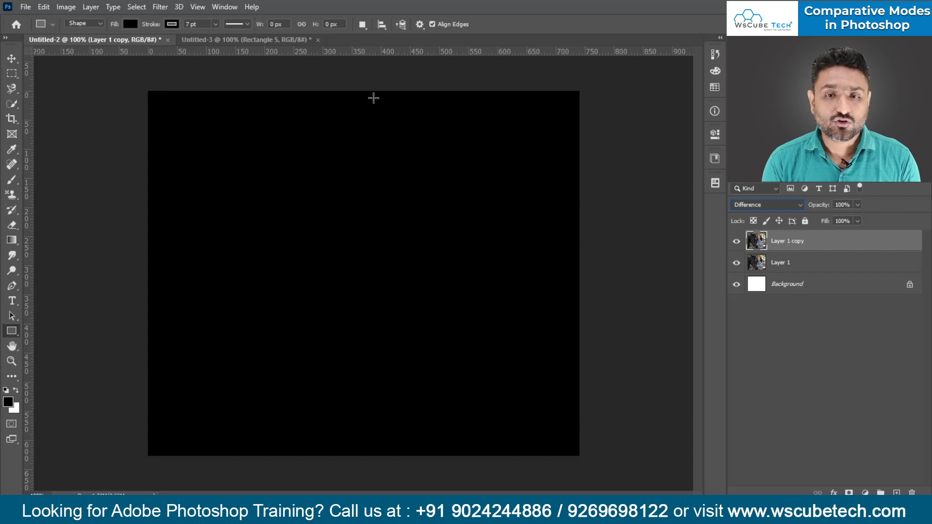
{"action": "left_click", "coordinate": [737, 241]}
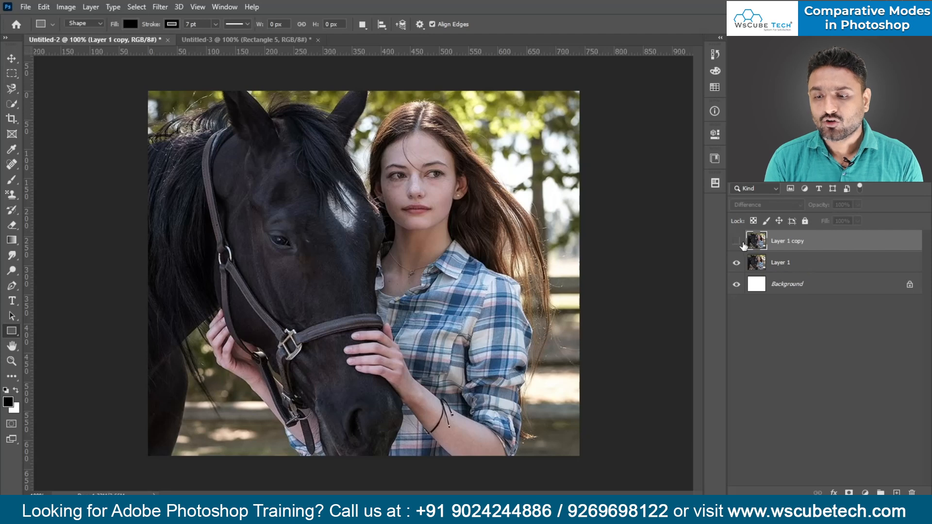
{"action": "left_click", "coordinate": [737, 242]}
- Nudge the Difference copy to the right in small steps with the Move tool, and move it back into alignment with Layer 1
{"action": "key", "text": "v"}
{"action": "key", "text": "alt+v"}
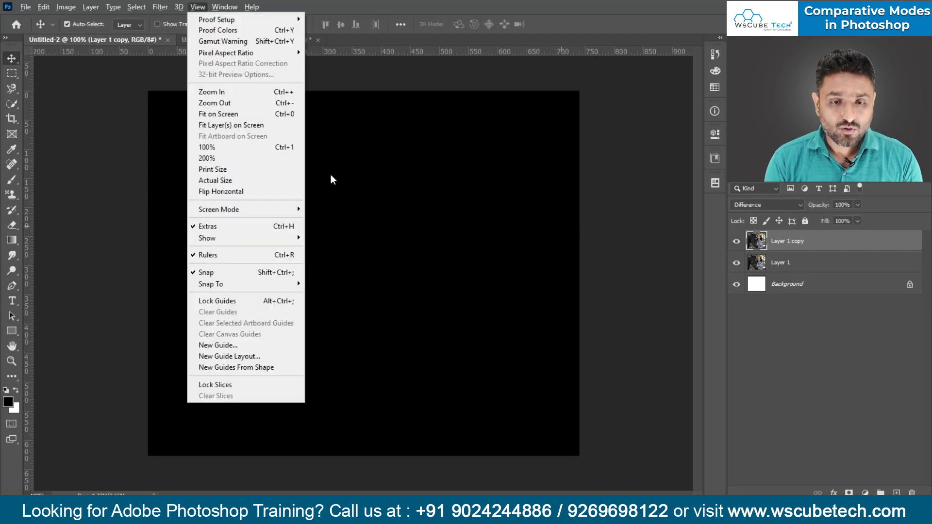
{"action": "key", "text": "Escape"}
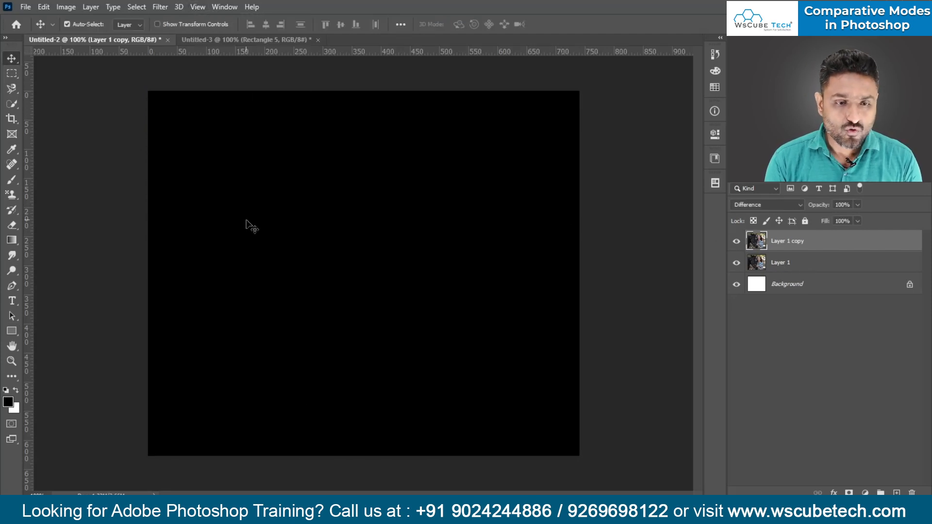
{"action": "left_click_drag", "start_coordinate": [256, 225], "coordinate": [256, 226]}
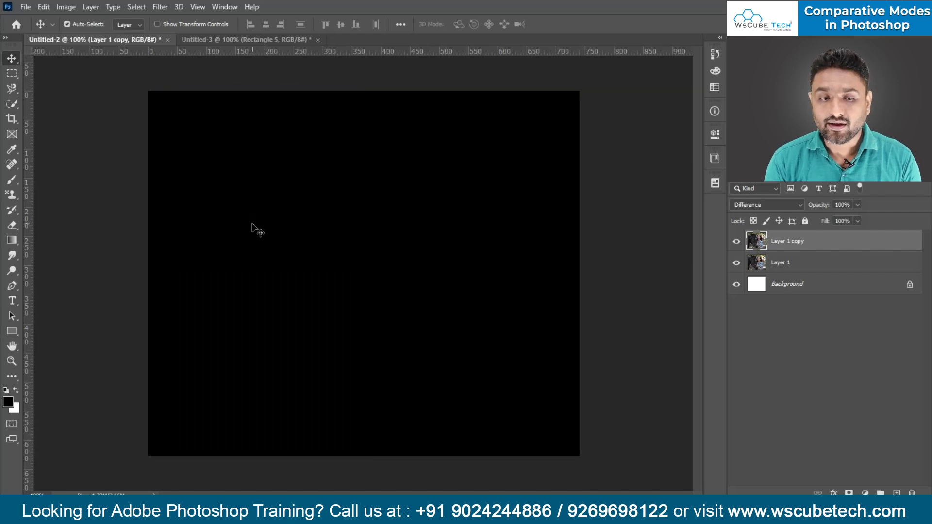
{"action": "key", "text": "Right"}
{"action": "key", "text": "u"}
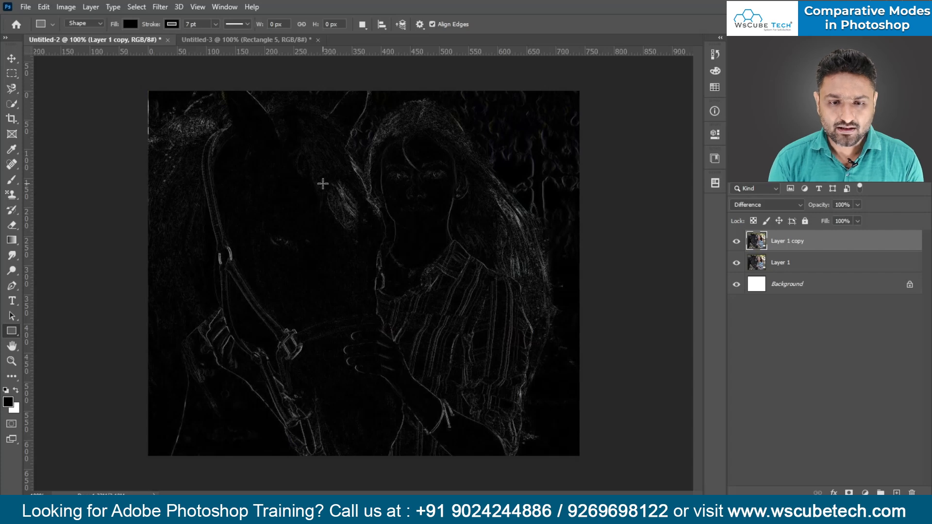
{"action": "key", "text": "v"}
{"action": "key", "text": "Right"}
{"action": "key", "text": "Right"}
{"action": "key", "text": "Right"}
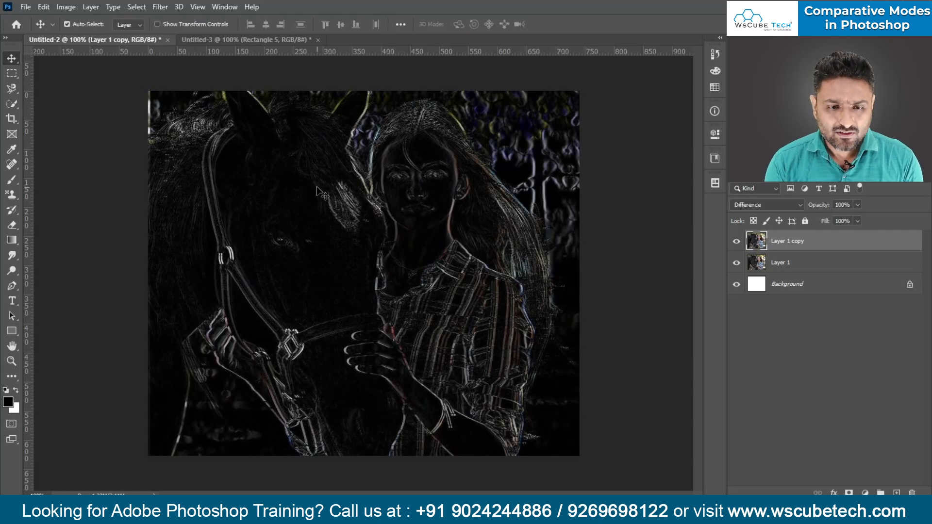
{"action": "mouse_move", "coordinate": [426, 287]}
{"action": "left_mouse_down"}
{"action": "mouse_move", "coordinate": [414, 285]}
{"action": "mouse_move", "coordinate": [424, 281]}
{"action": "left_mouse_up"}
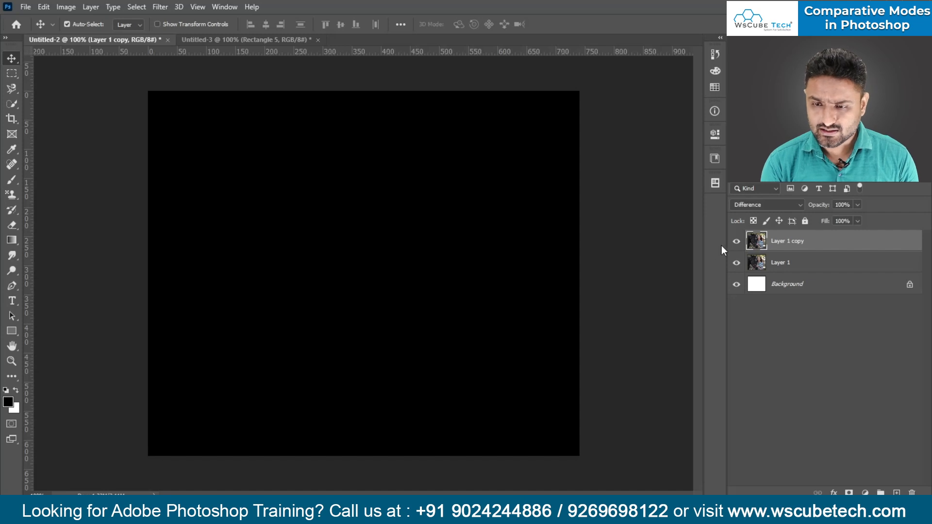
- Compare the photo with the duplicate layer hidden and shown, keep its Difference mode, and delete the duplicate layer
{"action": "left_click", "coordinate": [736, 241]}
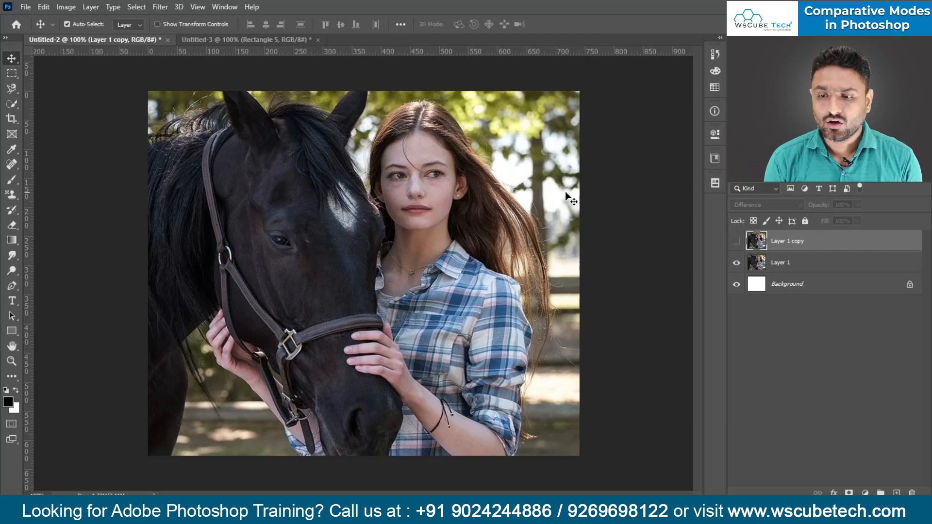
{"action": "left_click", "coordinate": [736, 241]}
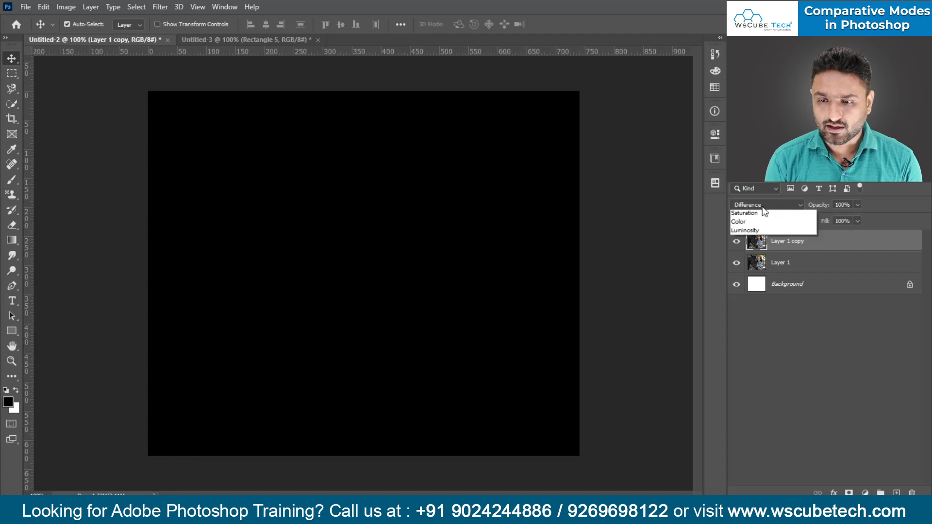
{"action": "left_click", "coordinate": [750, 205]}
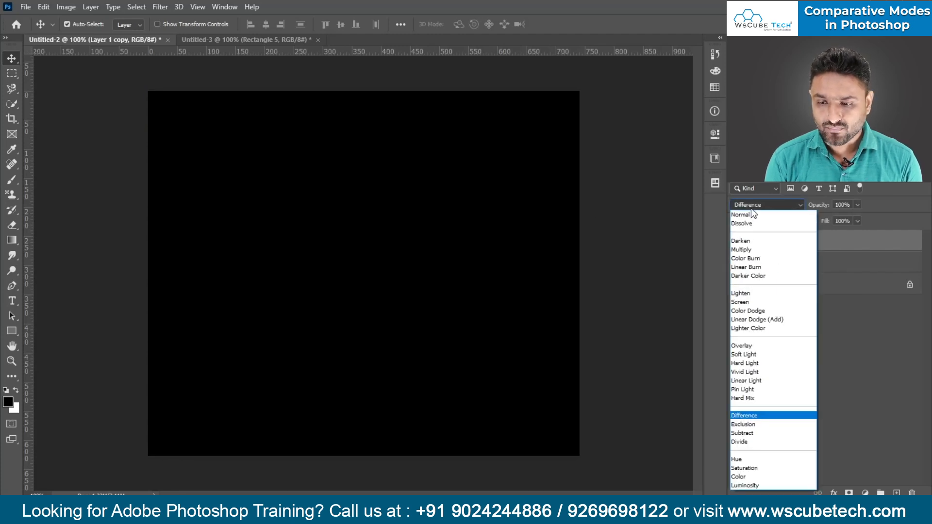
{"action": "left_click", "coordinate": [751, 417]}
{"action": "left_click_drag", "start_coordinate": [466, 239], "coordinate": [465, 238]}
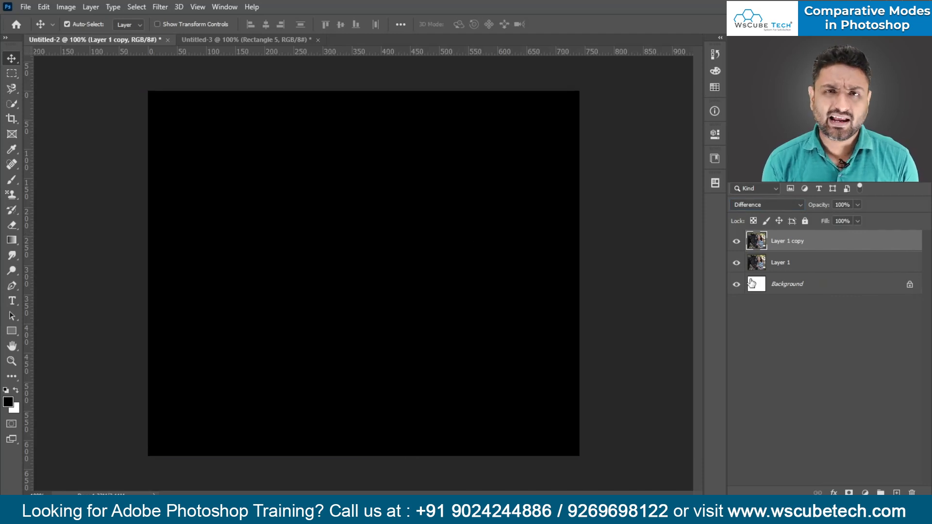
{"action": "key", "text": "Delete"}
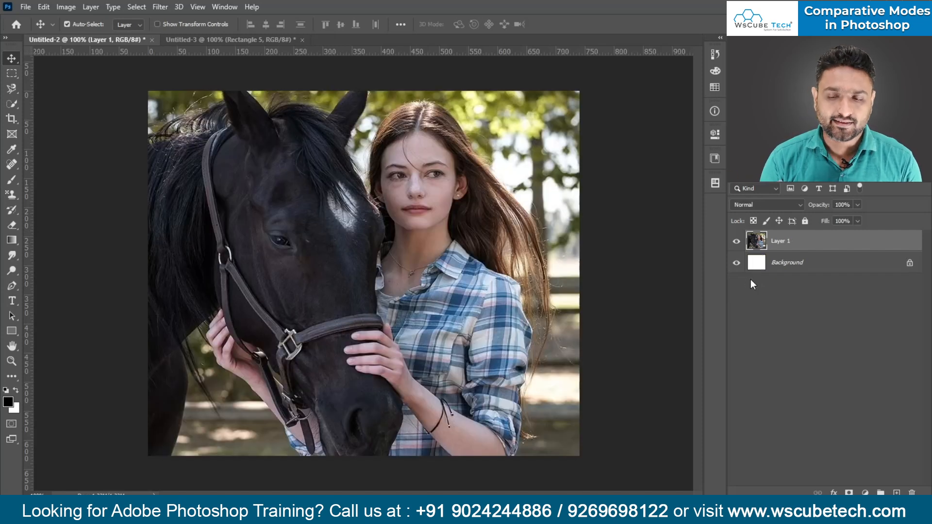
- Show the Rectangle 5 layer in the Untitled-3 document
{"action": "left_click", "coordinate": [267, 41]}
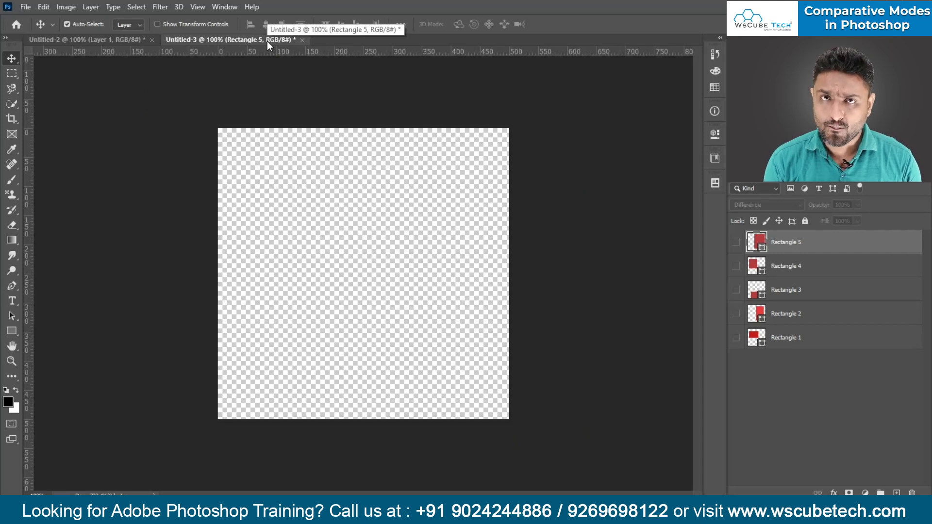
{"action": "left_click", "coordinate": [736, 243]}
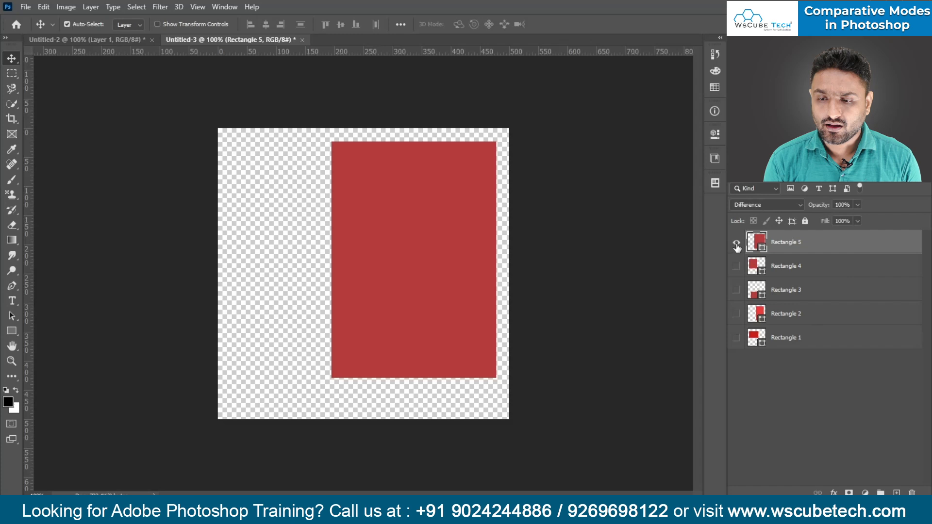
- Try the Exclusion blend mode on Layer 1 of the Untitled-2 photo document and return it to Normal
{"action": "left_click", "coordinate": [114, 40]}
{"action": "left_click", "coordinate": [777, 205]}
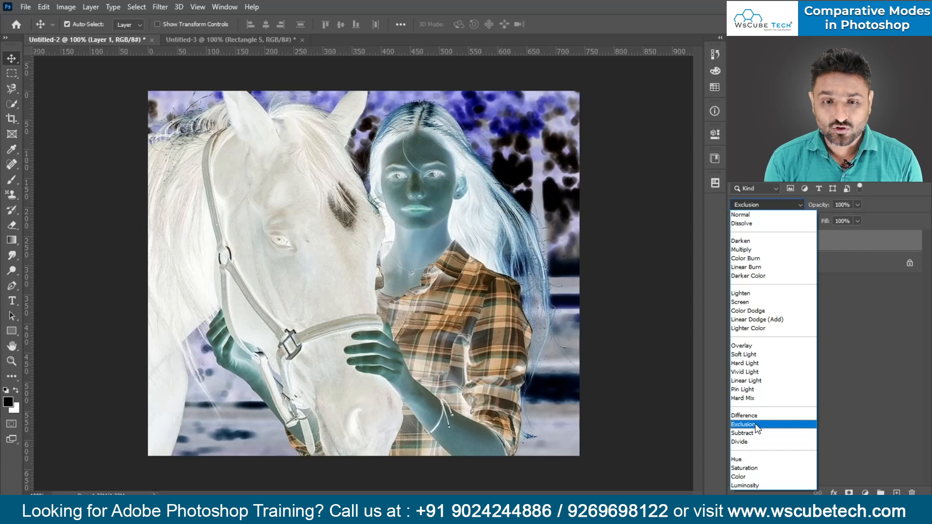
{"action": "left_click", "coordinate": [756, 424]}
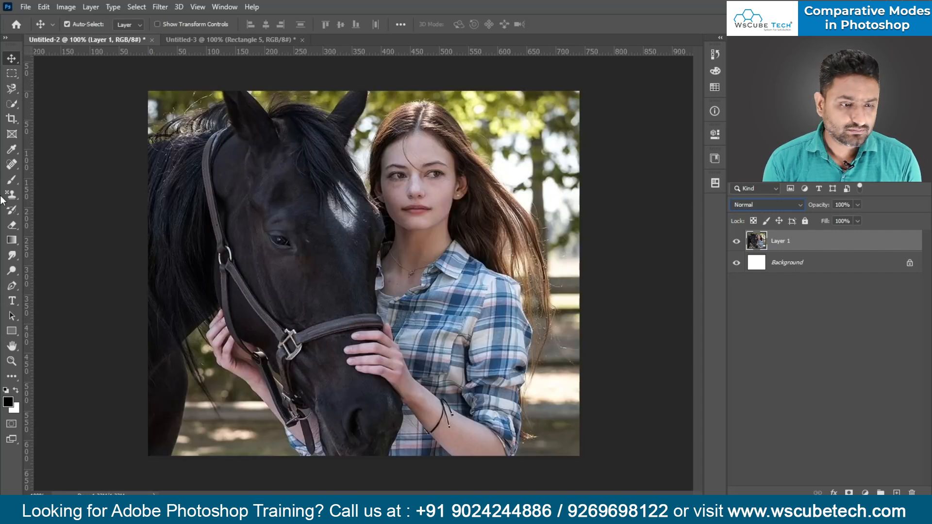
{"action": "left_click", "coordinate": [12, 332]}
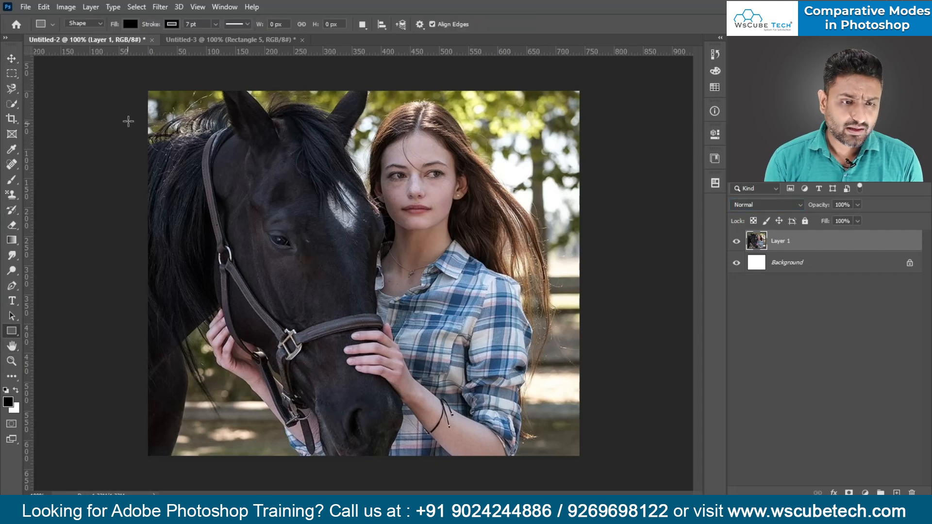
{"action": "left_click_drag", "start_coordinate": [144, 84], "coordinate": [601, 465]}
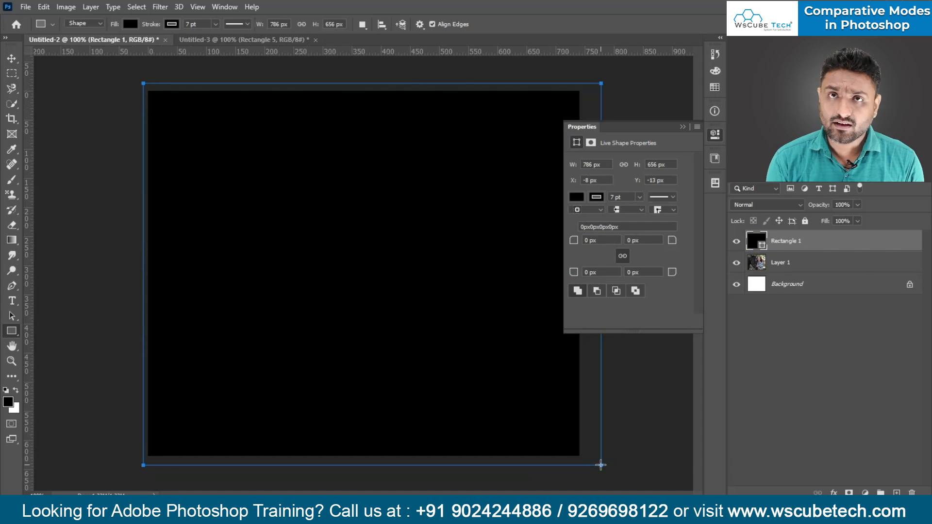
{"action": "key", "text": "ctrl+z"}
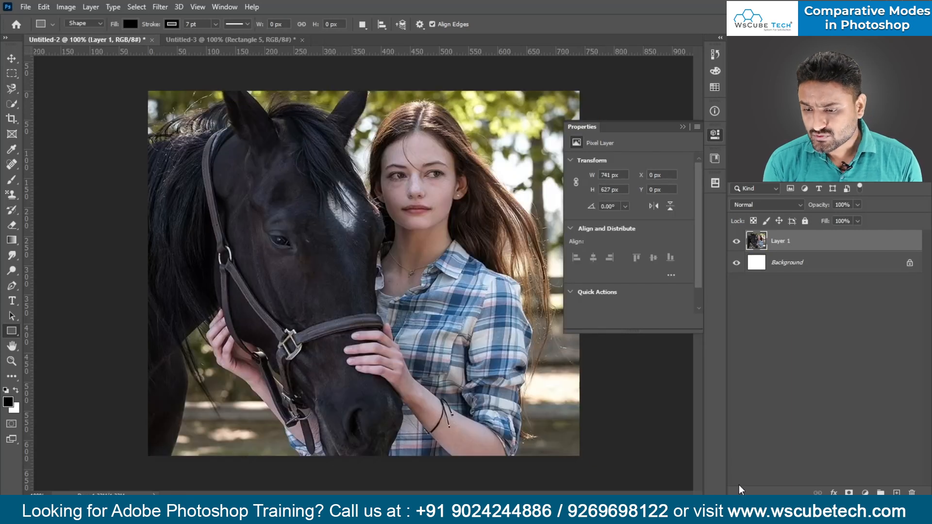
- Add a Solid Color fill layer in blue #008ae2 above Layer 1 and set its blend mode to Exclusion
{"action": "left_click", "coordinate": [865, 493]}
{"action": "left_click", "coordinate": [868, 285]}
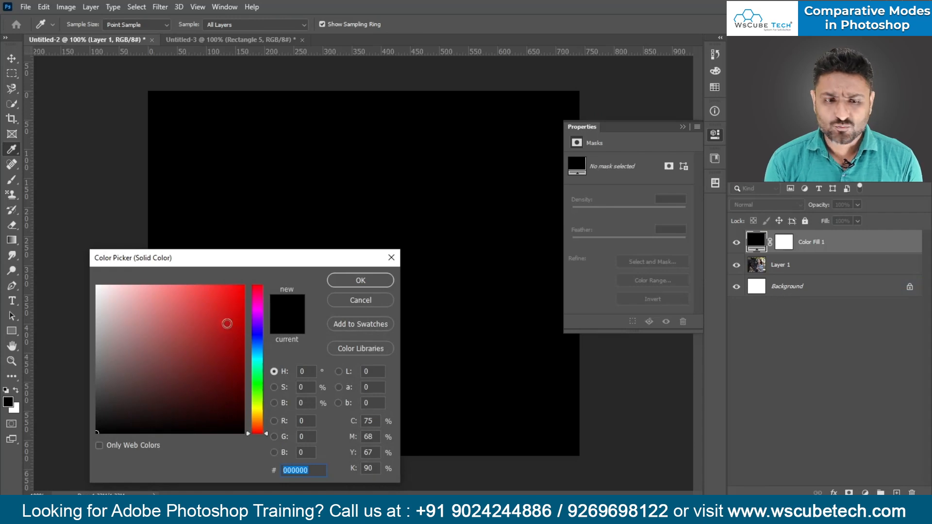
{"action": "left_click", "coordinate": [254, 350]}
{"action": "mouse_move", "coordinate": [243, 331]}
{"action": "left_mouse_down"}
{"action": "mouse_move", "coordinate": [231, 316]}
{"action": "mouse_move", "coordinate": [246, 301]}
{"action": "left_mouse_up"}
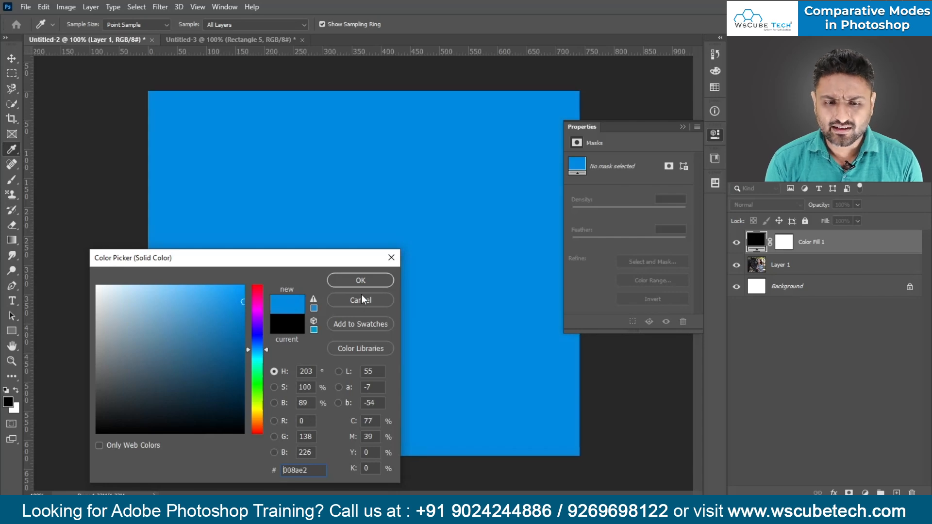
{"action": "left_click", "coordinate": [683, 127]}
{"action": "left_click", "coordinate": [779, 205]}
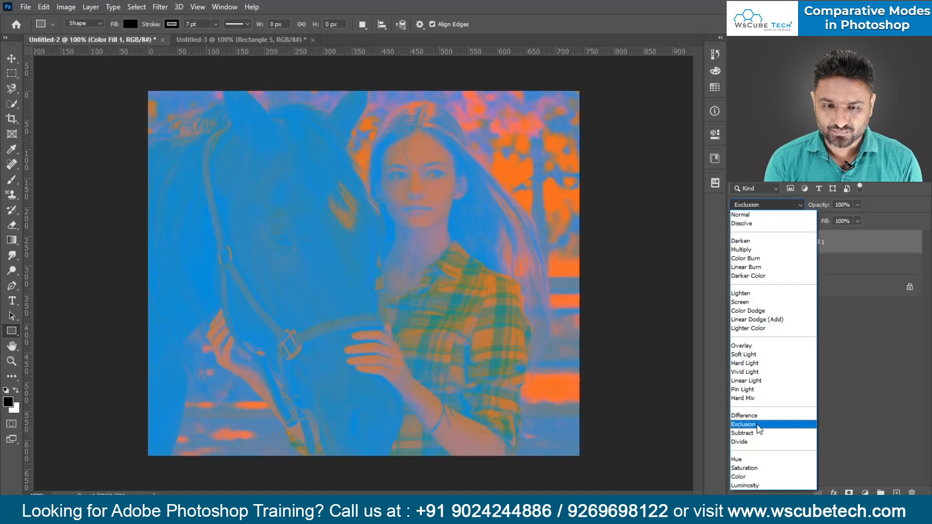
{"action": "left_click", "coordinate": [759, 425]}
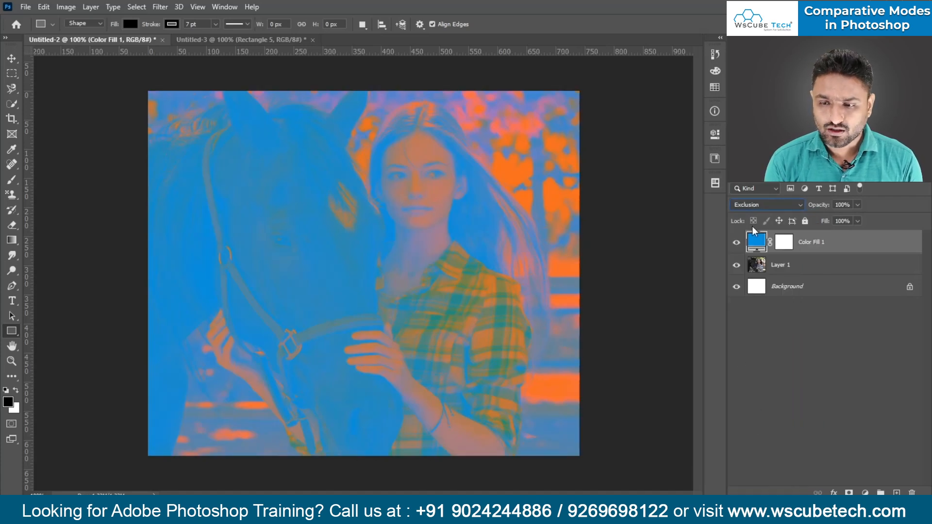
- Change the Color Fill 1 colour to dark navy blue #111c4e
{"action": "double_click", "coordinate": [760, 241]}
{"action": "left_click_drag", "start_coordinate": [206, 319], "coordinate": [213, 389]}
{"action": "left_click", "coordinate": [256, 341]}
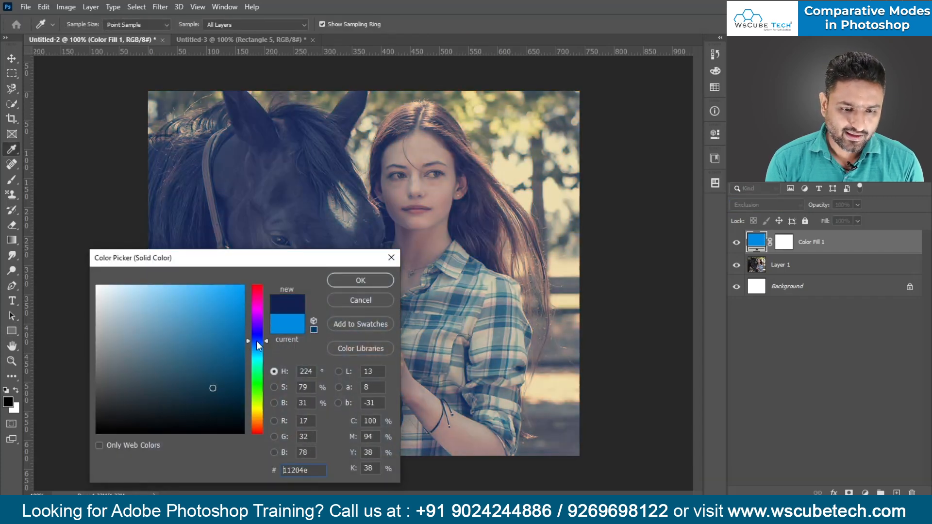
{"action": "left_click_drag", "start_coordinate": [257, 341], "coordinate": [256, 339]}
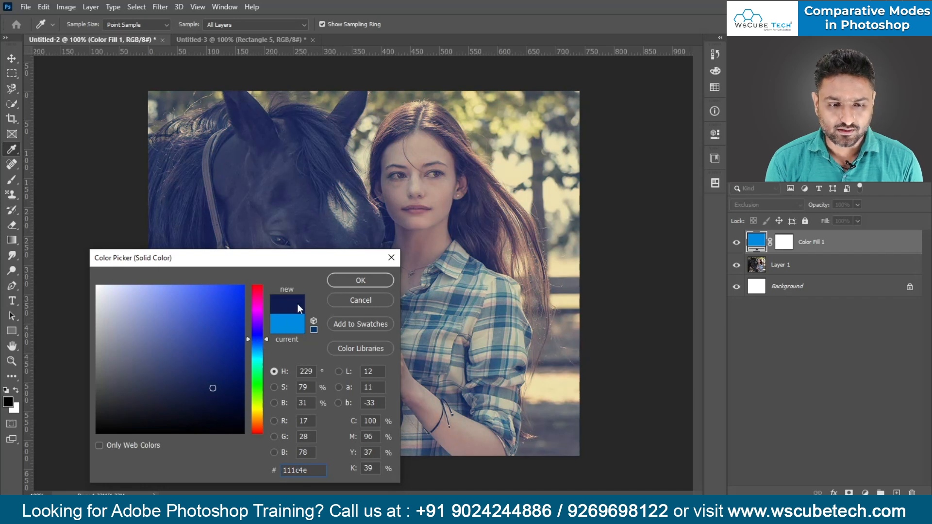
{"action": "left_click", "coordinate": [359, 280]}
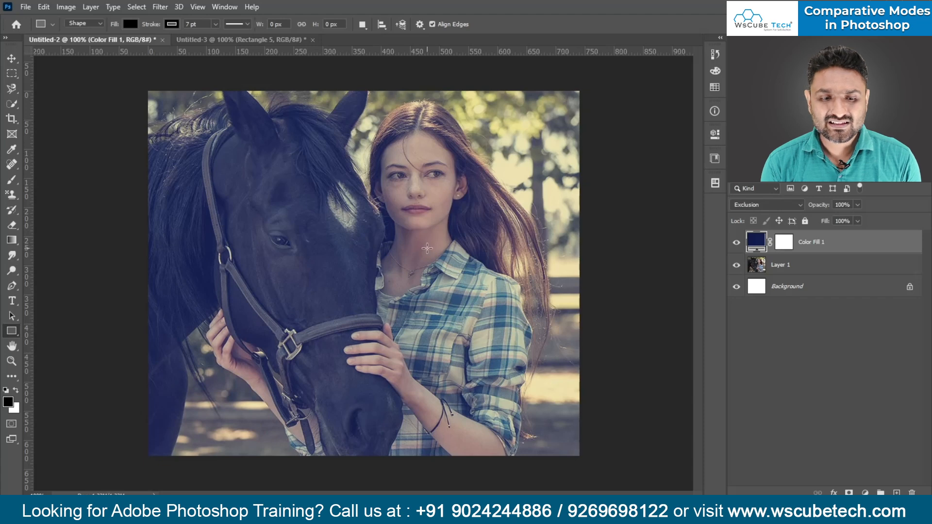
- Compare the photo with the Color Fill 1 layer hidden and shown, leaving the layer hidden
{"action": "left_click", "coordinate": [736, 243]}
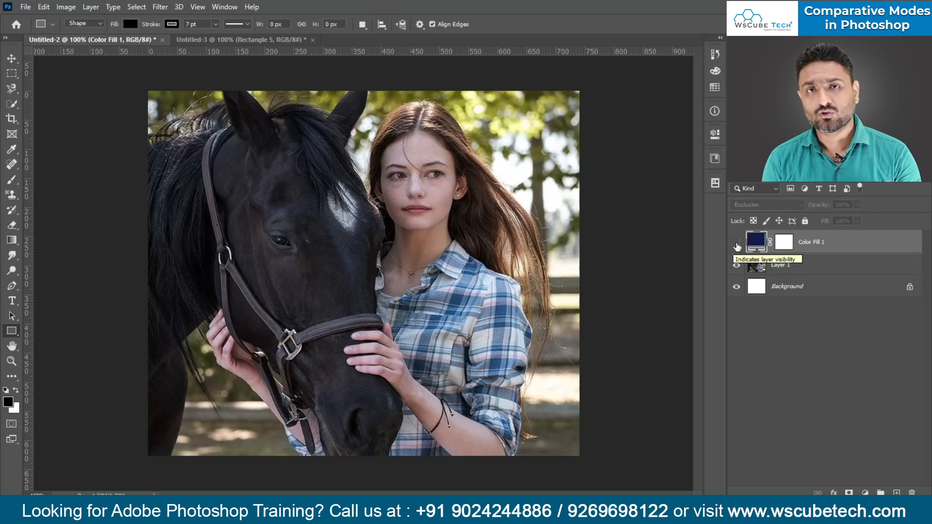
{"action": "left_click", "coordinate": [737, 242]}
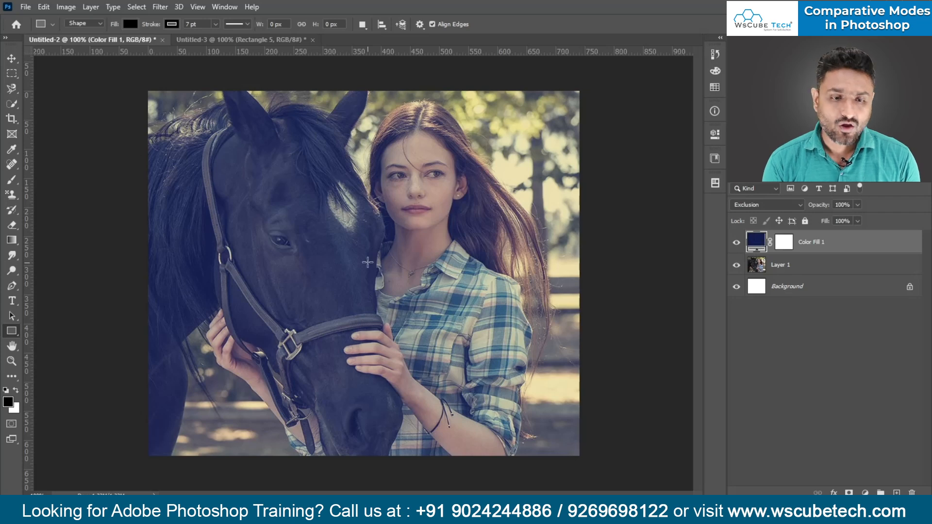
{"action": "left_click", "coordinate": [737, 245]}
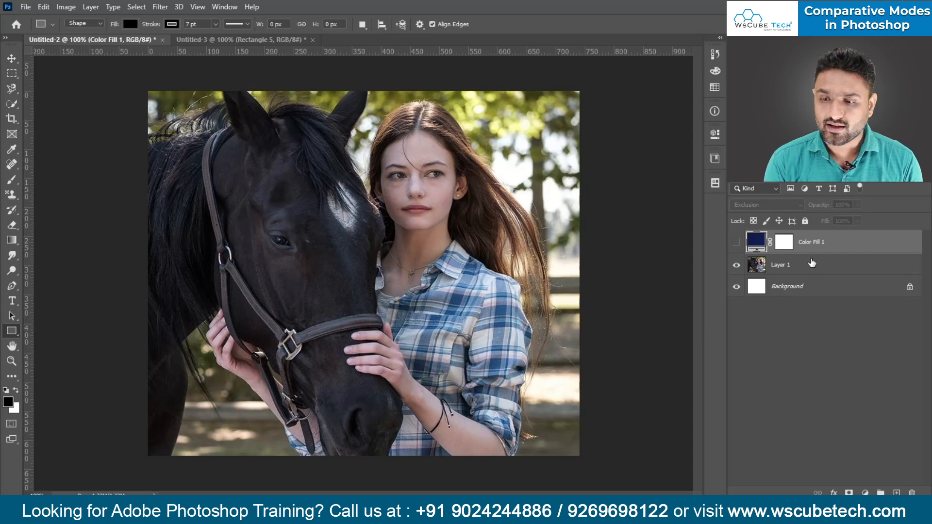
{"action": "left_click", "coordinate": [737, 242]}
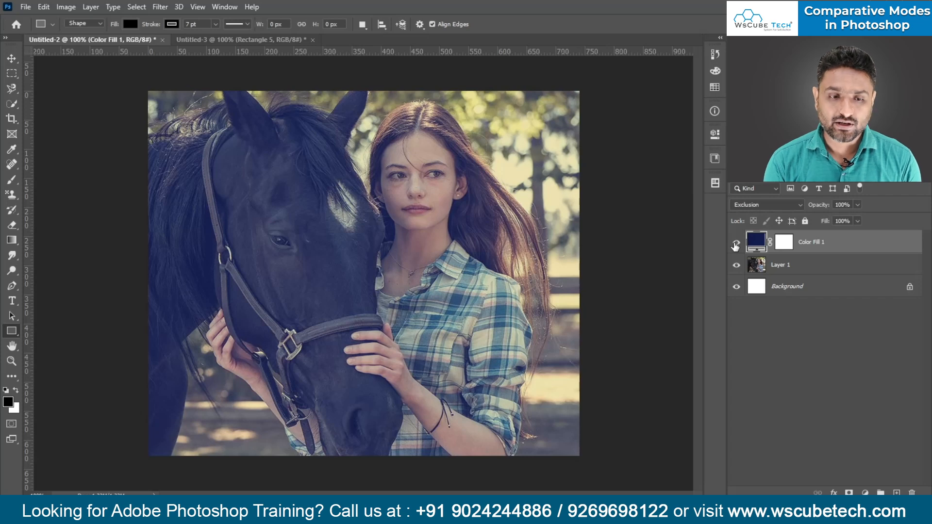
{"action": "left_click", "coordinate": [737, 243]}
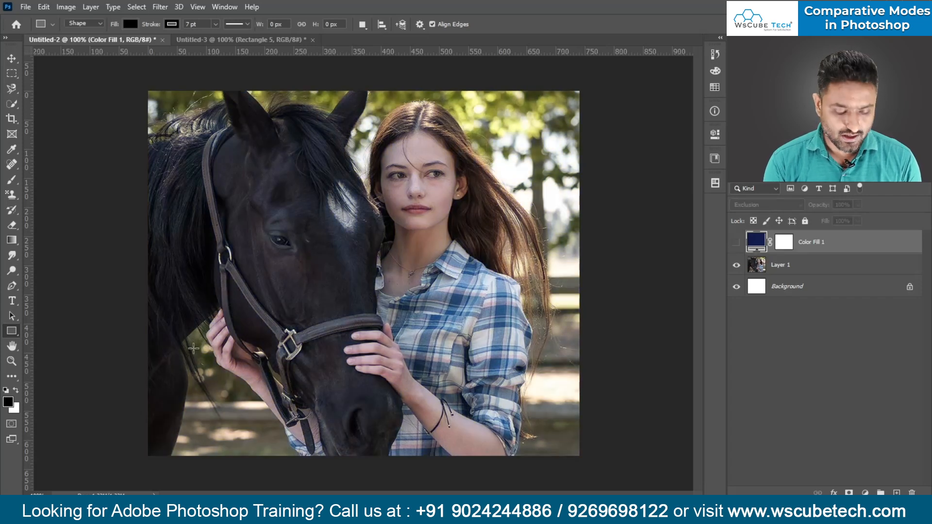
{"action": "key", "text": "m"}
{"action": "left_click_drag", "start_coordinate": [174, 264], "coordinate": [316, 333]}
{"action": "key", "text": "ctrl+d"}
- Draw a black rectangle about 219 by 102 px over the horse's muzzle
{"action": "key", "text": "u"}
{"action": "left_click_drag", "start_coordinate": [238, 269], "coordinate": [365, 328]}
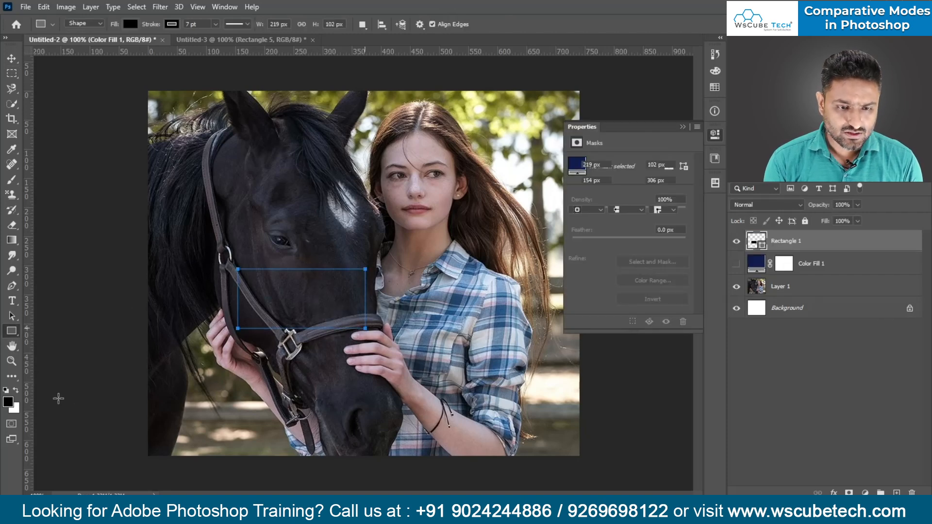
{"action": "left_click", "coordinate": [683, 127]}
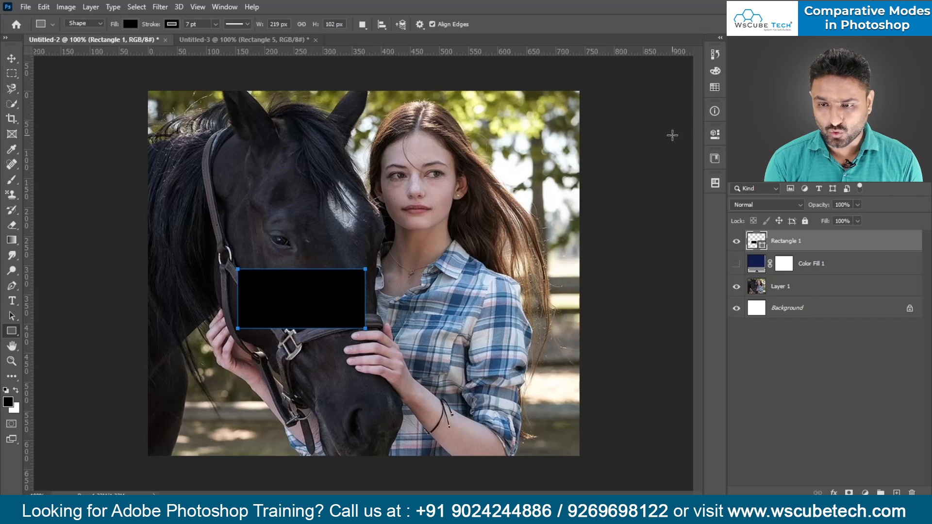
- Place the Rectangle 1 layer below Color Fill 1 and move the rectangle to the photo's lower-right area
{"action": "left_click_drag", "start_coordinate": [785, 241], "coordinate": [801, 280]}
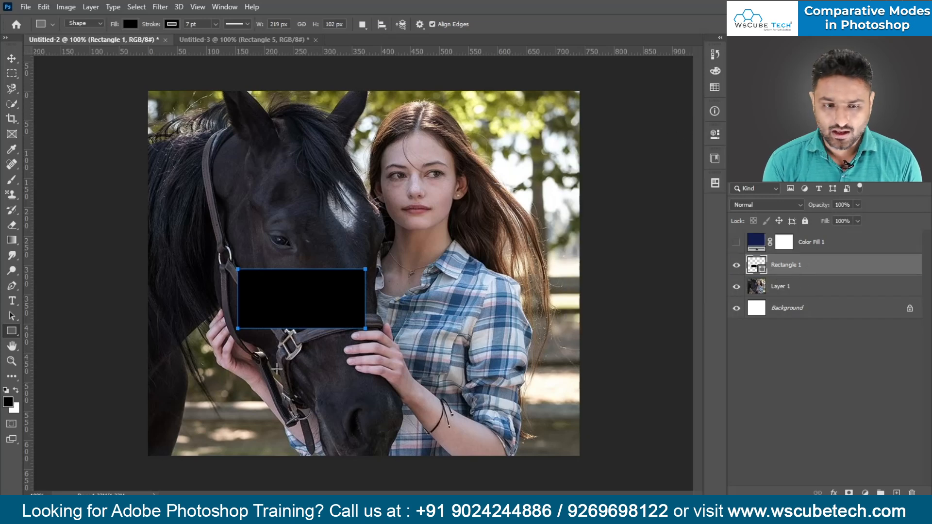
{"action": "key", "text": "v"}
{"action": "left_click_drag", "start_coordinate": [298, 315], "coordinate": [481, 432]}
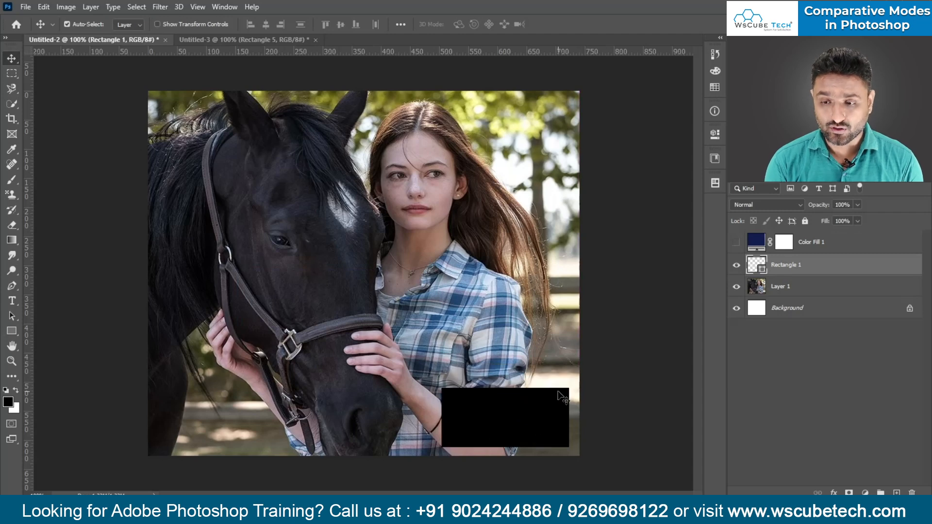
- Show the Color Fill 1 layer and darken its colour to #090f29
{"action": "left_click", "coordinate": [737, 242]}
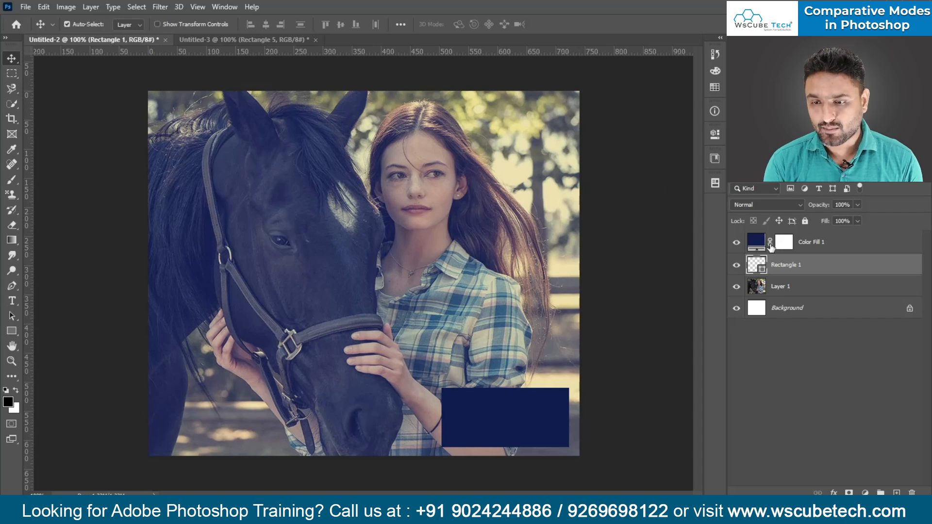
{"action": "left_click", "coordinate": [754, 241]}
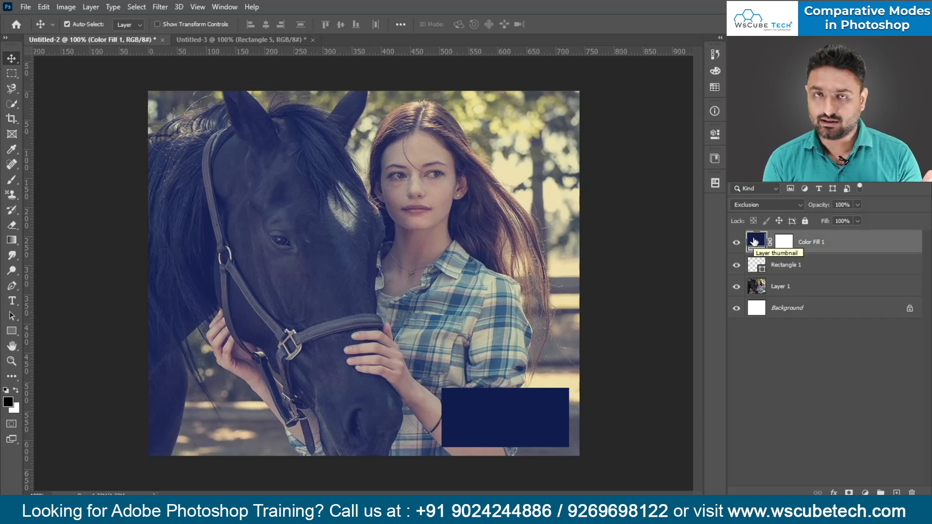
{"action": "double_click", "coordinate": [755, 241]}
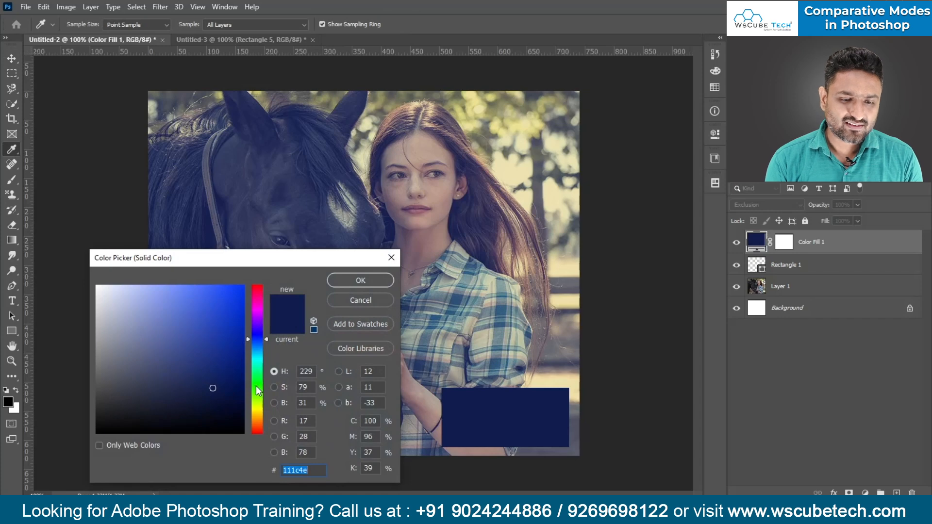
{"action": "mouse_move", "coordinate": [242, 330]}
{"action": "left_mouse_down"}
{"action": "mouse_move", "coordinate": [226, 370]}
{"action": "mouse_move", "coordinate": [231, 388]}
{"action": "mouse_move", "coordinate": [236, 343]}
{"action": "mouse_move", "coordinate": [214, 419]}
{"action": "mouse_move", "coordinate": [213, 411]}
{"action": "left_mouse_up"}
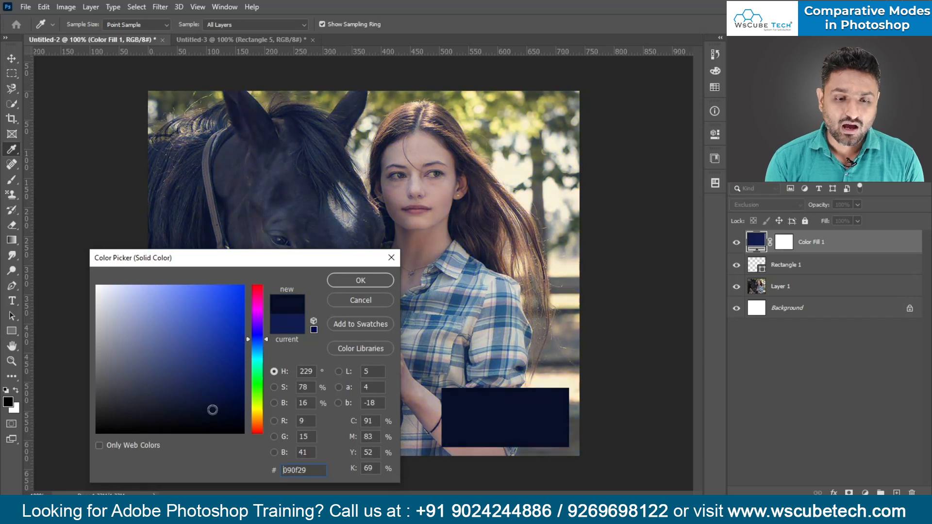
{"action": "left_click", "coordinate": [362, 278]}
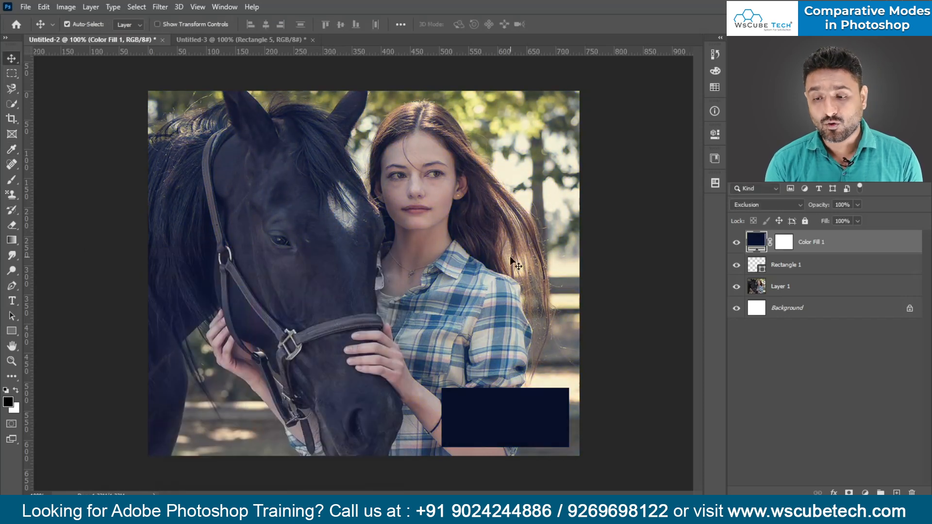
- Change the Color Fill 1 colour to a brighter, saturated blue
{"action": "double_click", "coordinate": [758, 246]}
{"action": "left_click_drag", "start_coordinate": [205, 402], "coordinate": [227, 425]}
{"action": "left_click_drag", "start_coordinate": [209, 379], "coordinate": [233, 330]}
{"action": "left_click", "coordinate": [371, 277]}
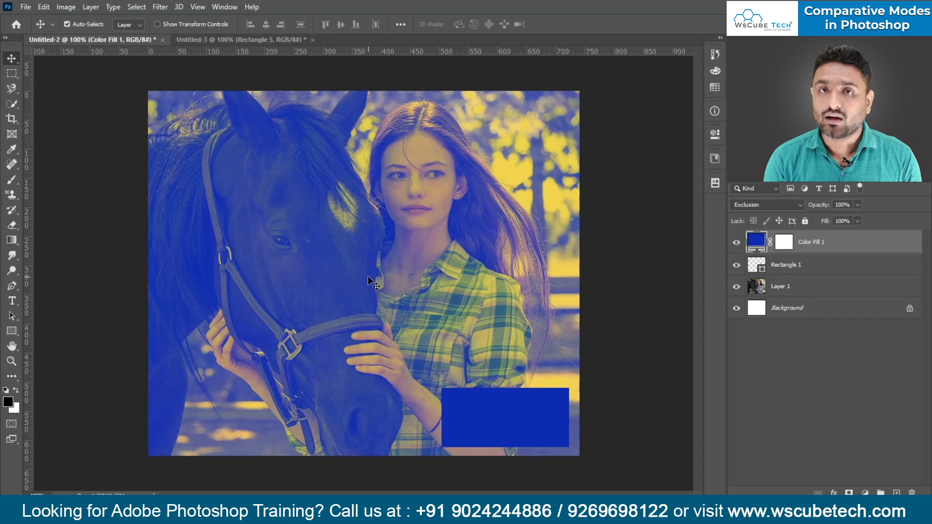
- Hide the Color Fill 1 and Rectangle 1 layers and switch to the Untitled-3 document
{"action": "left_click", "coordinate": [736, 242]}
{"action": "left_click", "coordinate": [736, 264]}
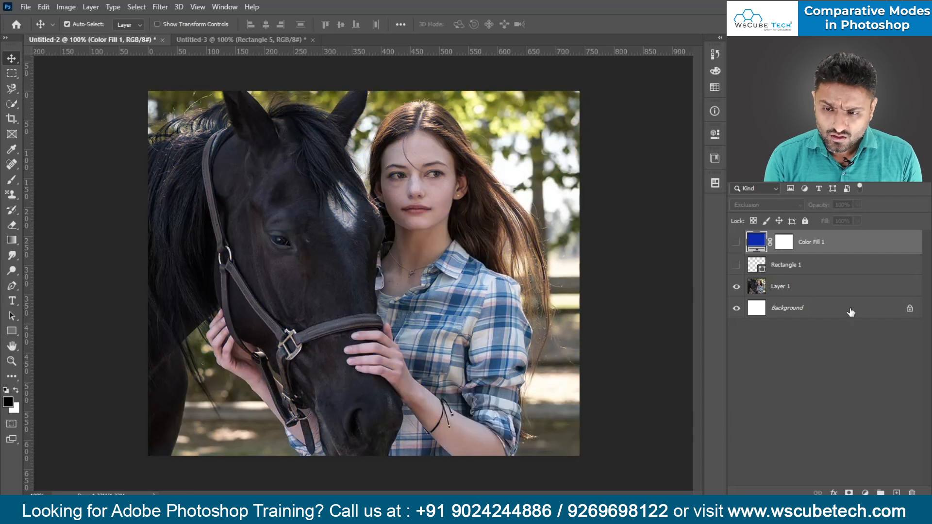
{"action": "left_click", "coordinate": [249, 43]}
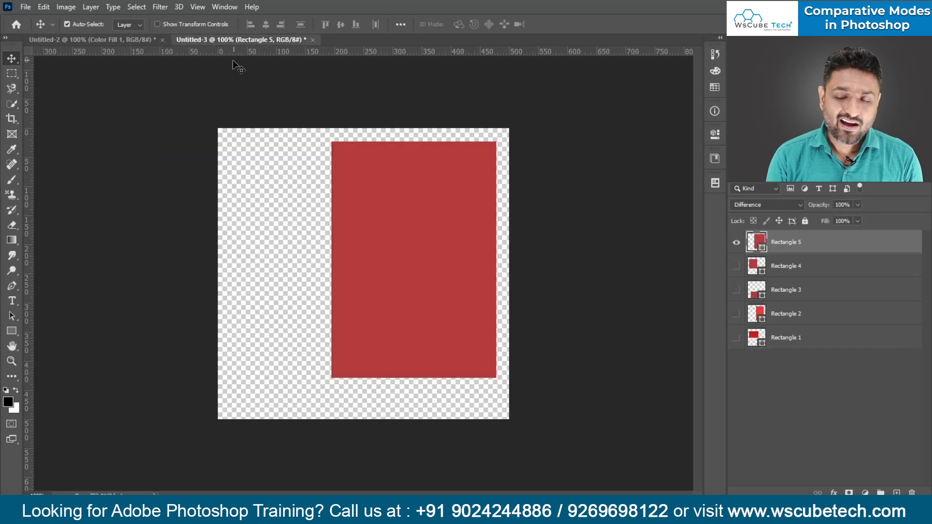
- Delete the Rectangle 5 shape layer that uses Difference mode
{"action": "left_click", "coordinate": [759, 204]}
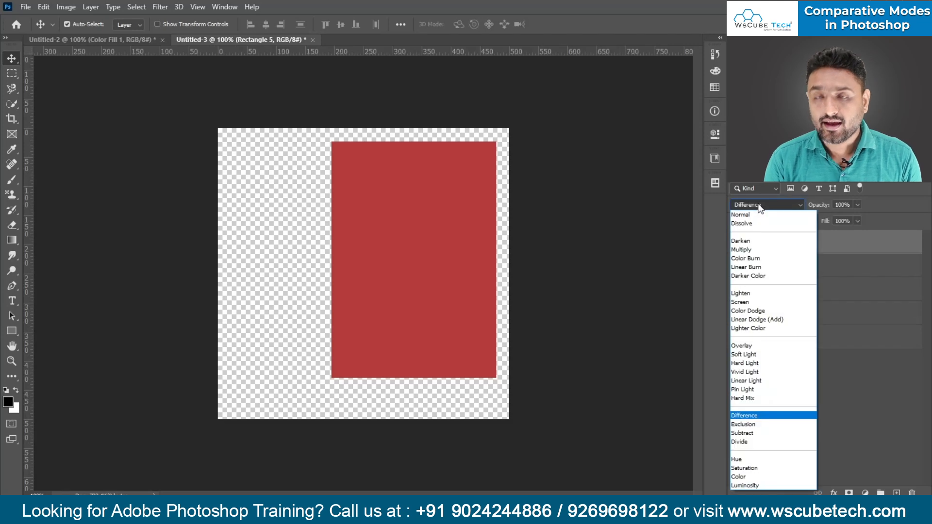
{"action": "left_click", "coordinate": [758, 204]}
{"action": "left_click_drag", "start_coordinate": [408, 249], "coordinate": [335, 256]}
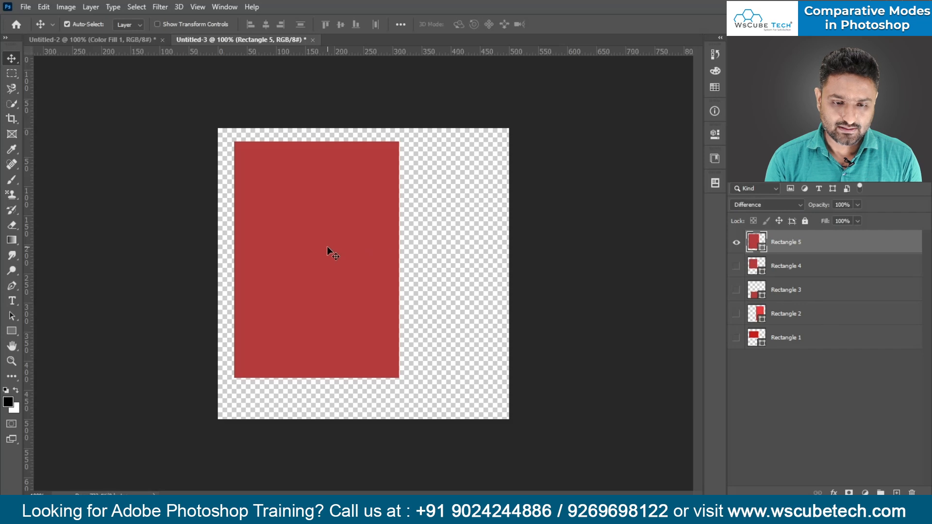
{"action": "key", "text": "Delete"}
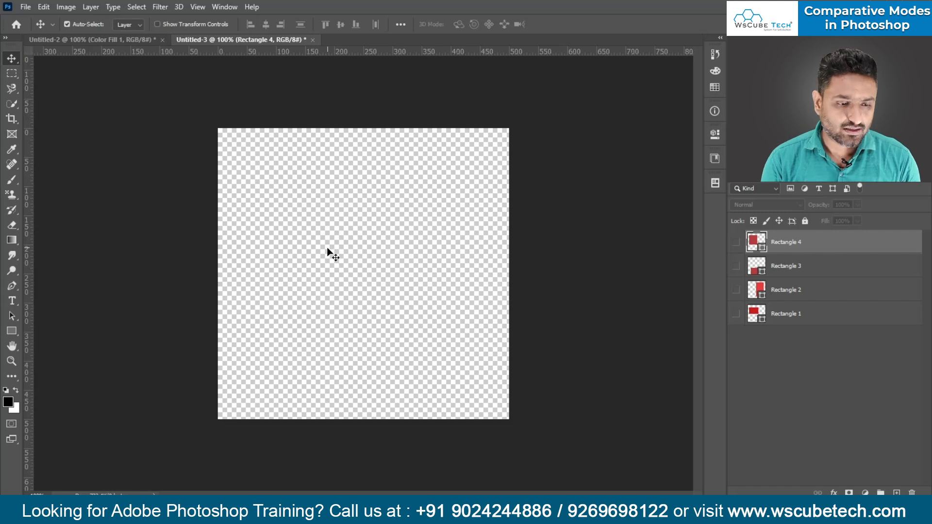
- Draw a rectangle about 261 by 254 px on the transparent canvas
{"action": "left_click", "coordinate": [12, 331]}
{"action": "left_click_drag", "start_coordinate": [248, 195], "coordinate": [400, 342]}
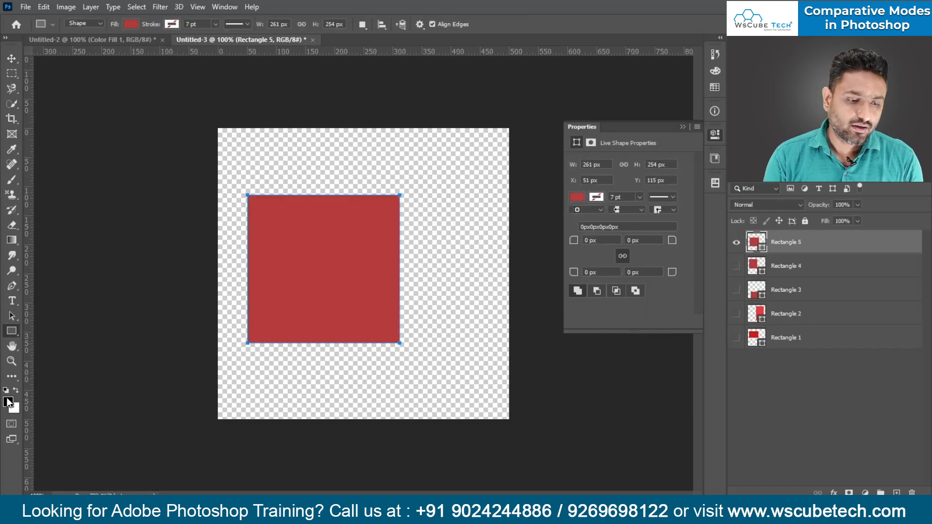
- Set the foreground colour to pure red #ff0000
{"action": "left_click", "coordinate": [9, 402]}
{"action": "left_click_drag", "start_coordinate": [226, 361], "coordinate": [278, 276]}
{"action": "left_click", "coordinate": [374, 281]}
- Try a pure red fill on the new rectangle, undo it, and delete the rectangle's layer
{"action": "left_click", "coordinate": [577, 197]}
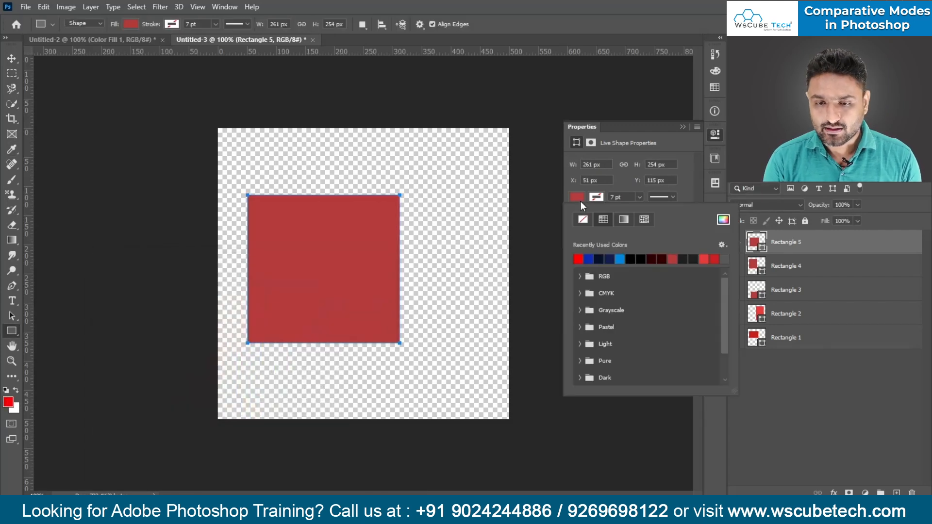
{"action": "left_click", "coordinate": [571, 259]}
{"action": "key", "text": "Return"}
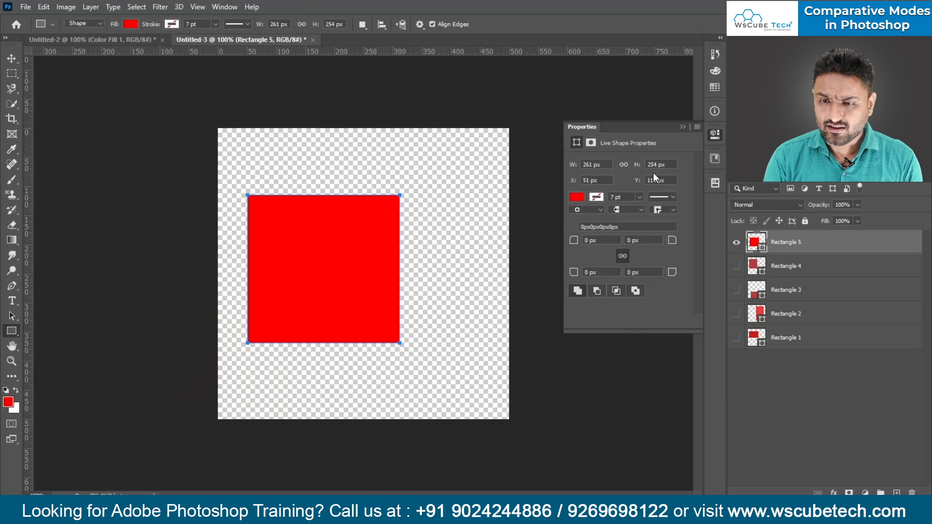
{"action": "key", "text": "ctrl+z"}
{"action": "left_click", "coordinate": [680, 128]}
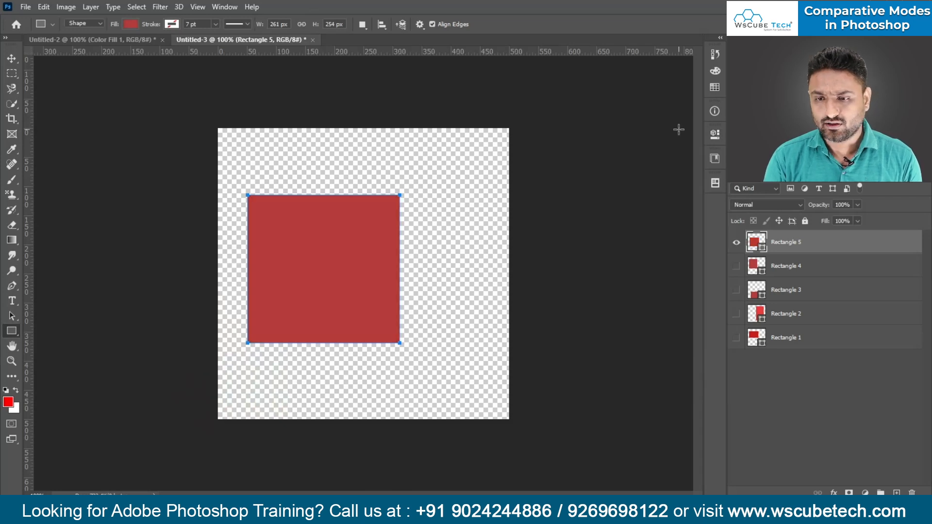
{"action": "key", "text": "Delete"}
- Add a pure red #ff0000 Solid Color fill layer and create a new empty layer above it
{"action": "left_click", "coordinate": [865, 493]}
{"action": "left_click", "coordinate": [873, 292]}
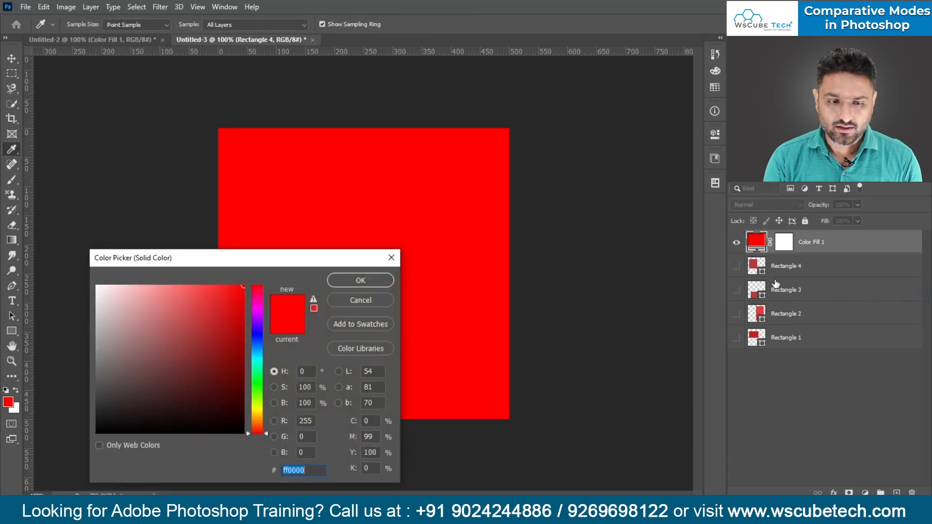
{"action": "left_click", "coordinate": [382, 281]}
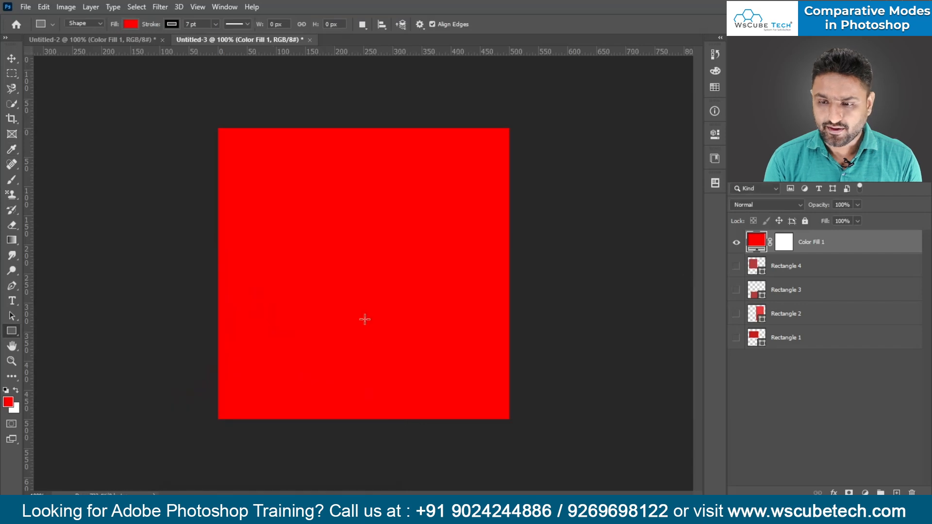
{"action": "key", "text": "ctrl+shift+n"}
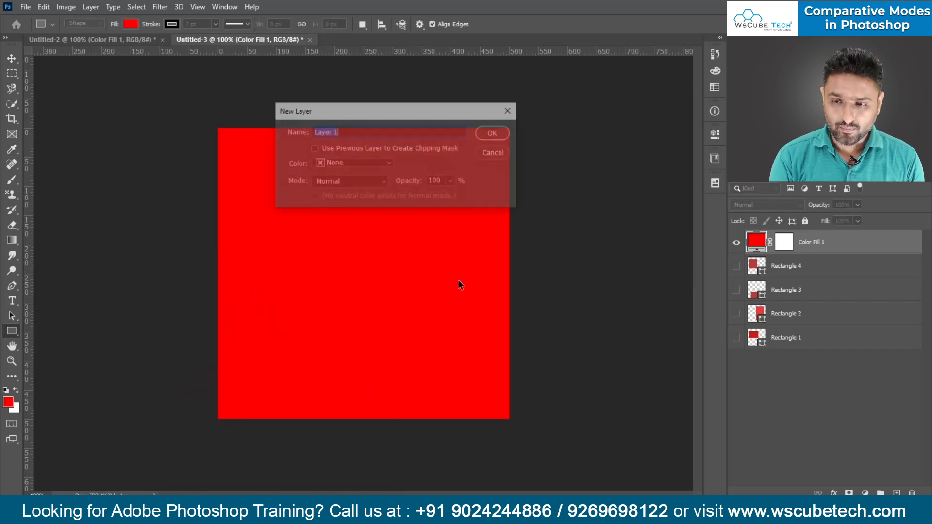
{"action": "left_click", "coordinate": [495, 135]}
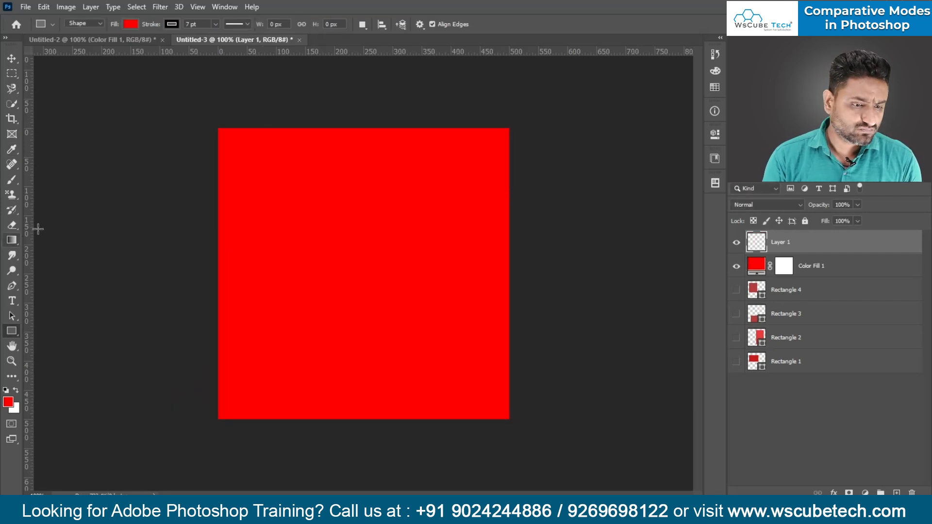
- Set the foreground colour to a slightly darker red with the red channel at 230, keeping the Brush tool active
{"action": "key", "text": "b"}
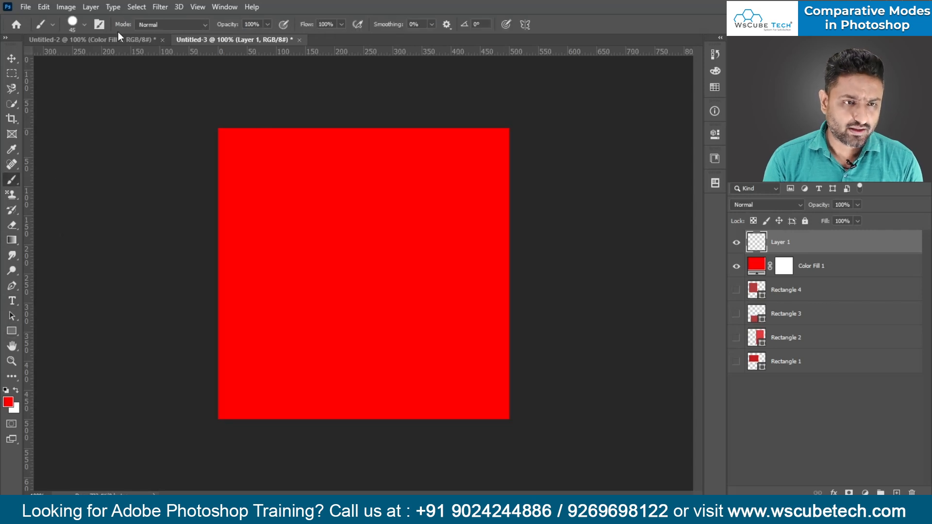
{"action": "left_click", "coordinate": [8, 402]}
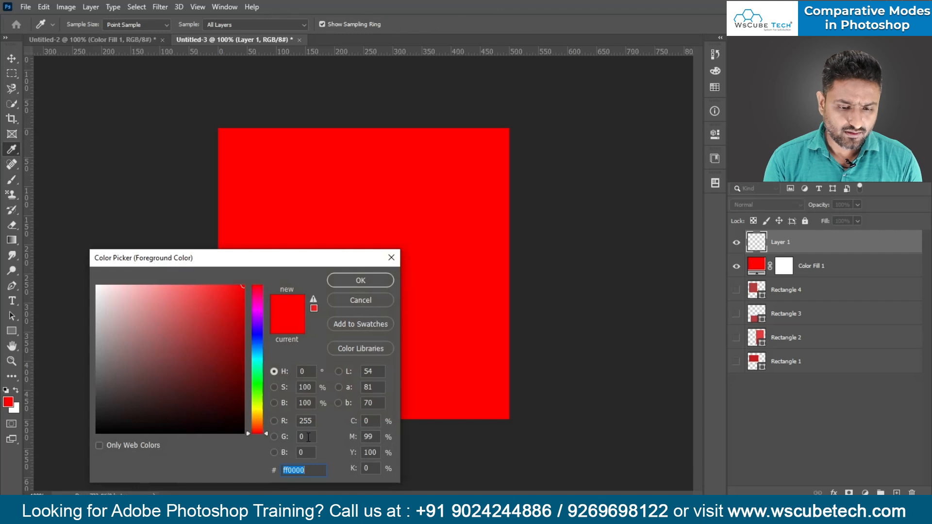
{"action": "double_click", "coordinate": [310, 422]}
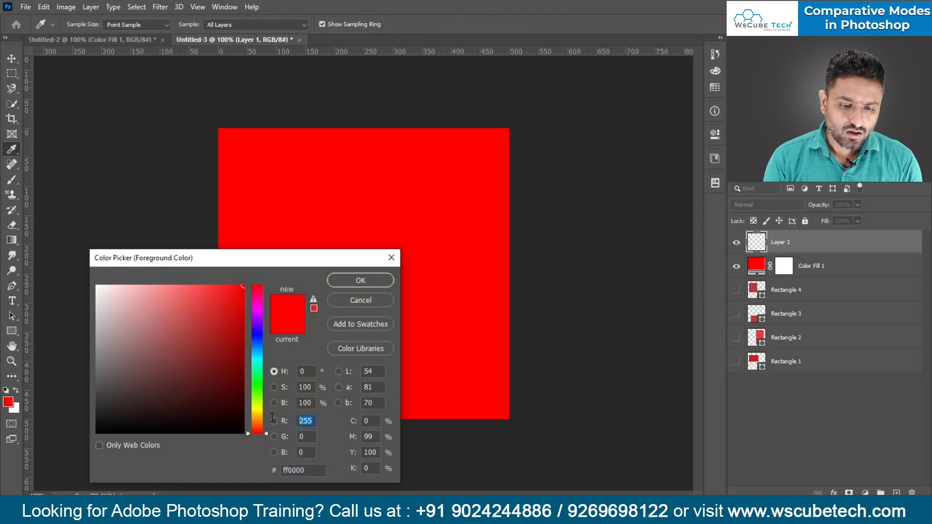
{"action": "type", "text": "230"}
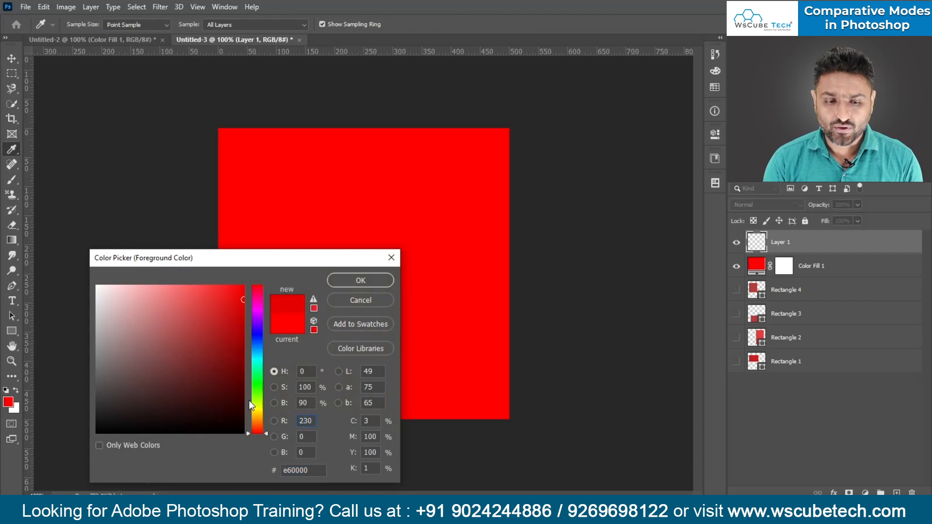
{"action": "key", "text": "Return"}
{"action": "left_click", "coordinate": [8, 402]}
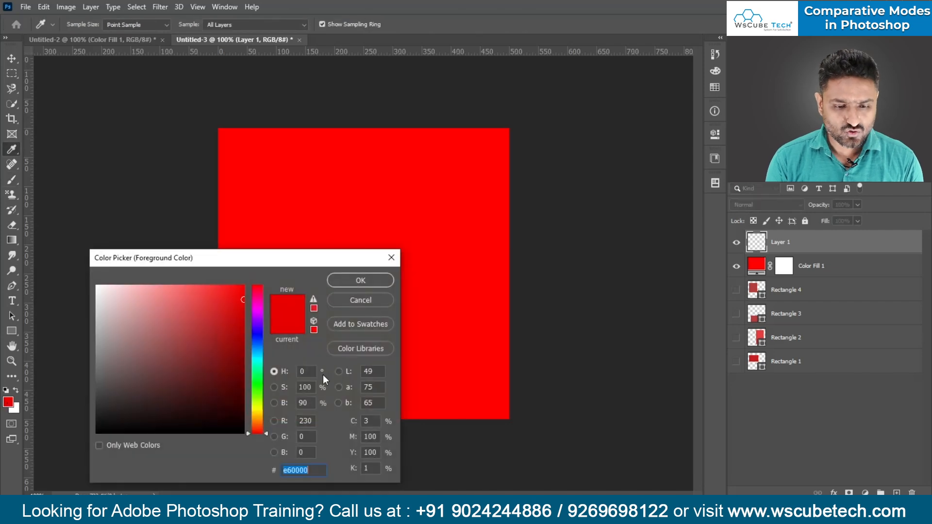
{"action": "left_click", "coordinate": [315, 420]}
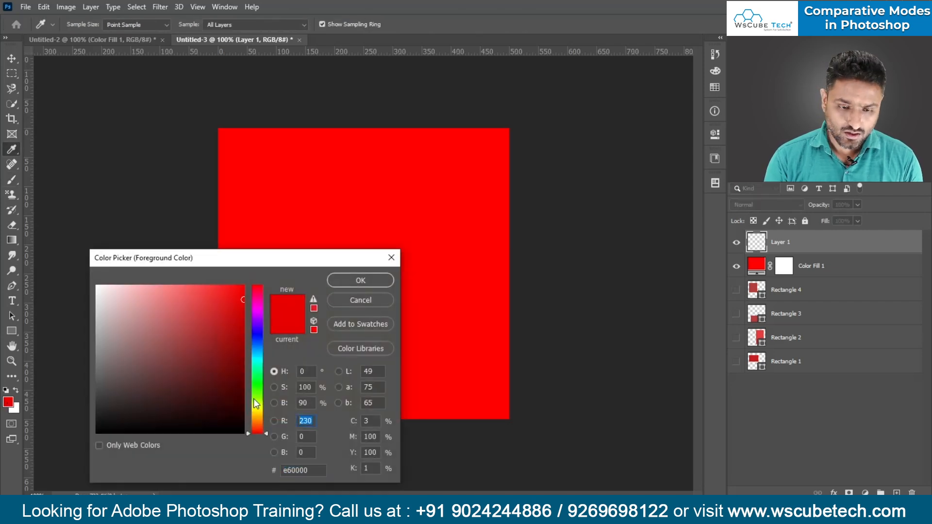
{"action": "key", "text": "Return"}
{"action": "key", "text": "b"}
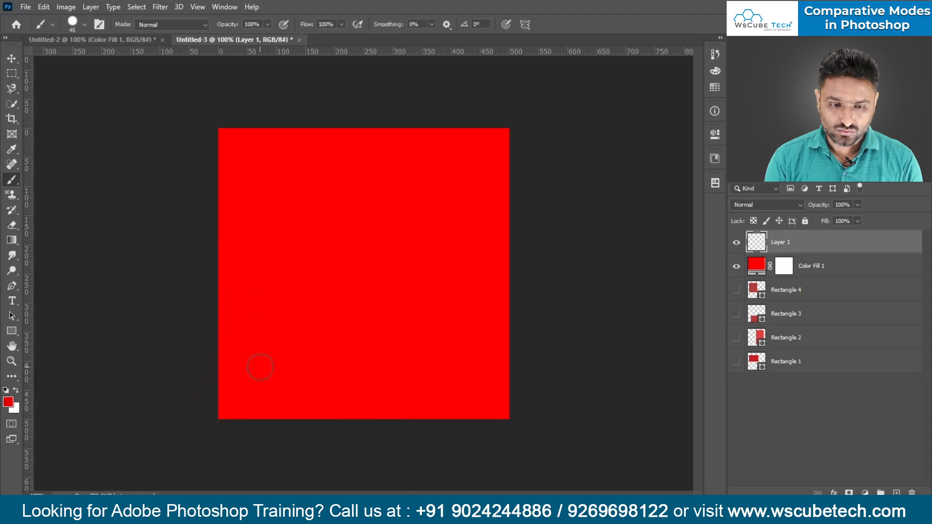
- Delete the empty layer and the red Color Fill layer, and clear the layer selection
{"action": "left_click", "coordinate": [758, 368], "text": "shift"}
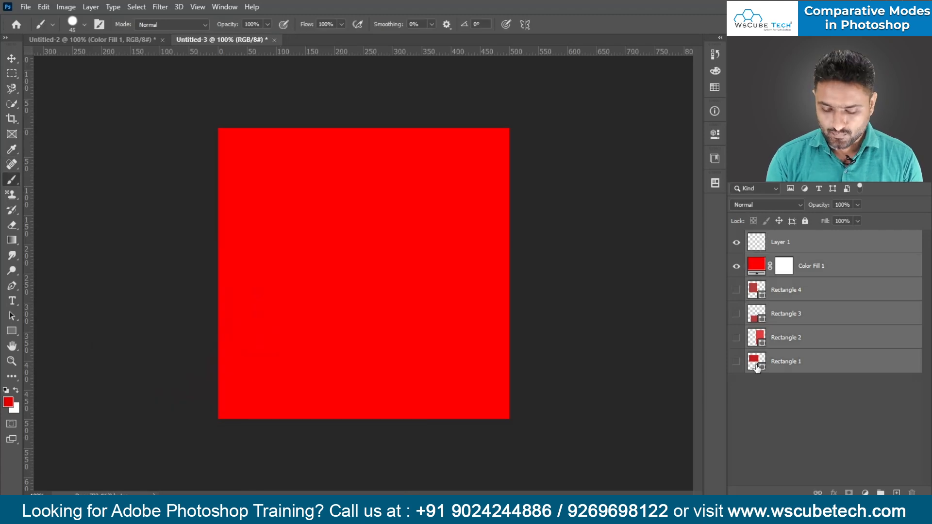
{"action": "left_click_drag", "start_coordinate": [819, 258], "coordinate": [836, 489]}
{"action": "left_click", "coordinate": [782, 245]}
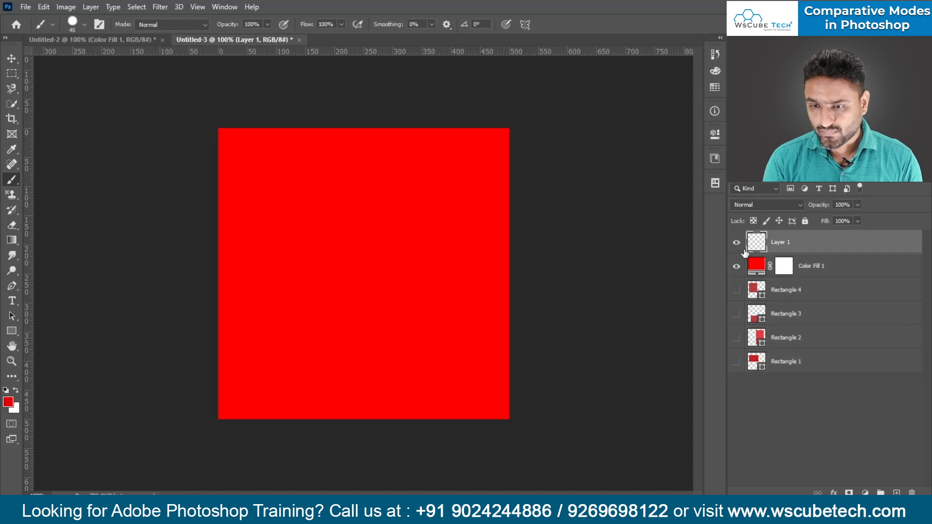
{"action": "left_click", "coordinate": [778, 271], "text": "shift"}
{"action": "left_click", "coordinate": [803, 270], "text": "ctrl"}
{"action": "left_click_drag", "start_coordinate": [812, 269], "coordinate": [913, 492]}
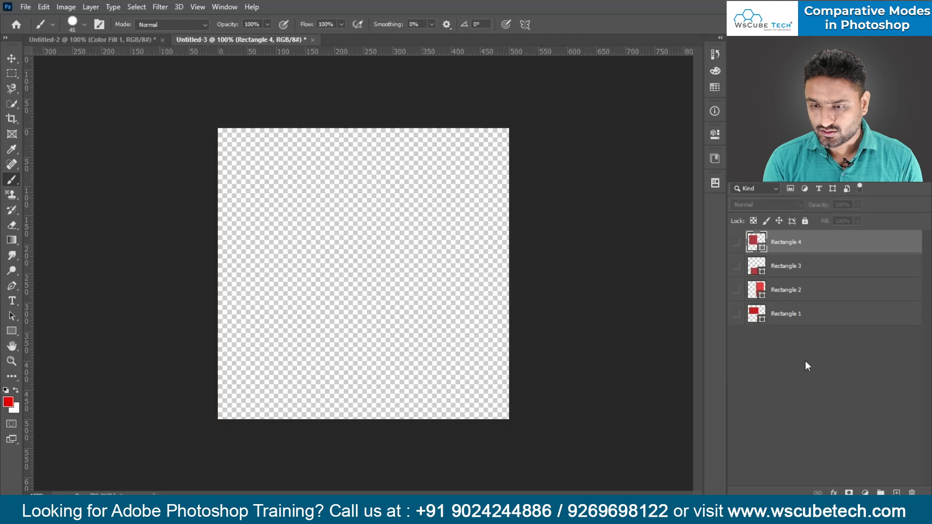
{"action": "left_click", "coordinate": [791, 312], "text": "shift"}
{"action": "left_click_drag", "start_coordinate": [808, 287], "coordinate": [861, 389]}
{"action": "left_click", "coordinate": [862, 389]}
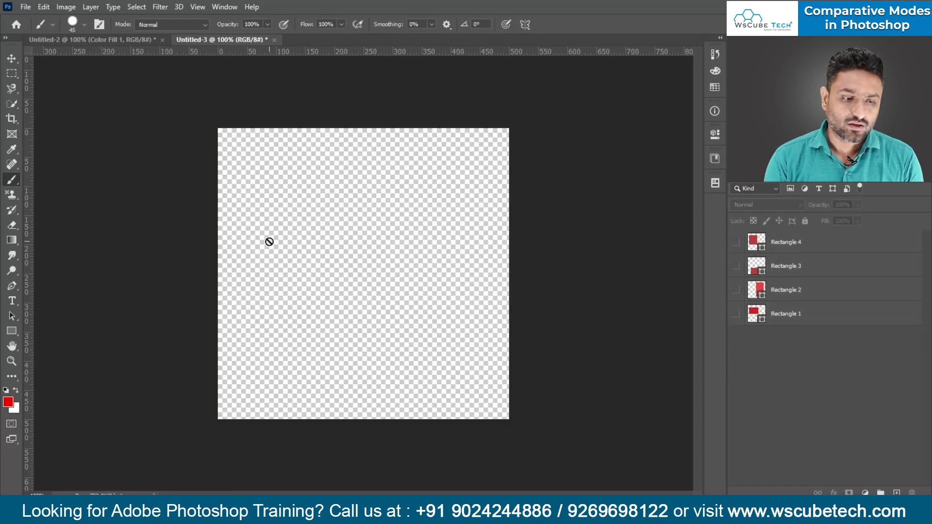
- Draw a rectangle about 355 by 322 px on the canvas with a blue #232fd3 fill and no stroke
{"action": "left_click", "coordinate": [12, 331]}
{"action": "left_click_drag", "start_coordinate": [266, 160], "coordinate": [472, 348]}
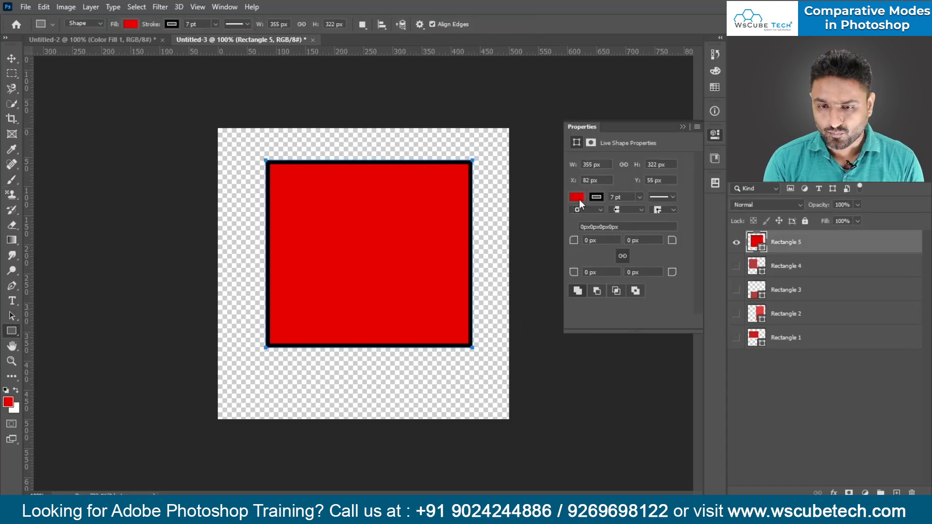
{"action": "left_click", "coordinate": [577, 197]}
{"action": "left_click", "coordinate": [723, 220]}
{"action": "left_click", "coordinate": [253, 387]}
{"action": "left_click", "coordinate": [227, 360]}
{"action": "mouse_move", "coordinate": [227, 359]}
{"action": "left_mouse_down"}
{"action": "mouse_move", "coordinate": [191, 347]}
{"action": "mouse_move", "coordinate": [217, 312]}
{"action": "left_mouse_up"}
{"action": "left_click", "coordinate": [258, 337]}
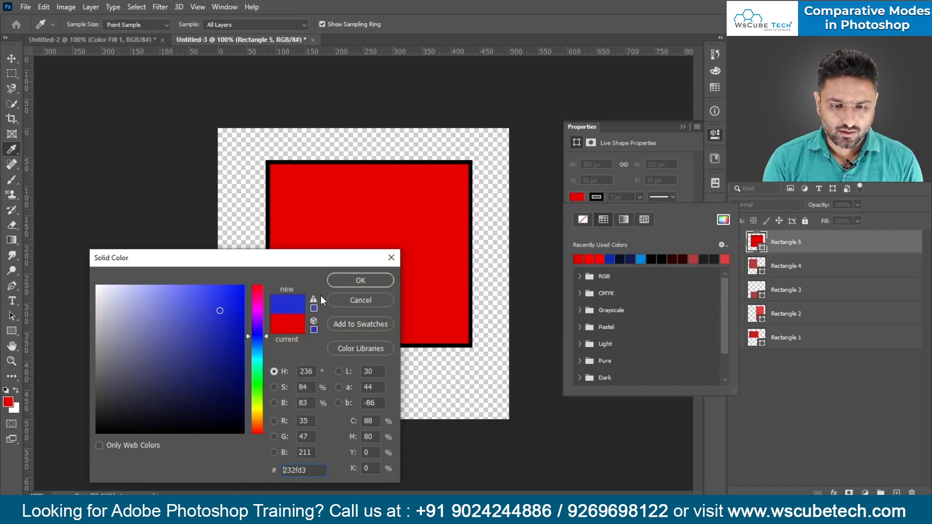
{"action": "left_click", "coordinate": [375, 278]}
{"action": "left_click", "coordinate": [597, 198]}
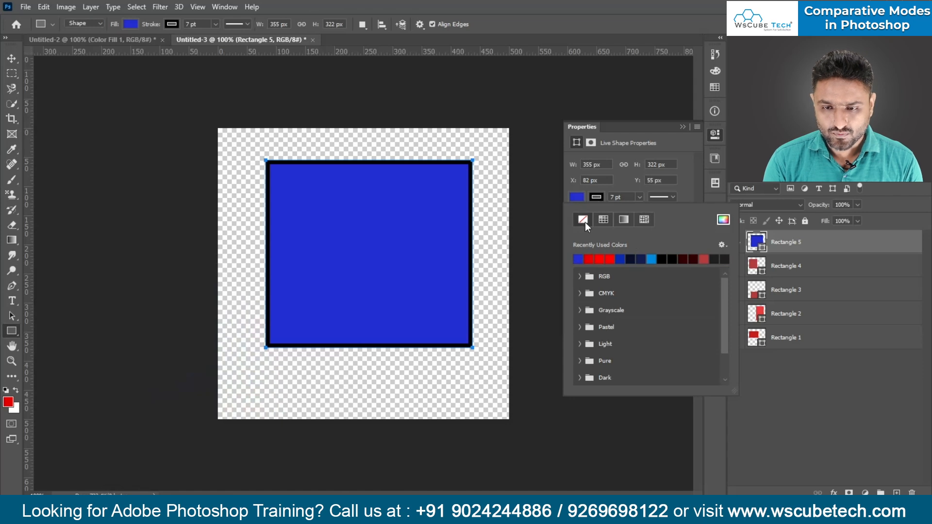
{"action": "left_click", "coordinate": [583, 221]}
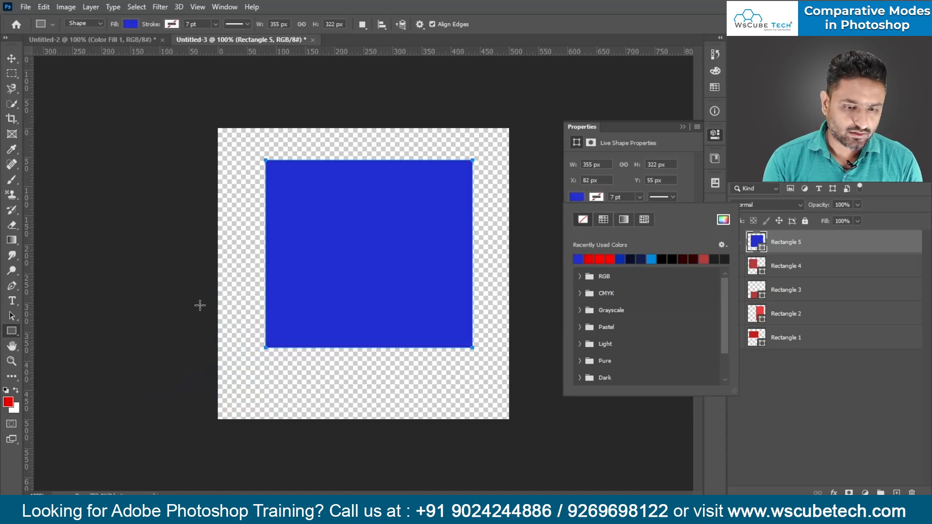
- Draw a second rectangle about 410 by 192 px overlapping the lower part of the blue one and fill it with magenta #ee11ad
{"action": "mouse_move", "coordinate": [244, 286]}
{"action": "left_mouse_down"}
{"action": "mouse_move", "coordinate": [433, 393]}
{"action": "mouse_move", "coordinate": [484, 397]}
{"action": "left_mouse_up"}
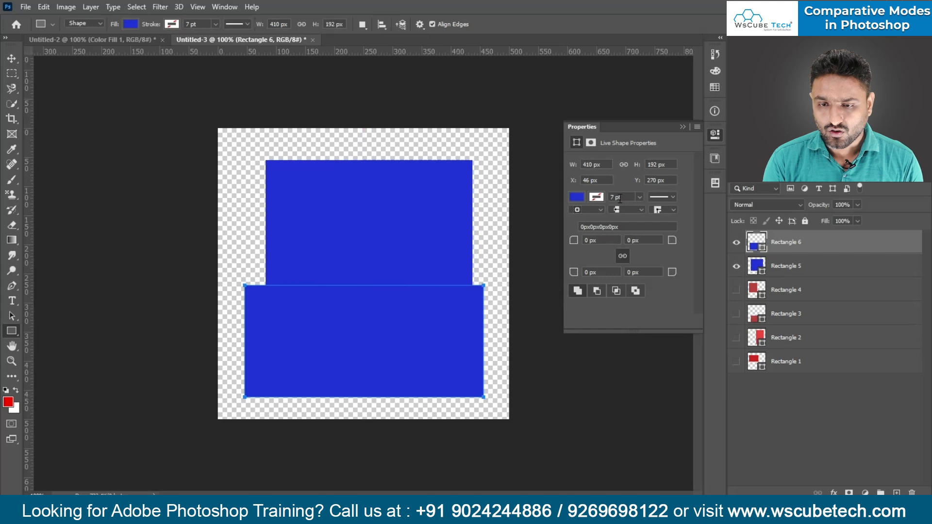
{"action": "left_click", "coordinate": [579, 196]}
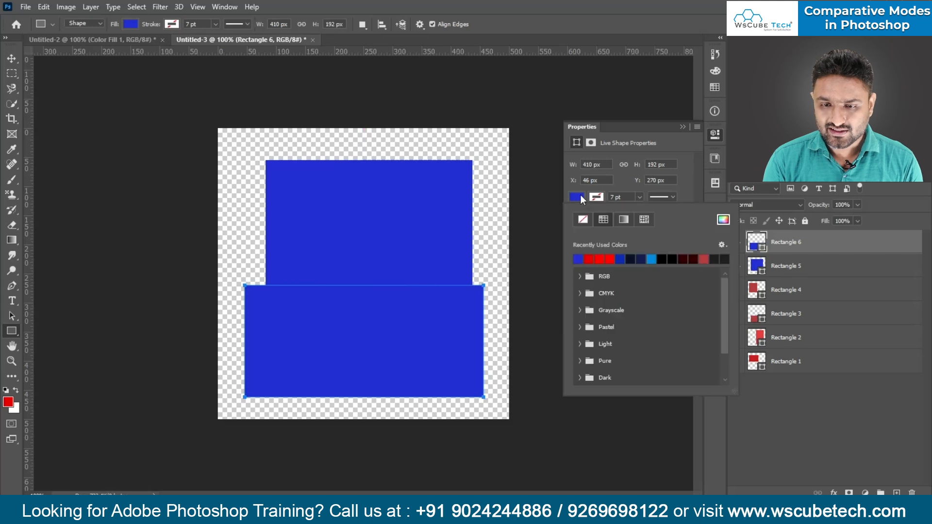
{"action": "left_click", "coordinate": [722, 220]}
{"action": "left_click", "coordinate": [253, 302]}
{"action": "left_click", "coordinate": [235, 295]}
{"action": "left_click", "coordinate": [367, 282]}
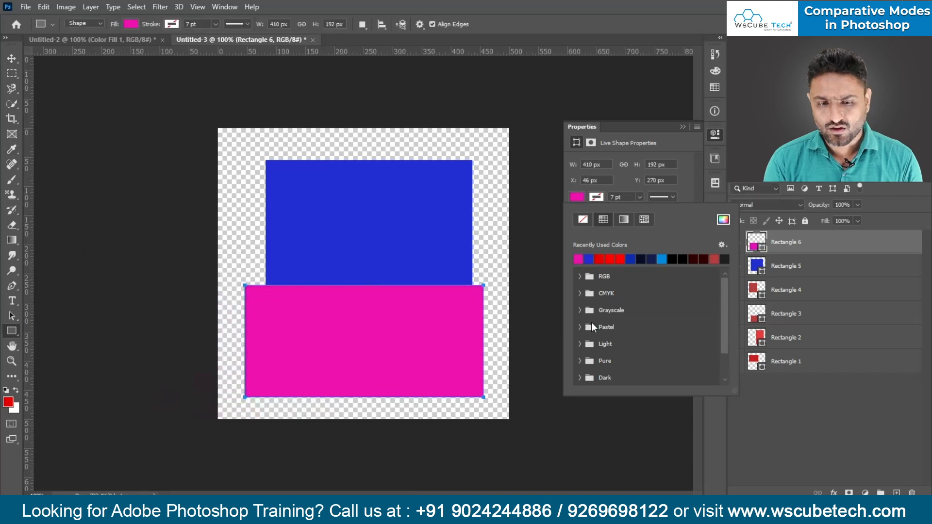
{"action": "left_click", "coordinate": [684, 127]}
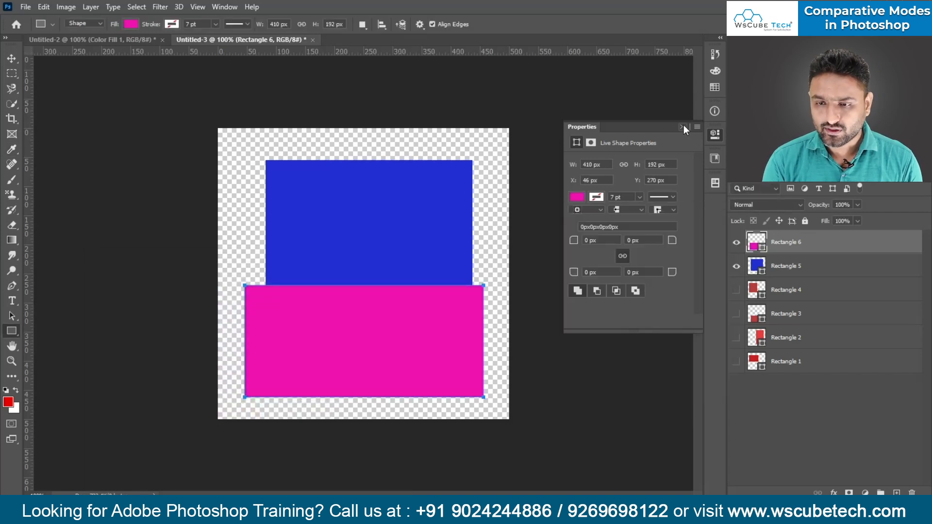
{"action": "left_click", "coordinate": [683, 126]}
- Group the four hidden rectangle layers and set the magenta rectangle's blend mode to Subtract
{"action": "left_click", "coordinate": [789, 290]}
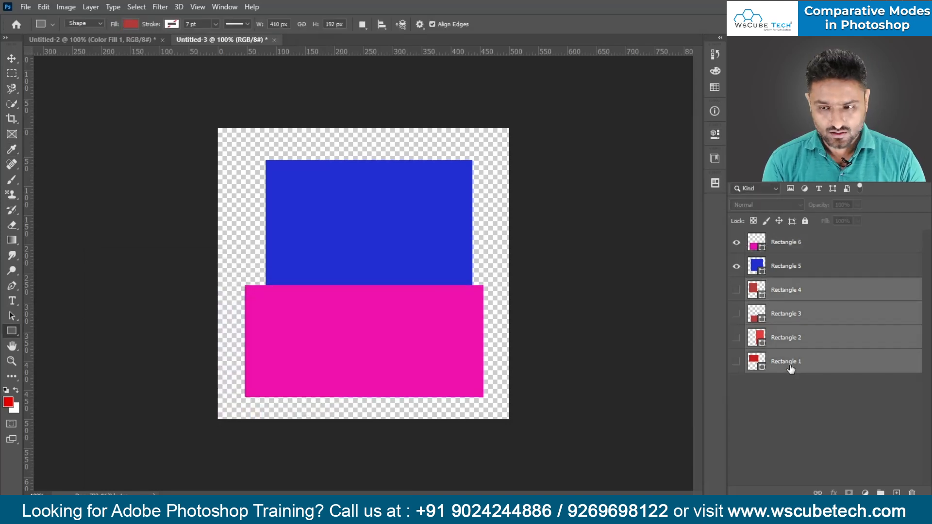
{"action": "key", "text": "ctrl+g"}
{"action": "left_click", "coordinate": [763, 246]}
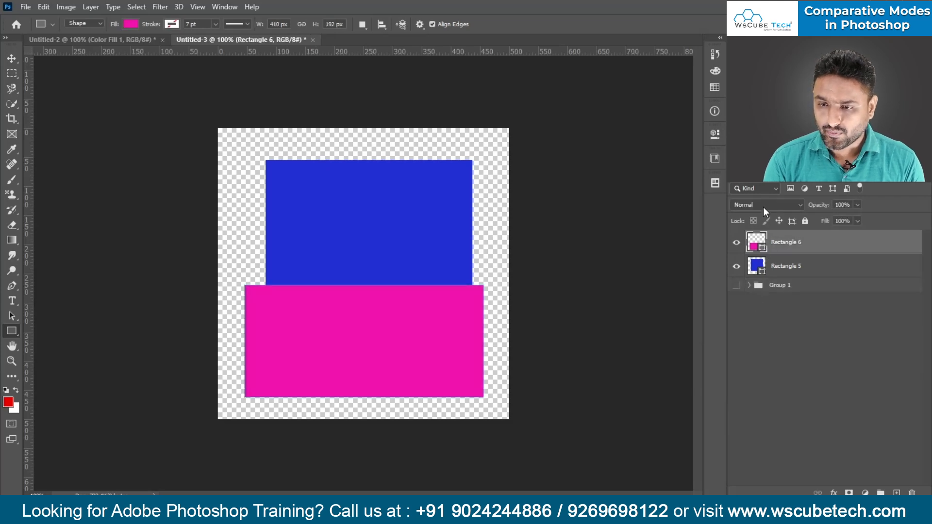
{"action": "left_click", "coordinate": [765, 206]}
{"action": "left_click", "coordinate": [743, 437]}
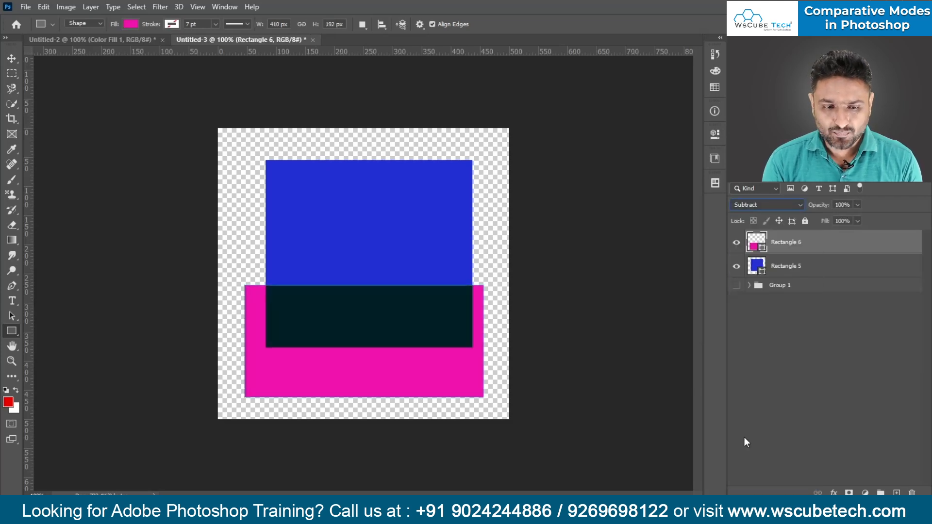
- Sample the blue rectangle's colour in the foreground Color Picker and examine its R, G and B values
{"action": "left_click", "coordinate": [8, 402]}
{"action": "left_click_drag", "start_coordinate": [270, 260], "coordinate": [171, 90]}
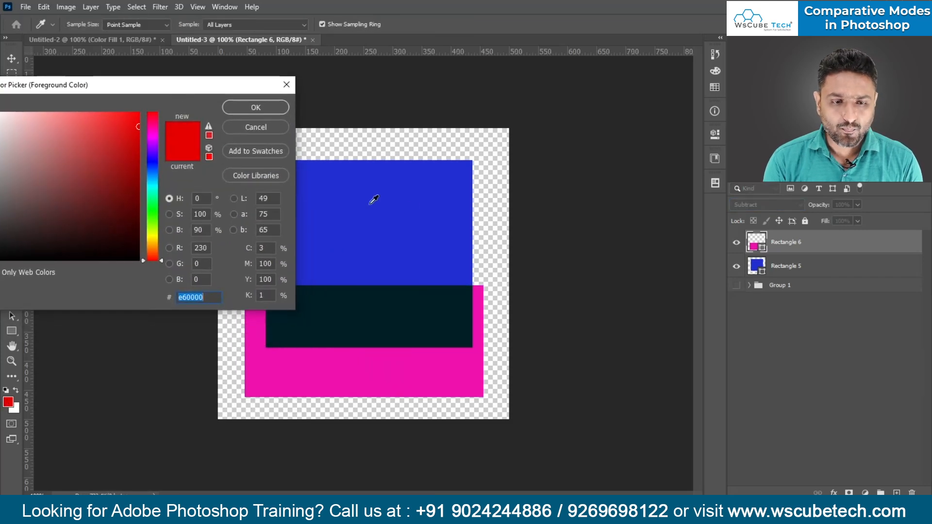
{"action": "left_click", "coordinate": [406, 221]}
{"action": "left_click", "coordinate": [205, 250]}
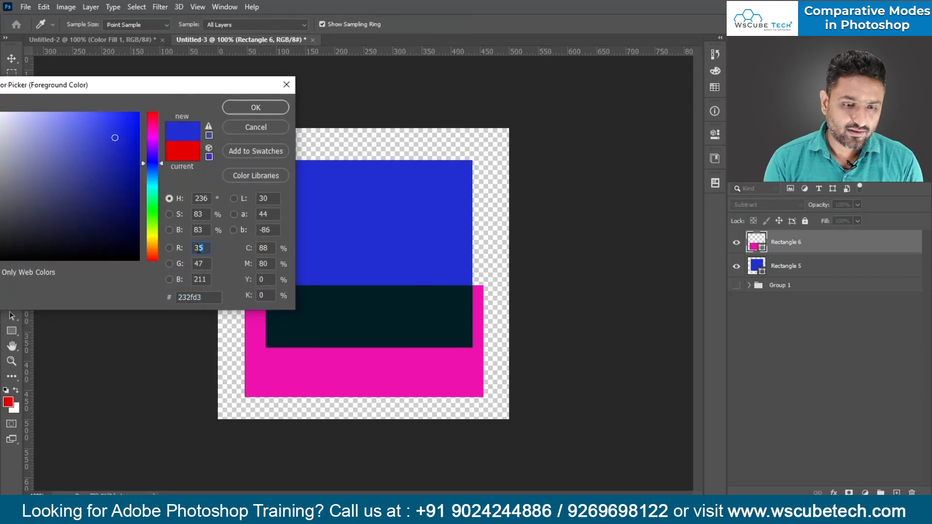
{"action": "left_click", "coordinate": [208, 264]}
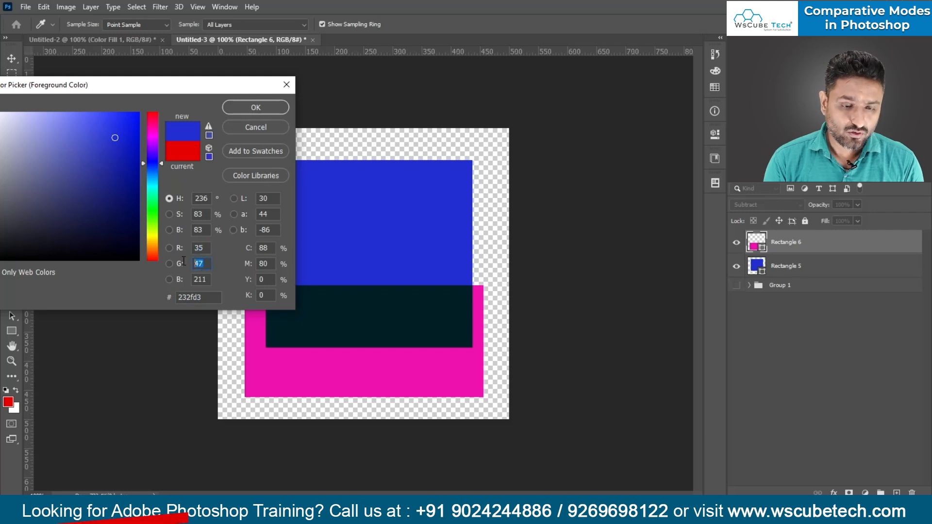
{"action": "left_click", "coordinate": [208, 280]}
{"action": "left_click_drag", "start_coordinate": [208, 280], "coordinate": [193, 280]}
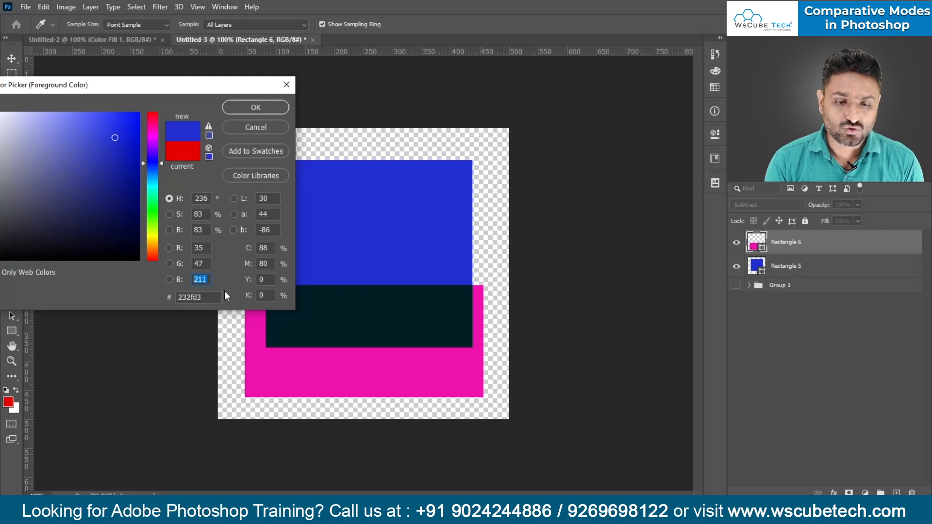
- Sample the magenta rectangle's colour and examine its R, G and B values
{"action": "left_click", "coordinate": [348, 375]}
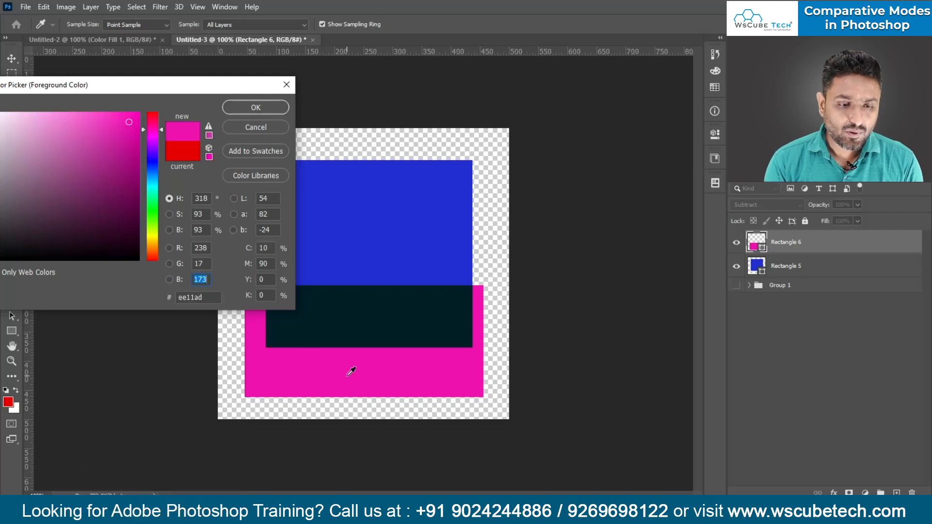
{"action": "left_click", "coordinate": [208, 249]}
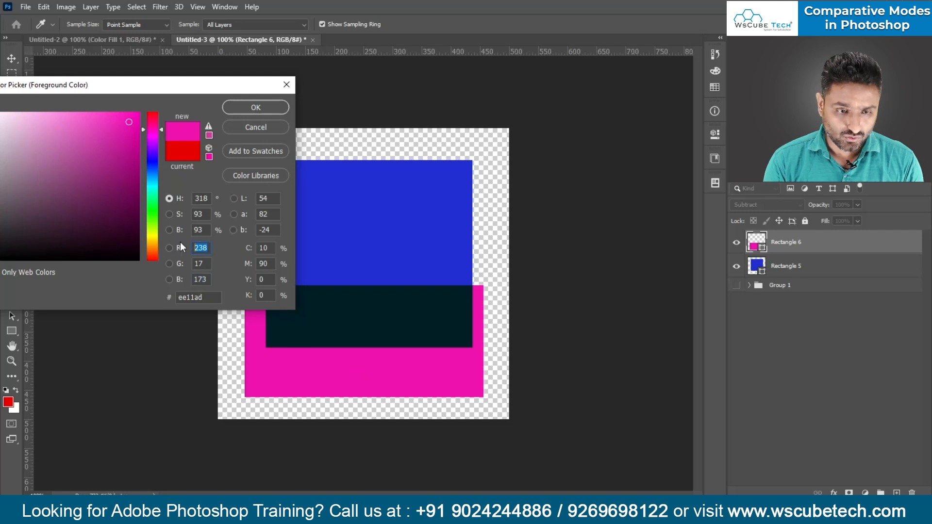
{"action": "left_click", "coordinate": [208, 263]}
{"action": "left_click", "coordinate": [207, 279]}
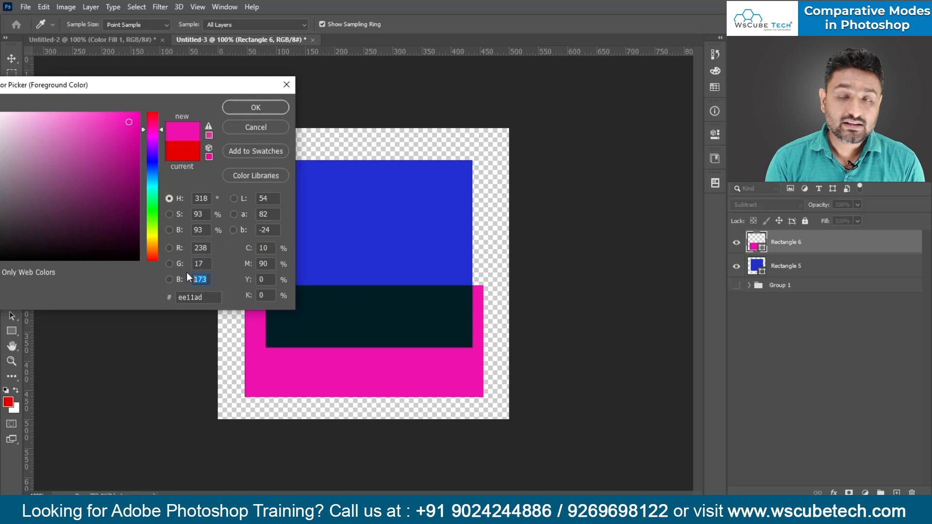
- Sample the overlap of the two rectangles and compare its R, G and B values with the source colours
{"action": "left_click", "coordinate": [360, 308]}
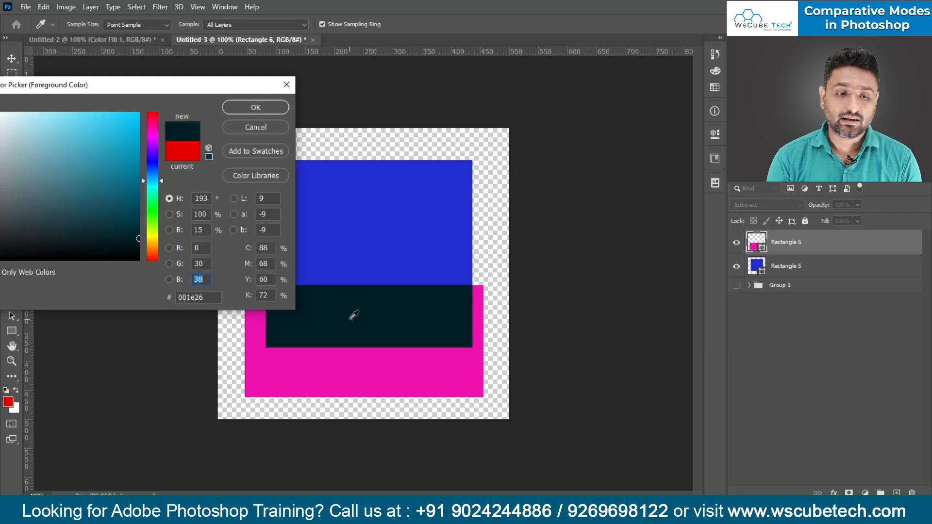
{"action": "left_click", "coordinate": [204, 245]}
{"action": "left_click", "coordinate": [210, 265]}
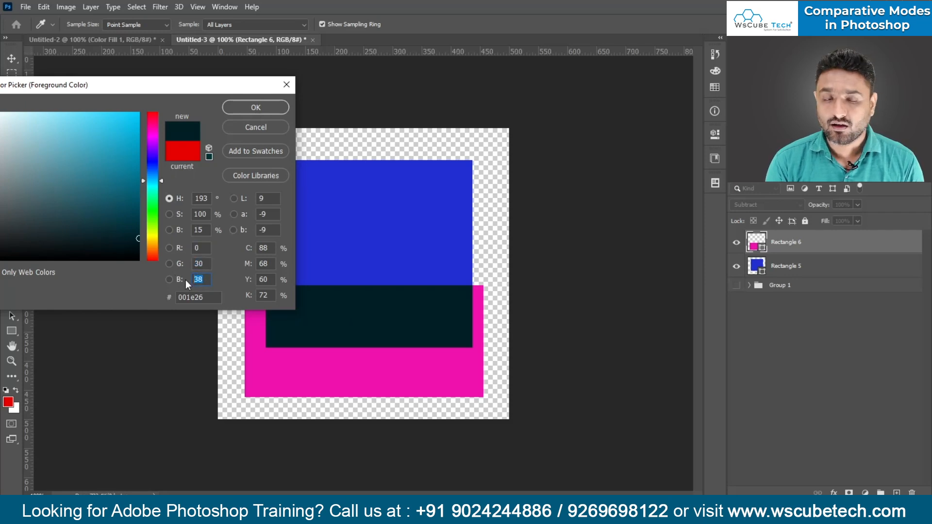
- Sample the blue and magenta rectangles to compare their R values, and cancel the Color Picker
{"action": "left_click", "coordinate": [200, 248]}
{"action": "left_click", "coordinate": [362, 225]}
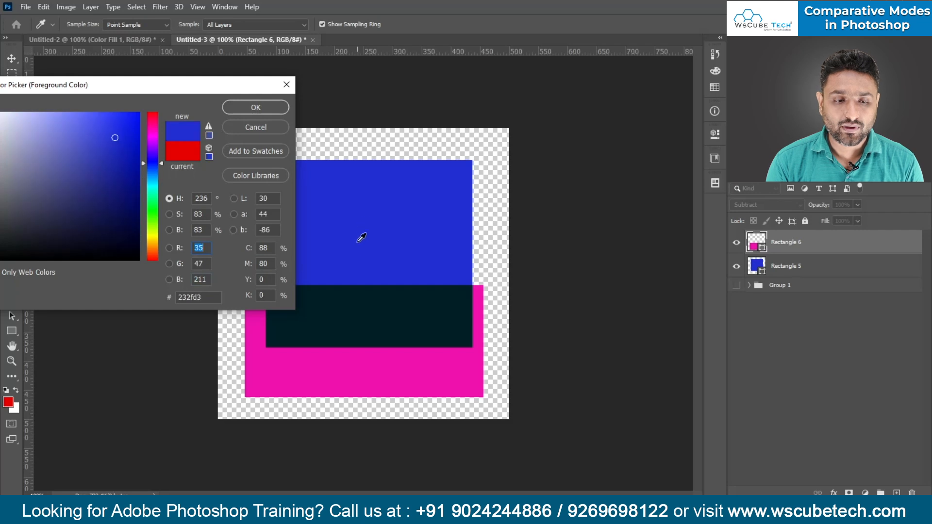
{"action": "left_click", "coordinate": [344, 371]}
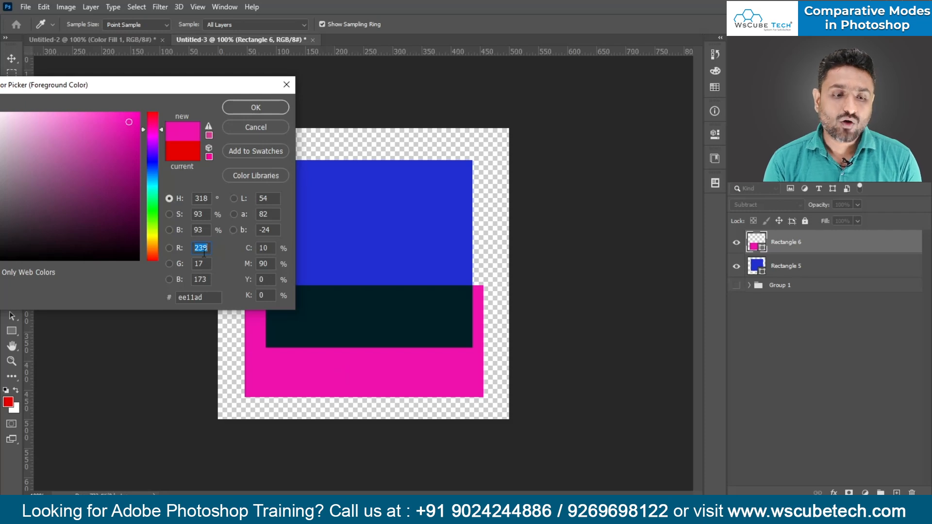
{"action": "left_click", "coordinate": [261, 128]}
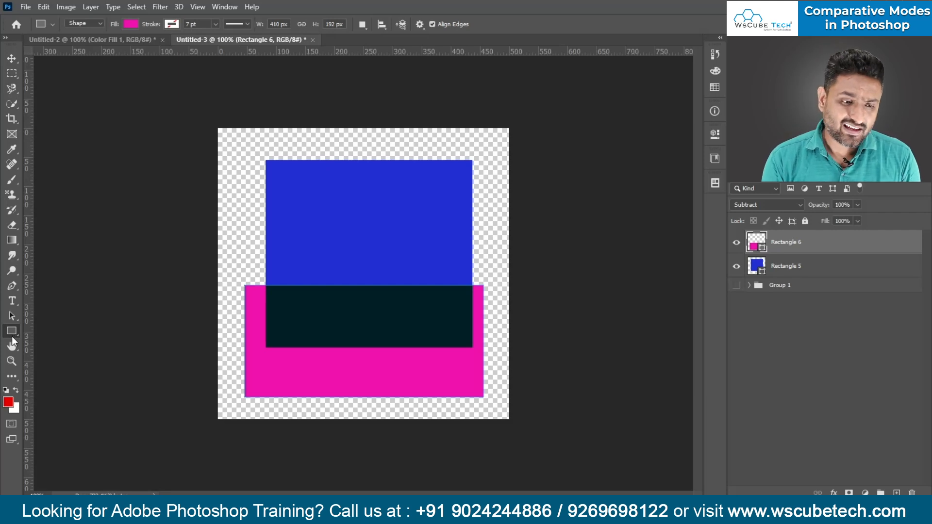
- Reopen the foreground Color Picker and sample the magenta, blue and overlap areas repeatedly to compare their R values under Subtract
{"action": "left_click", "coordinate": [8, 402]}
{"action": "left_click", "coordinate": [362, 319]}
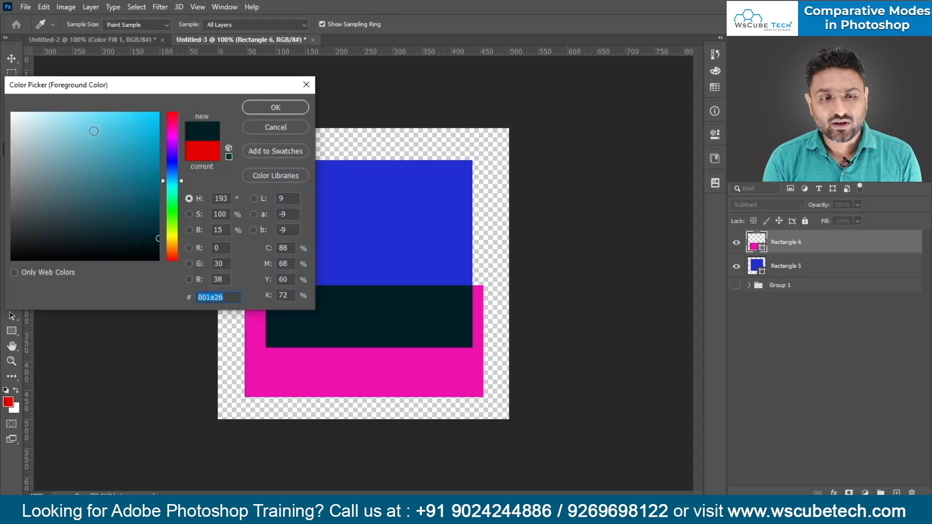
{"action": "left_click_drag", "start_coordinate": [119, 82], "coordinate": [101, 74]}
{"action": "left_click", "coordinate": [375, 373]}
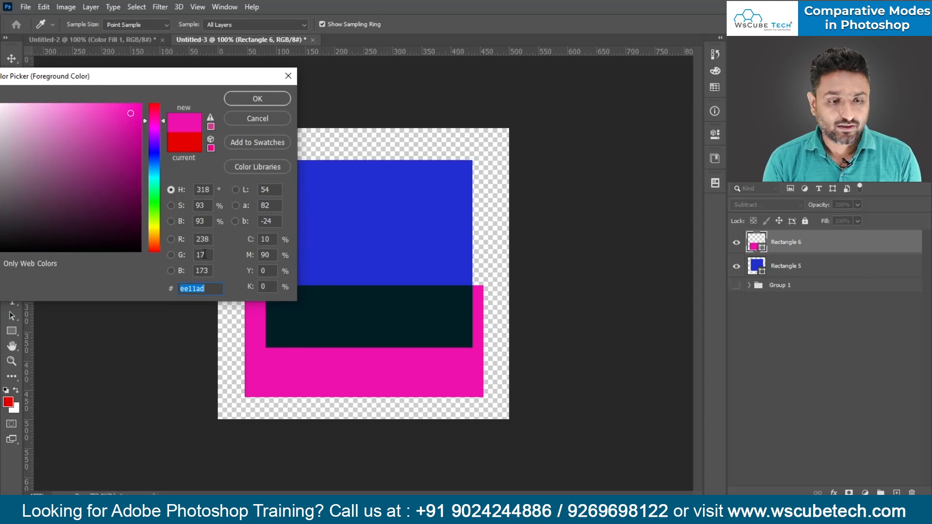
{"action": "left_click", "coordinate": [209, 240]}
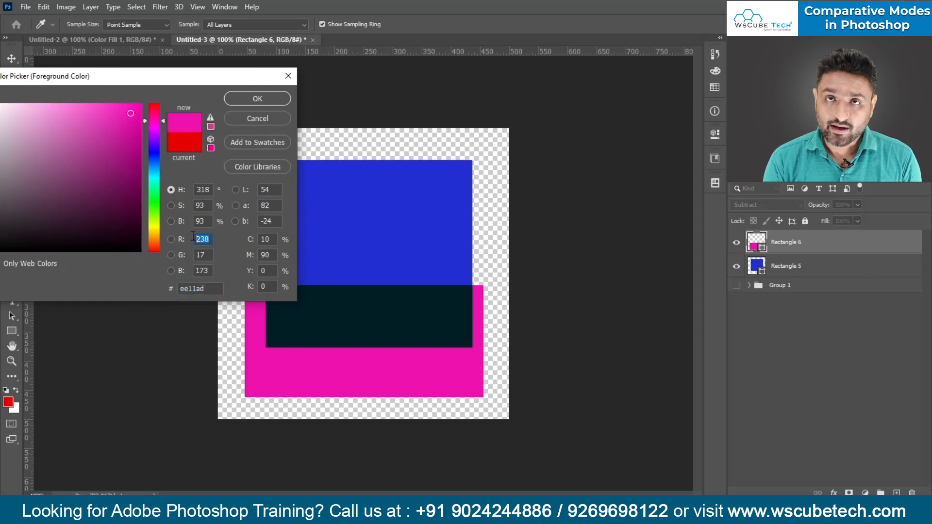
{"action": "left_click", "coordinate": [377, 227]}
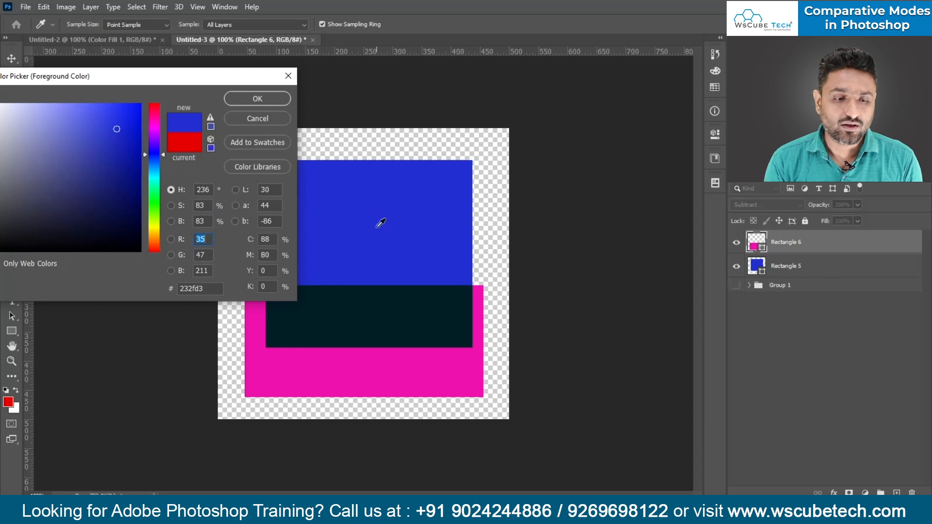
{"action": "left_click", "coordinate": [323, 372]}
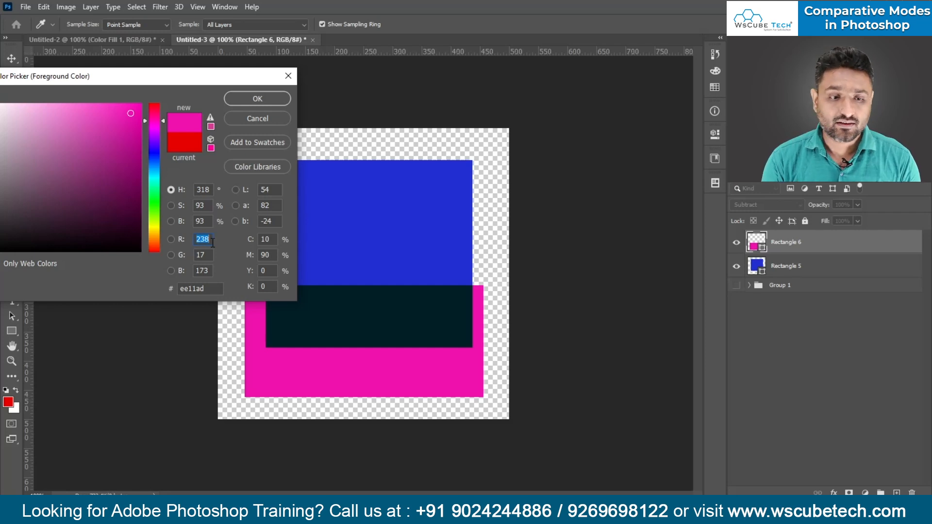
{"action": "left_click", "coordinate": [380, 217]}
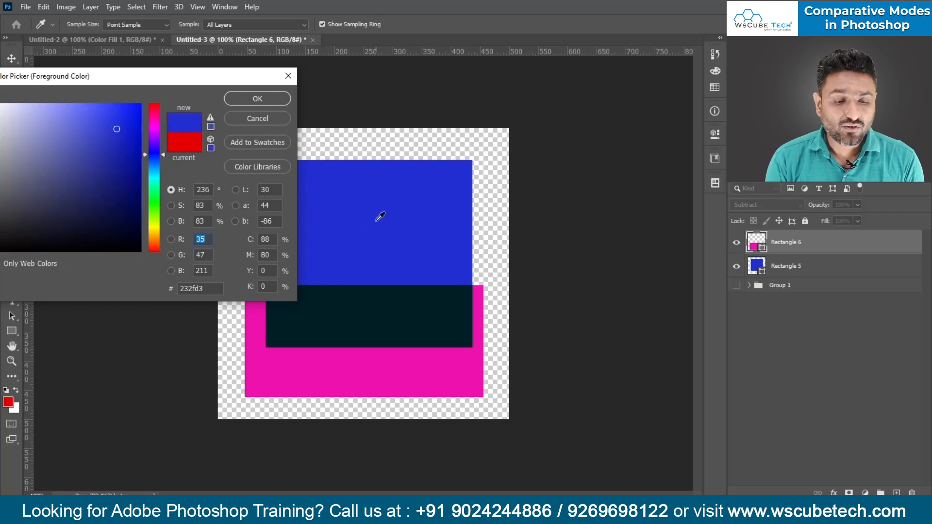
{"action": "left_click", "coordinate": [350, 369]}
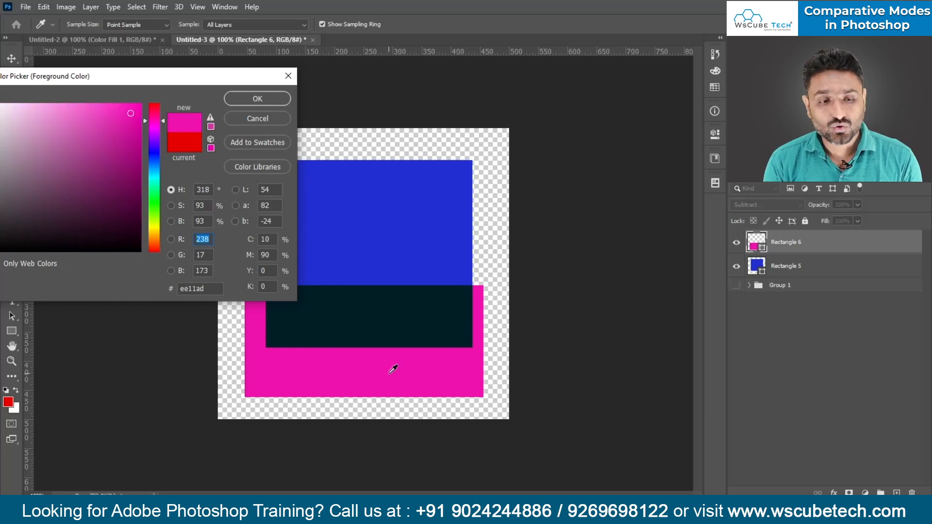
{"action": "left_click", "coordinate": [350, 317]}
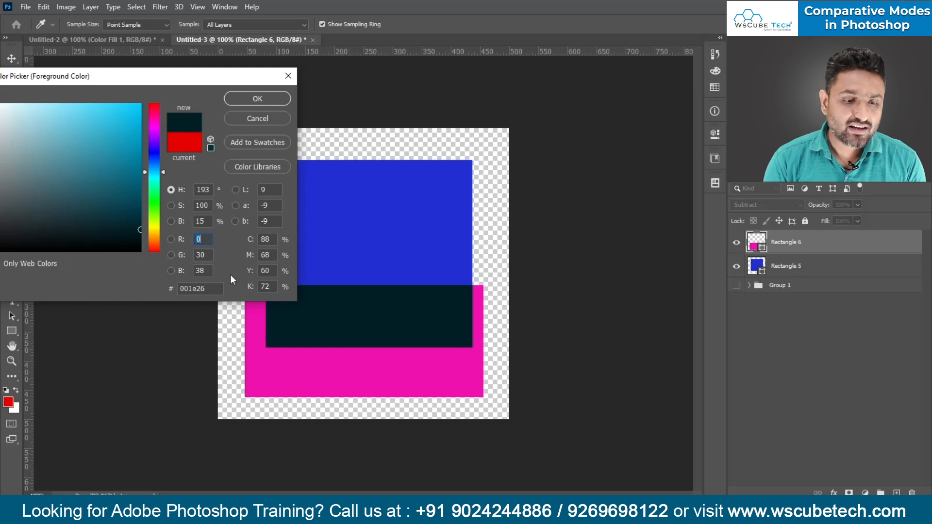
{"action": "left_click", "coordinate": [200, 239]}
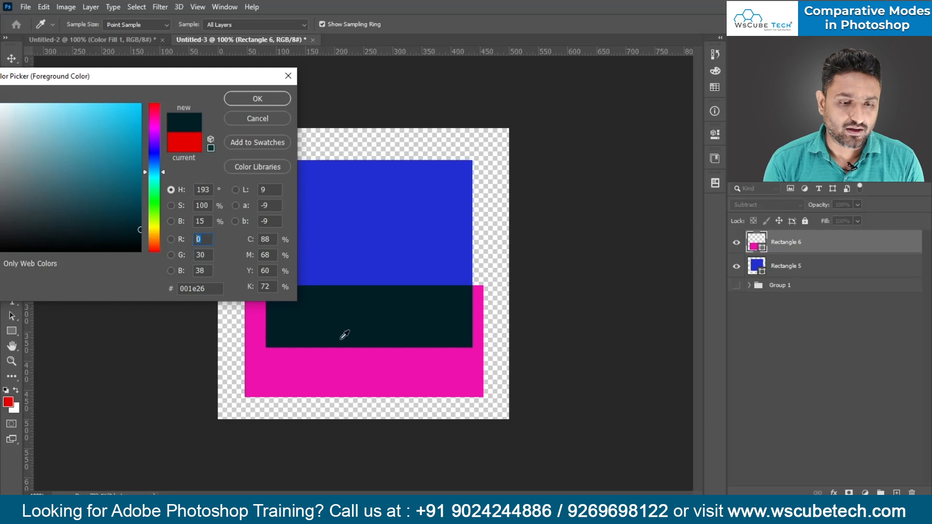
- Sample the blue, magenta and overlap areas to compare their G values
{"action": "left_click", "coordinate": [373, 208]}
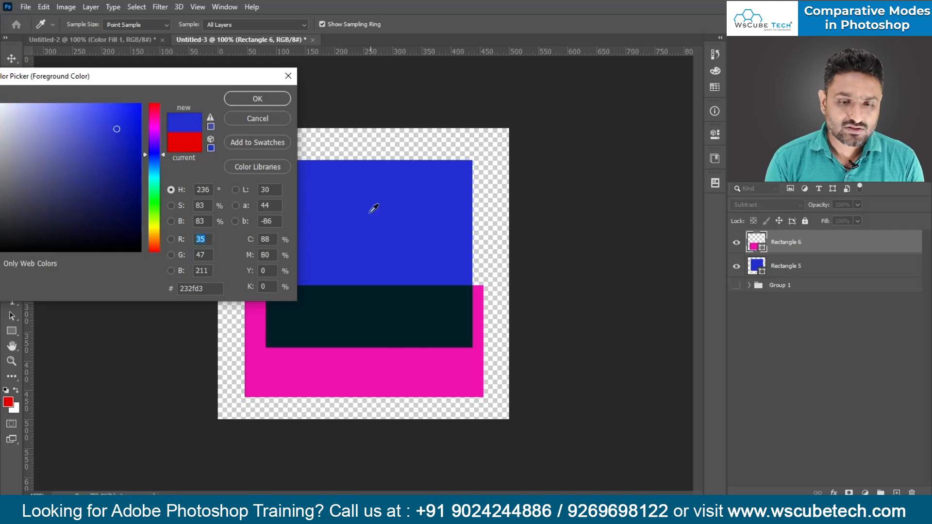
{"action": "left_click", "coordinate": [197, 255]}
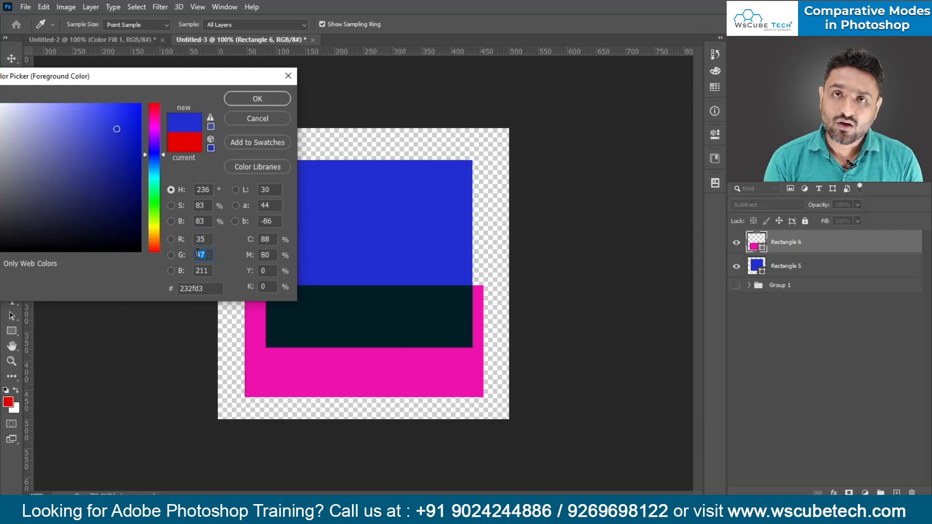
{"action": "left_click", "coordinate": [370, 388]}
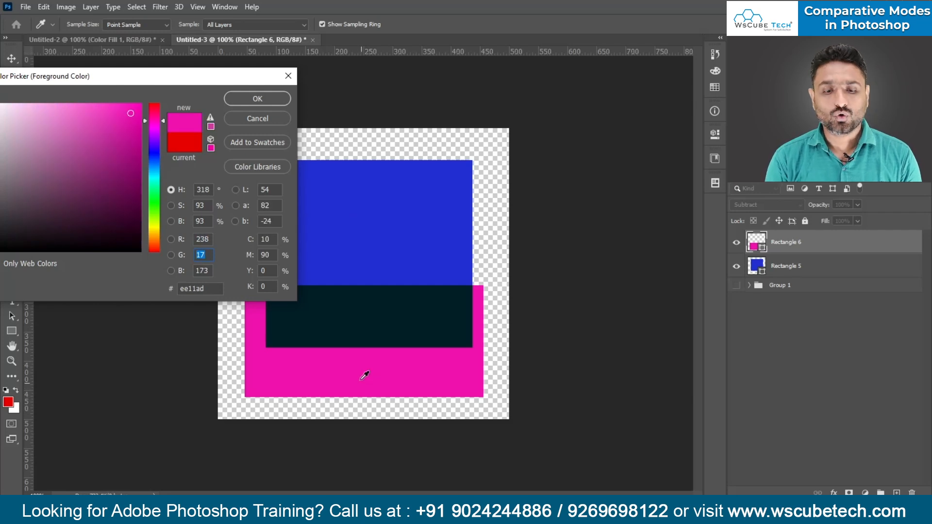
{"action": "left_click", "coordinate": [348, 325]}
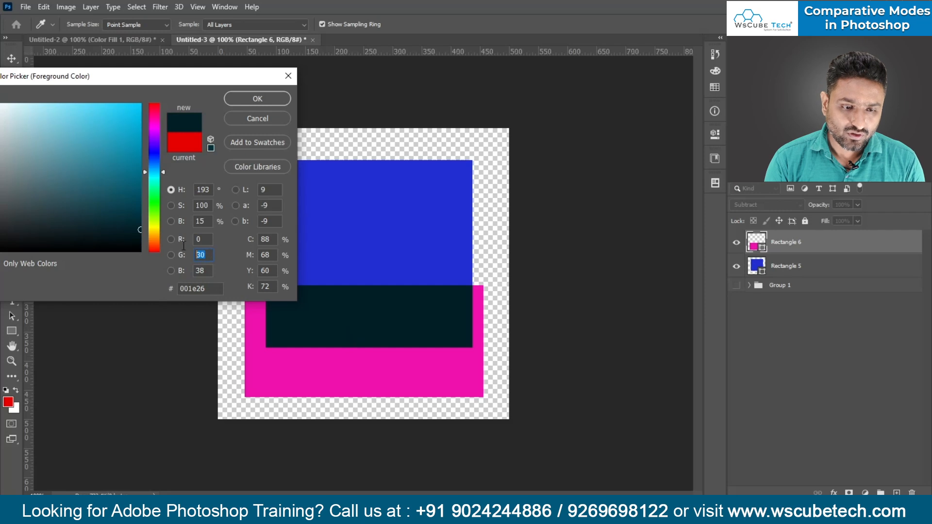
- Sample the blue, magenta and overlap areas to compare their B values
{"action": "left_click", "coordinate": [203, 271]}
{"action": "left_click", "coordinate": [408, 212]}
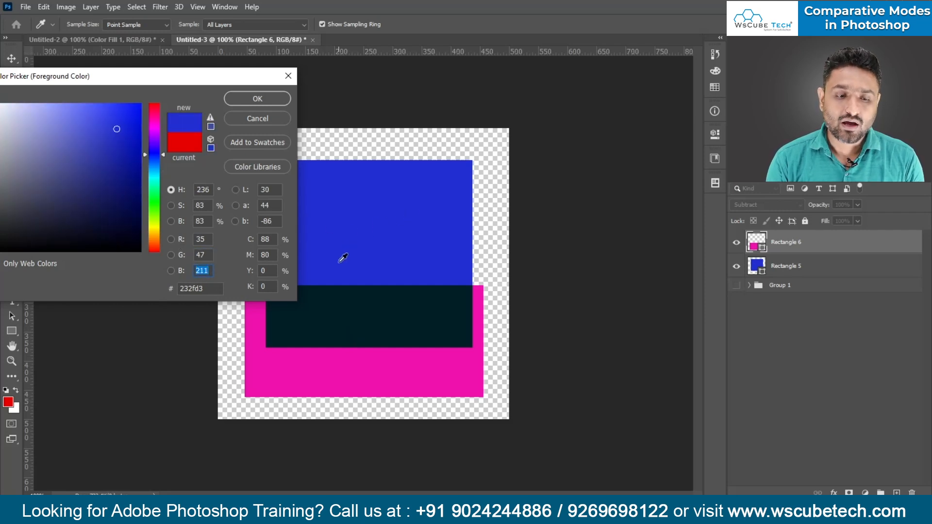
{"action": "left_click", "coordinate": [360, 361]}
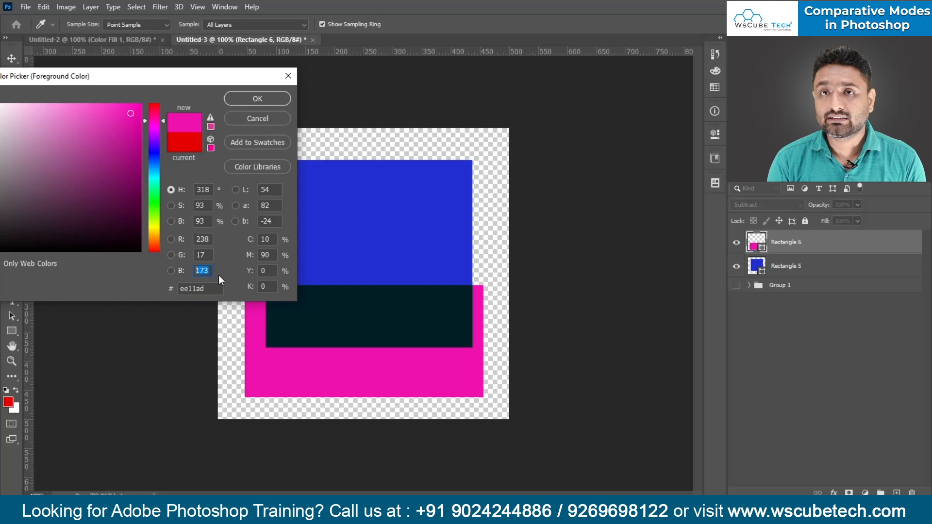
{"action": "left_click", "coordinate": [319, 300]}
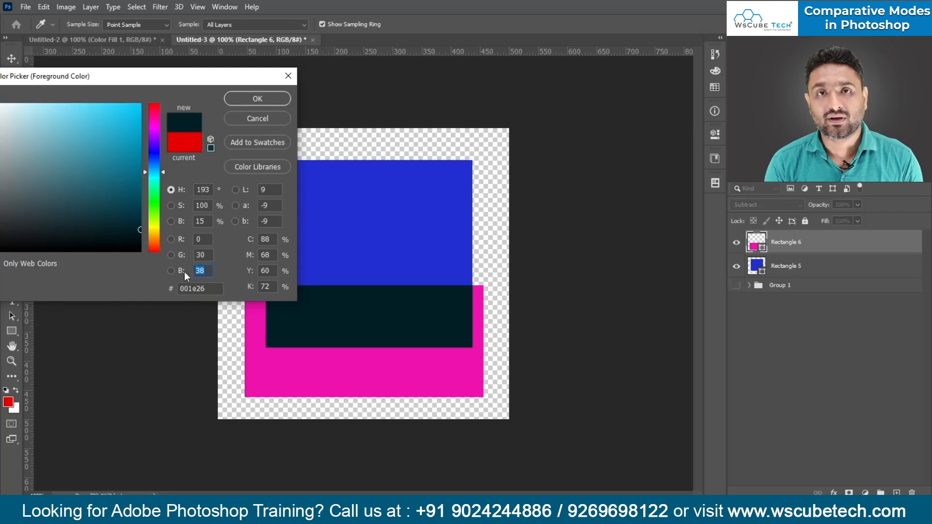
- Recheck the R values of the blue, magenta and overlap areas, and accept the overlap colour 001e26 as the foreground colour
{"action": "left_click", "coordinate": [203, 239]}
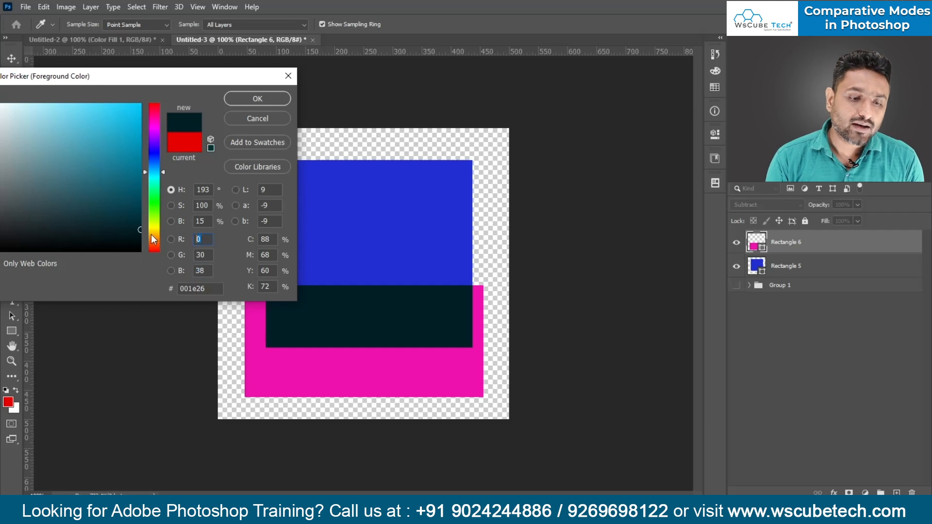
{"action": "left_click", "coordinate": [377, 214]}
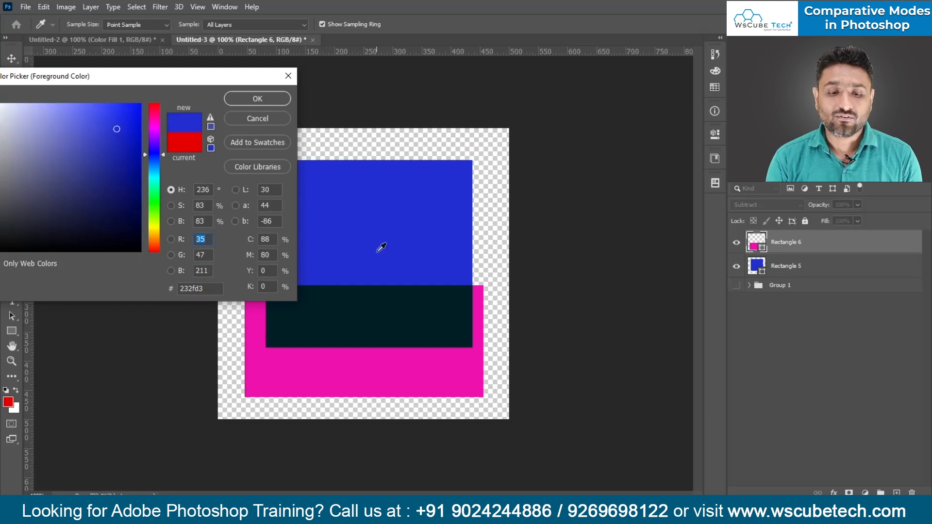
{"action": "left_click", "coordinate": [378, 362]}
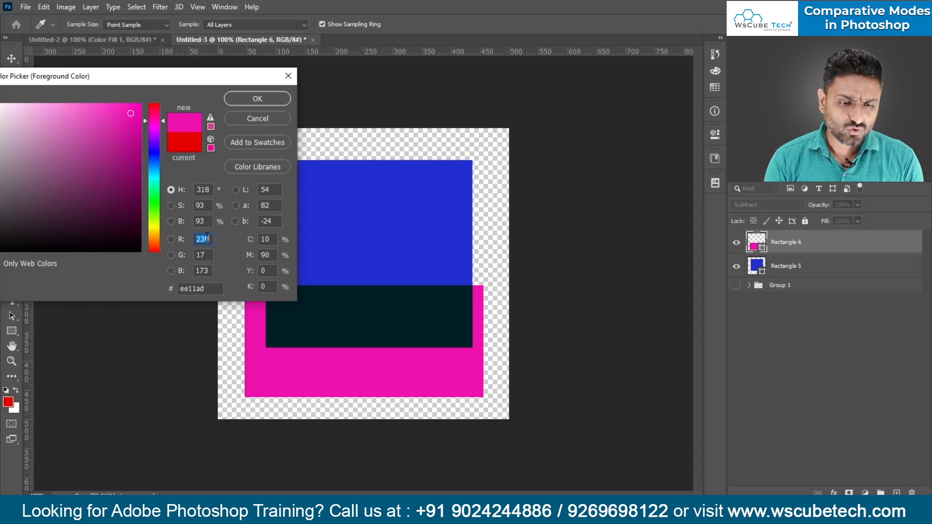
{"action": "left_click", "coordinate": [364, 310]}
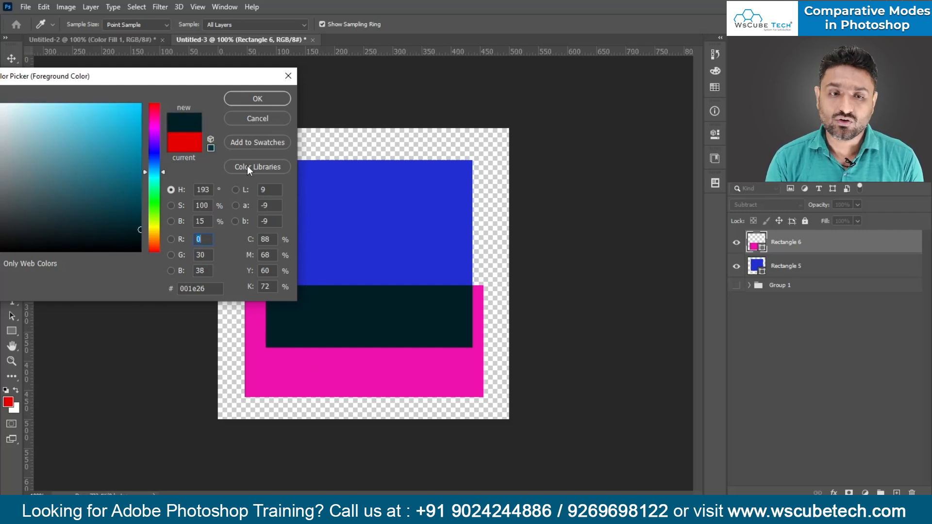
{"action": "left_click", "coordinate": [261, 102]}
- Set the magenta rectangle's blend mode to Difference and sample the overlap to examine its R value, leaving the foreground colour as it is
{"action": "left_click", "coordinate": [766, 204]}
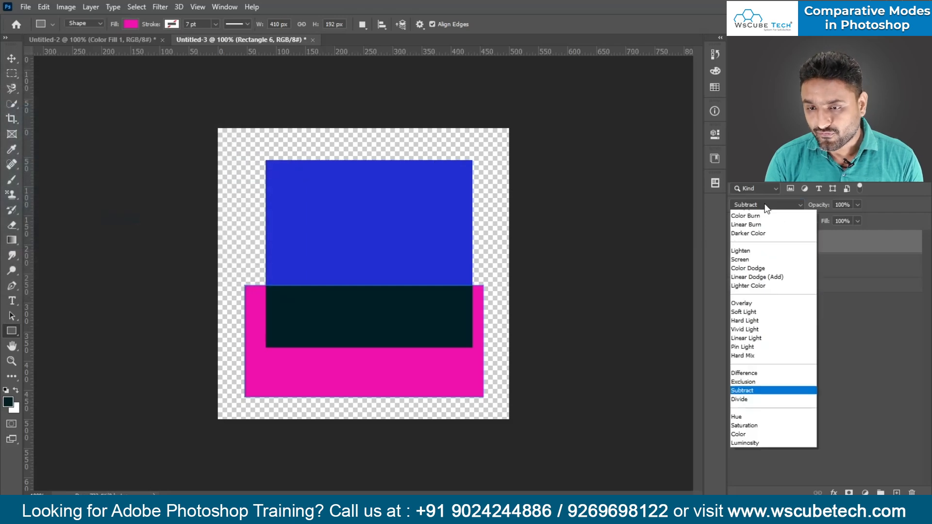
{"action": "left_click", "coordinate": [752, 416]}
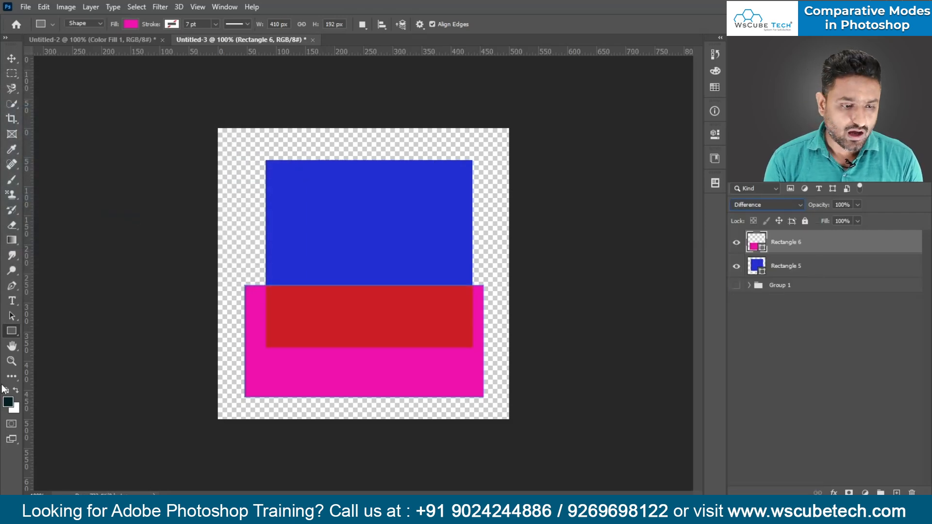
{"action": "left_click", "coordinate": [8, 402]}
{"action": "left_click", "coordinate": [387, 317]}
{"action": "left_click", "coordinate": [221, 239]}
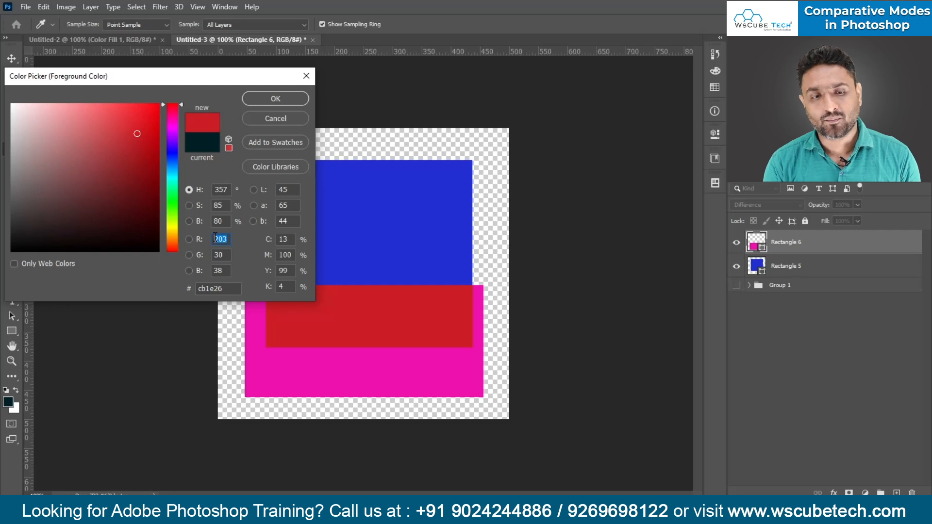
{"action": "left_click", "coordinate": [275, 118]}
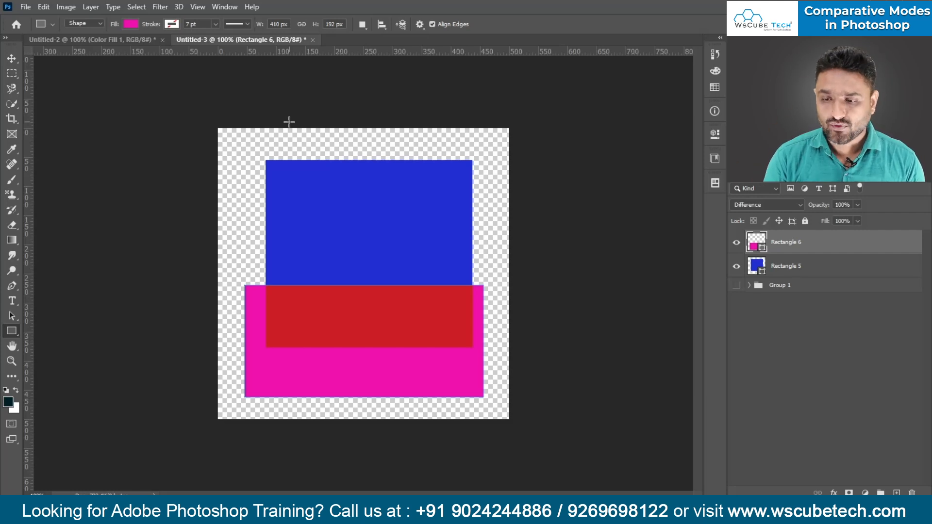
- Replace the blue and magenta rectangles with a single dark rectangle of about 270 by 236 px without a stroke
{"action": "left_click", "coordinate": [779, 267], "text": "shift"}
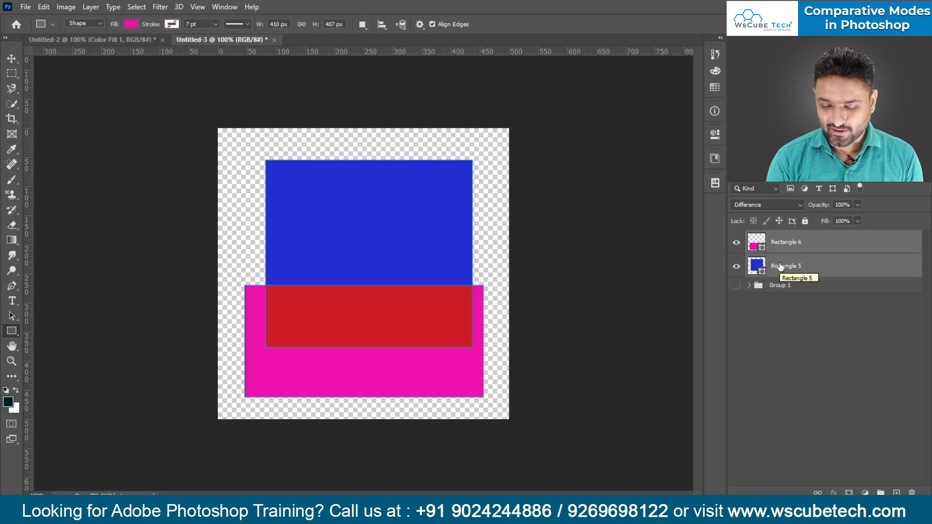
{"action": "key", "text": "Delete"}
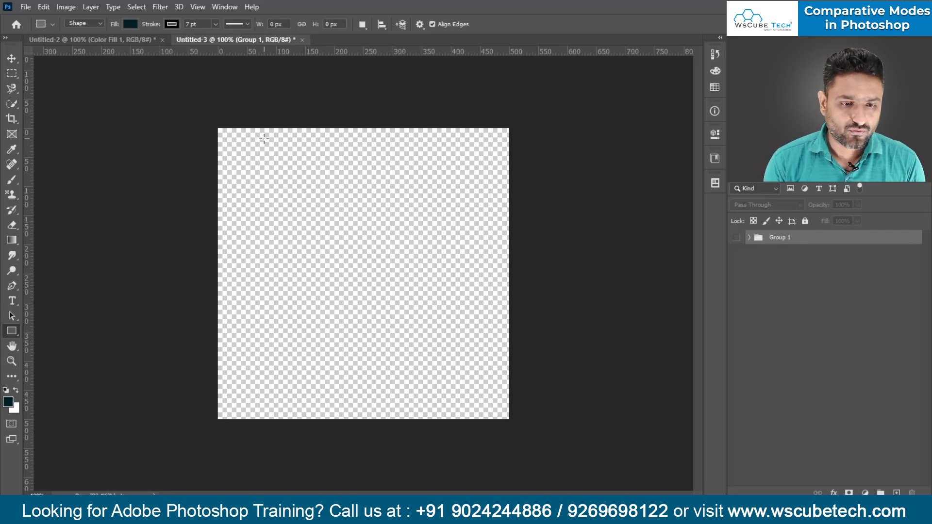
{"action": "left_click_drag", "start_coordinate": [233, 140], "coordinate": [389, 278]}
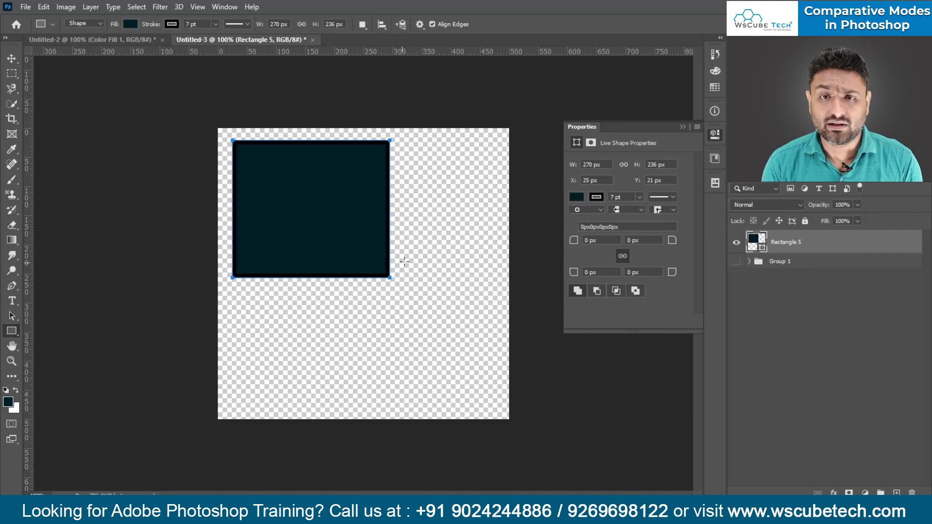
{"action": "left_click", "coordinate": [597, 197]}
{"action": "left_click", "coordinate": [583, 220]}
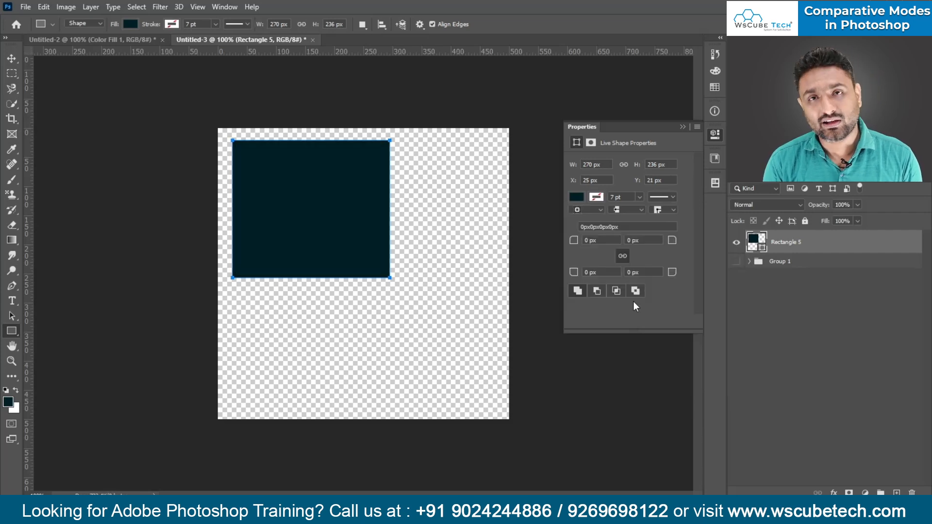
{"action": "left_click", "coordinate": [765, 204]}
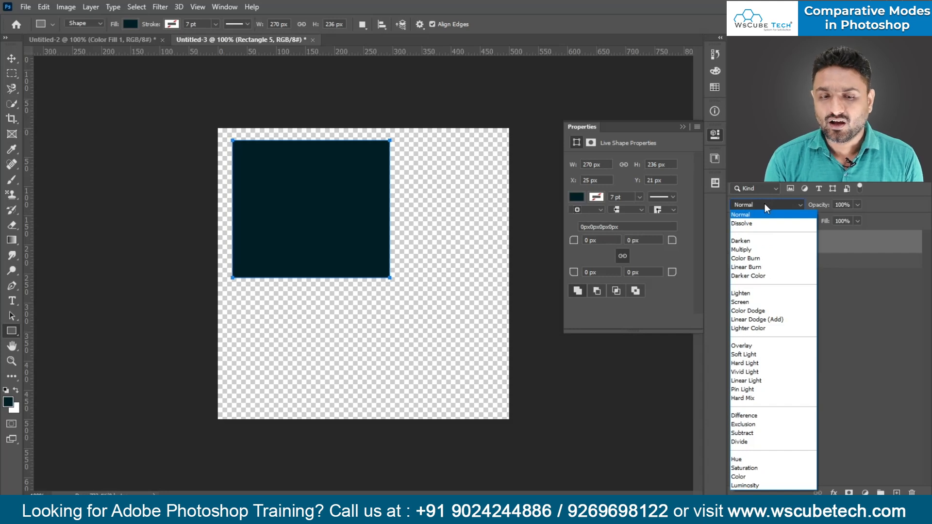
{"action": "left_click", "coordinate": [765, 203]}
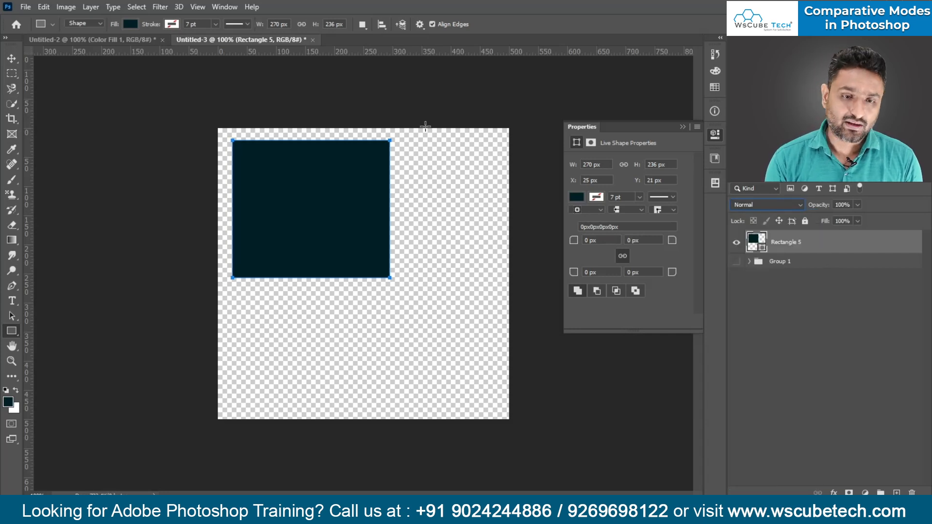
- Close Untitled-3 without saving and open graident-for-modes.jpg from the PSDs folder
{"action": "key", "text": "ctrl+w"}
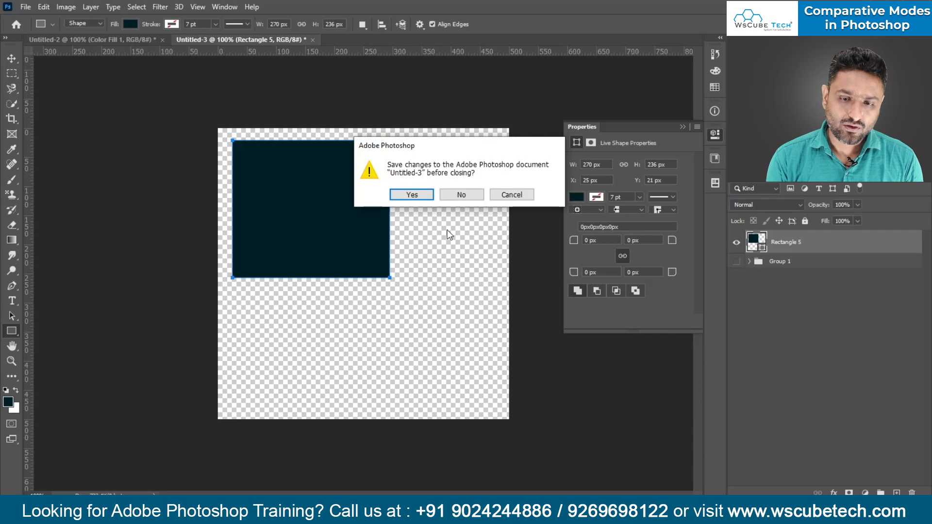
{"action": "left_click", "coordinate": [460, 195]}
{"action": "key", "text": "ctrl+o"}
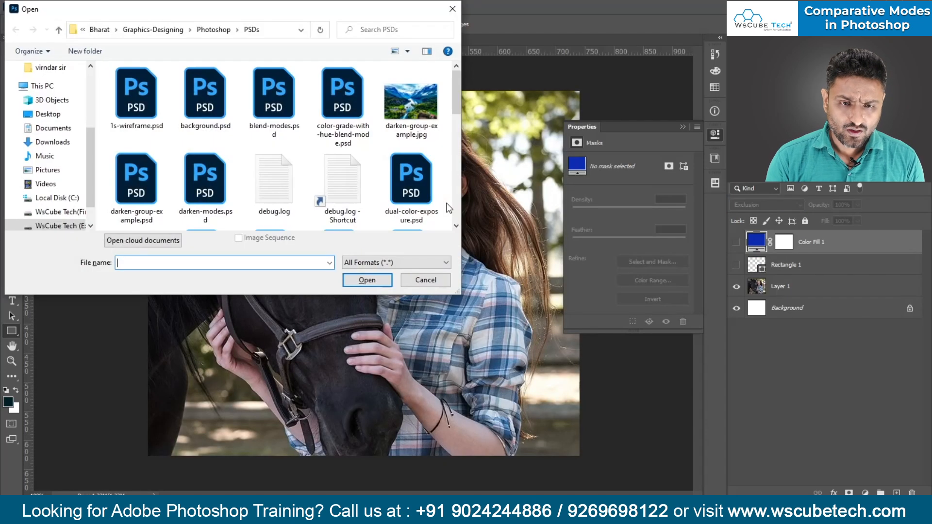
{"action": "left_click", "coordinate": [366, 188]}
{"action": "scroll", "coordinate": [375, 200], "scroll_direction": "down", "scroll_amount": 5}
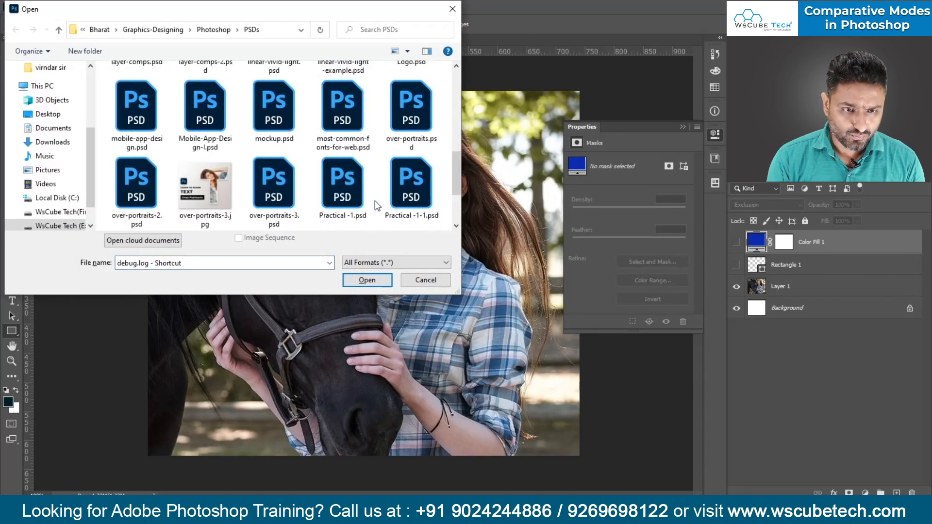
{"action": "scroll", "coordinate": [375, 200], "scroll_direction": "up", "scroll_amount": 5}
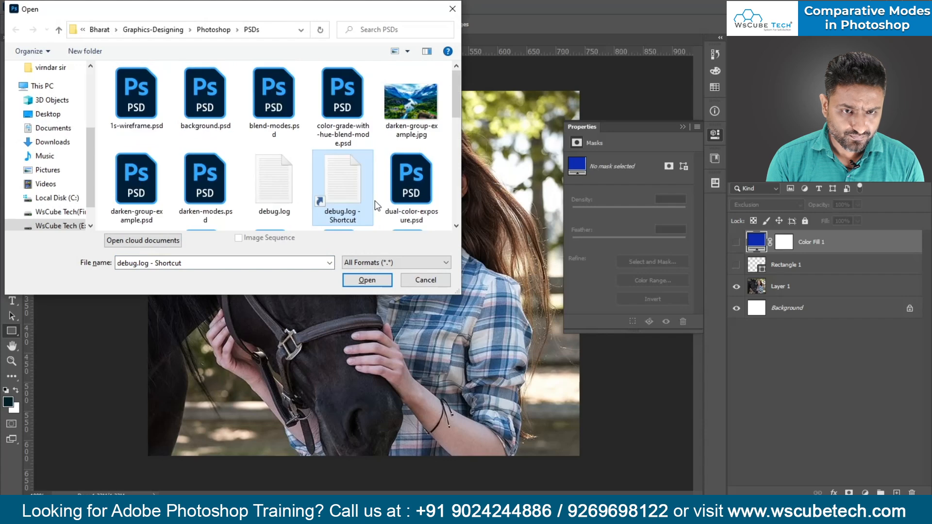
{"action": "left_click", "coordinate": [213, 30]}
{"action": "double_click", "coordinate": [189, 108]}
{"action": "scroll", "coordinate": [261, 133], "scroll_direction": "down", "scroll_amount": 3}
{"action": "scroll", "coordinate": [261, 133], "scroll_direction": "up", "scroll_amount": 3}
{"action": "left_click", "coordinate": [182, 30]}
{"action": "double_click", "coordinate": [275, 105]}
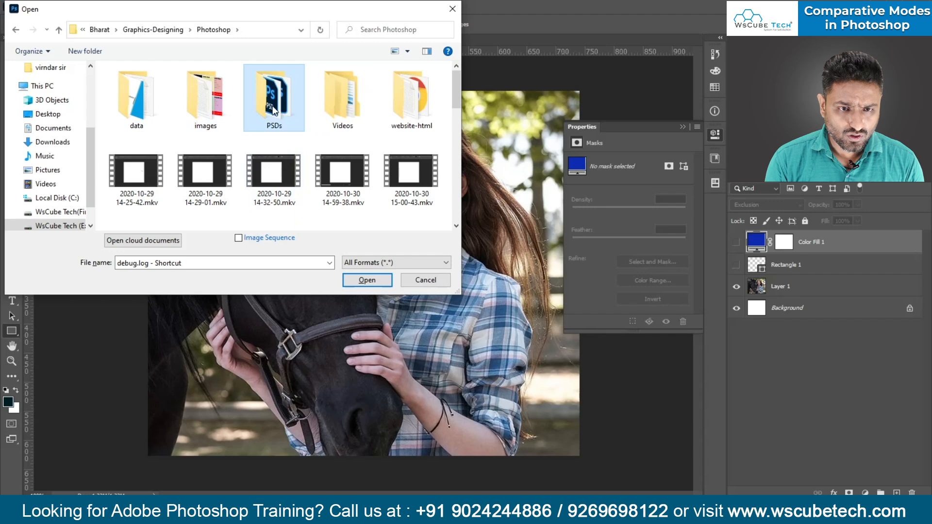
{"action": "scroll", "coordinate": [297, 137], "scroll_direction": "down", "scroll_amount": 5}
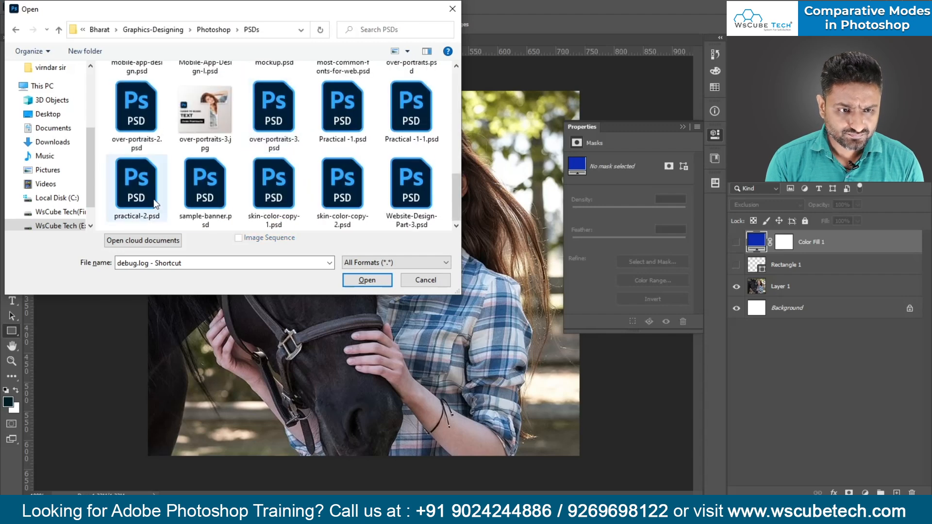
{"action": "left_click", "coordinate": [150, 178]}
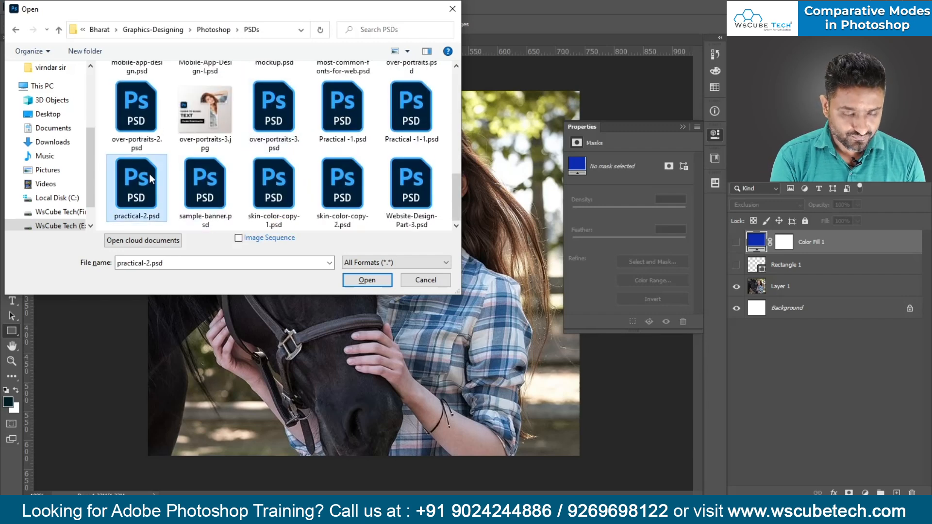
{"action": "key", "text": "g"}
{"action": "key", "text": "Return"}
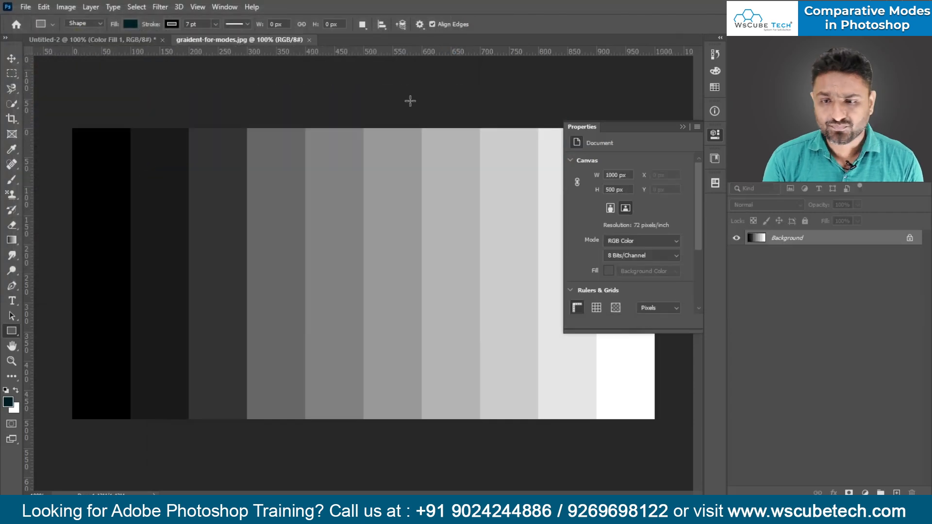
{"action": "left_click", "coordinate": [683, 125]}
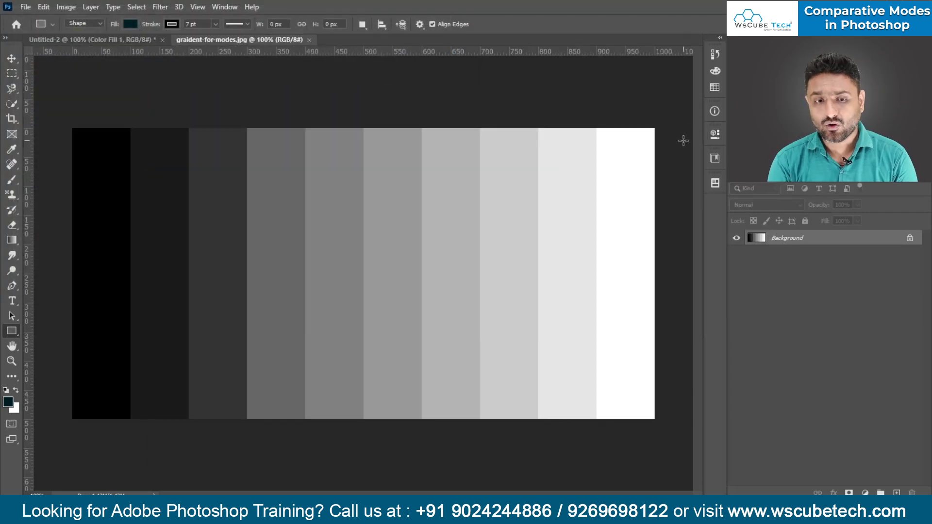
- Switch to the Brush tool at size 15, try to paint a 0 on the black band and undo the stroke
{"action": "key", "text": "t"}
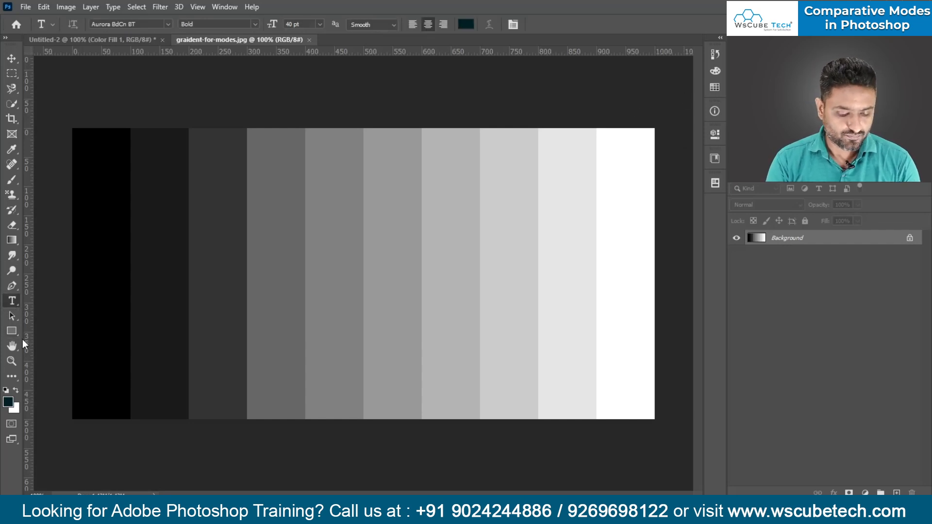
{"action": "key", "text": "b"}
{"action": "left_click", "coordinate": [84, 25]}
{"action": "type", "text": "15"}
{"action": "key", "text": "Return"}
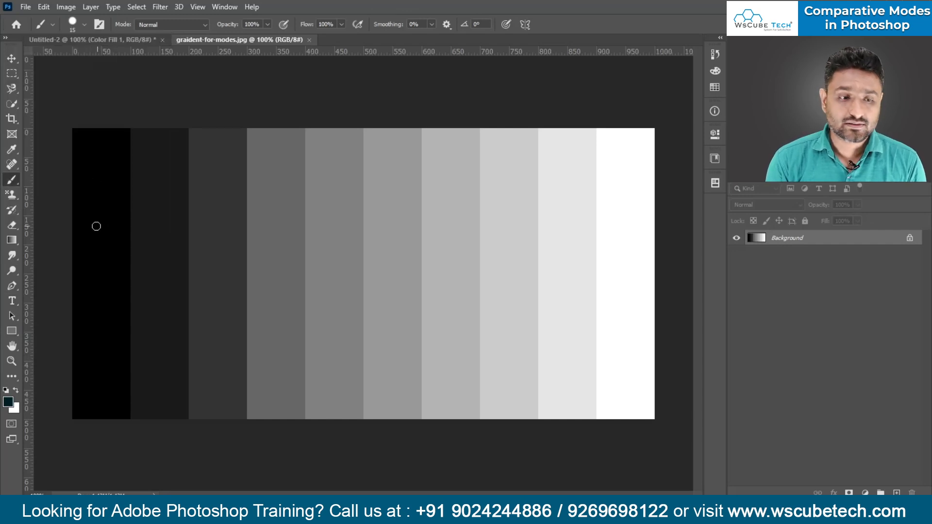
{"action": "mouse_move", "coordinate": [107, 210]}
{"action": "left_mouse_down"}
{"action": "mouse_move", "coordinate": [90, 240]}
{"action": "mouse_move", "coordinate": [104, 248]}
{"action": "mouse_move", "coordinate": [109, 217]}
{"action": "left_mouse_up"}
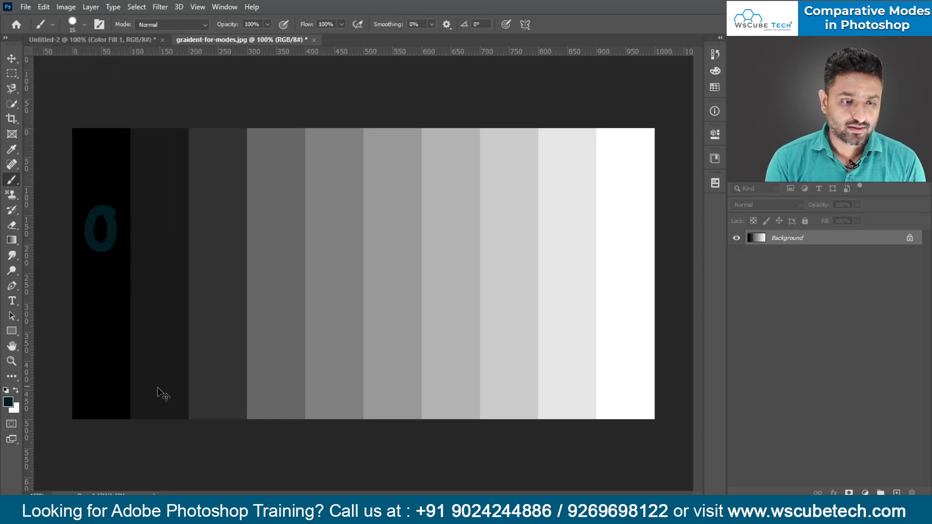
{"action": "key", "text": "ctrl+z"}
- Set the foreground colour to white and paint a 0 on the black band
{"action": "left_click", "coordinate": [10, 403]}
{"action": "left_click_drag", "start_coordinate": [92, 127], "coordinate": [10, 88]}
{"action": "left_click", "coordinate": [264, 98]}
{"action": "mouse_move", "coordinate": [115, 199]}
{"action": "left_mouse_down"}
{"action": "mouse_move", "coordinate": [93, 216]}
{"action": "mouse_move", "coordinate": [100, 249]}
{"action": "mouse_move", "coordinate": [115, 215]}
{"action": "left_mouse_up"}
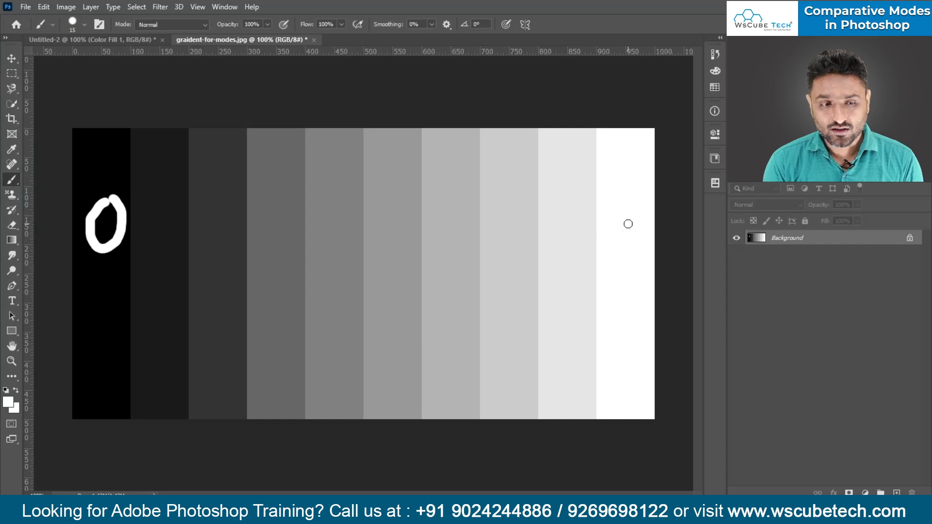
- Set the foreground colour to black and paint a 1 on the white band
{"action": "left_click", "coordinate": [10, 403]}
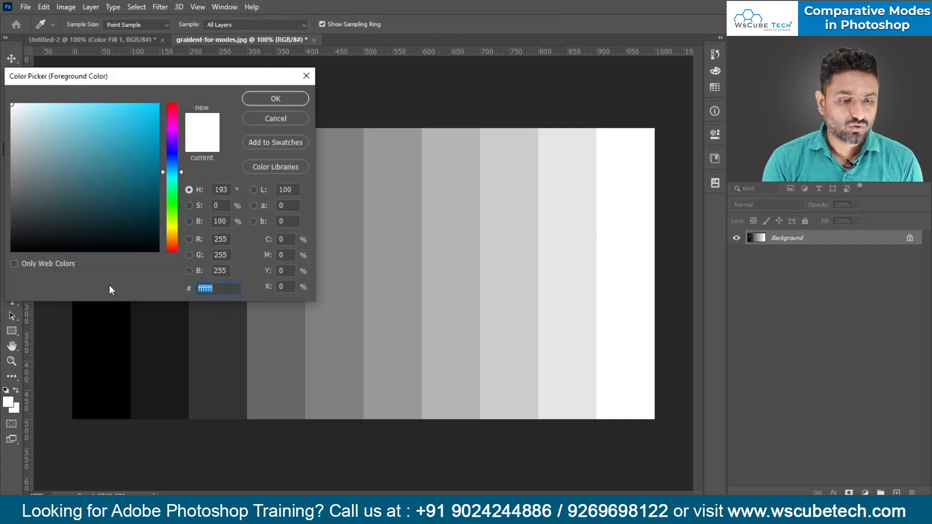
{"action": "left_click", "coordinate": [158, 251]}
{"action": "left_click", "coordinate": [288, 99]}
{"action": "mouse_move", "coordinate": [602, 201]}
{"action": "left_mouse_down"}
{"action": "mouse_move", "coordinate": [615, 181]}
{"action": "mouse_move", "coordinate": [617, 239]}
{"action": "mouse_move", "coordinate": [606, 245]}
{"action": "mouse_move", "coordinate": [627, 247]}
{"action": "left_mouse_up"}
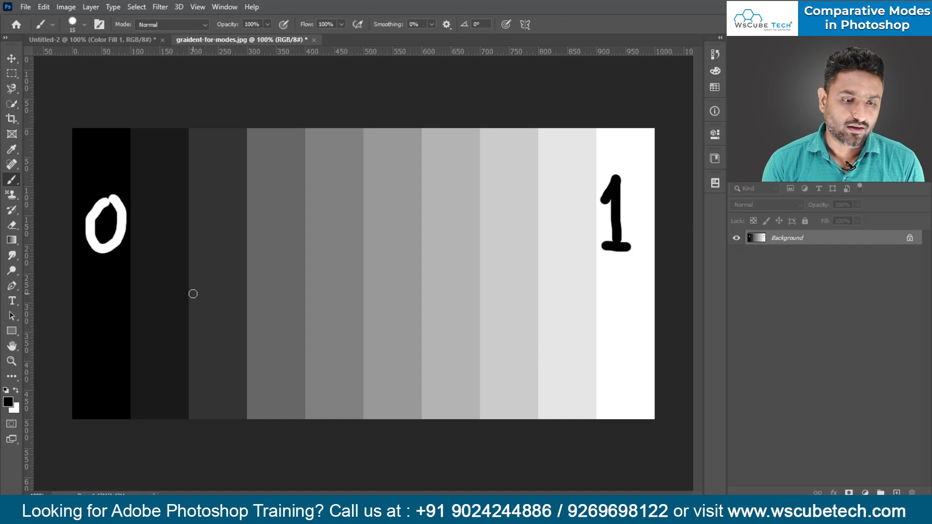
- Handwrite the formula V/0 = ∞ in black across the upper part of the grey bands
{"action": "mouse_move", "coordinate": [294, 172]}
{"action": "left_mouse_down"}
{"action": "mouse_move", "coordinate": [287, 208]}
{"action": "mouse_move", "coordinate": [316, 185]}
{"action": "left_mouse_up"}
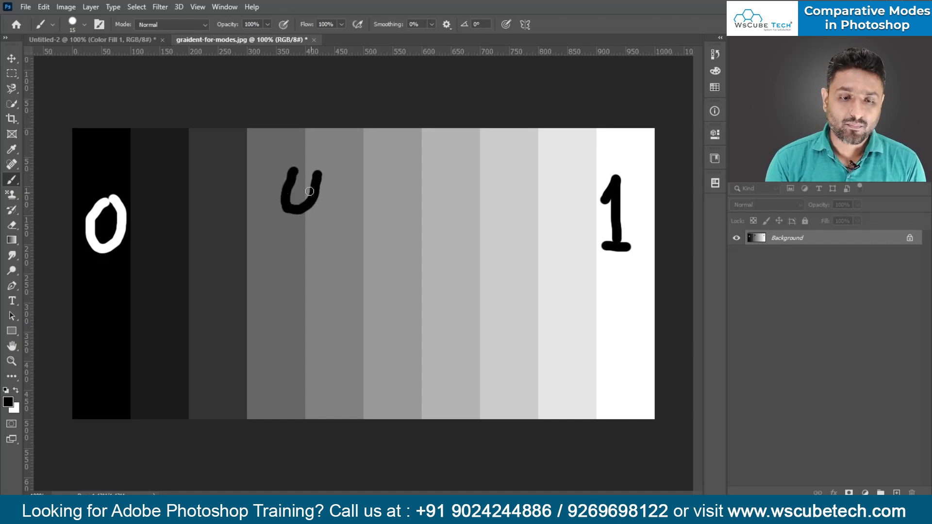
{"action": "key", "text": "ctrl+z"}
{"action": "mouse_move", "coordinate": [248, 181]}
{"action": "left_mouse_down"}
{"action": "mouse_move", "coordinate": [274, 238]}
{"action": "mouse_move", "coordinate": [333, 166]}
{"action": "mouse_move", "coordinate": [378, 156]}
{"action": "mouse_move", "coordinate": [309, 258]}
{"action": "left_mouse_up"}
{"action": "mouse_move", "coordinate": [377, 204]}
{"action": "left_mouse_down"}
{"action": "mouse_move", "coordinate": [458, 216]}
{"action": "mouse_move", "coordinate": [463, 228]}
{"action": "mouse_move", "coordinate": [501, 221]}
{"action": "mouse_move", "coordinate": [494, 207]}
{"action": "left_mouse_up"}
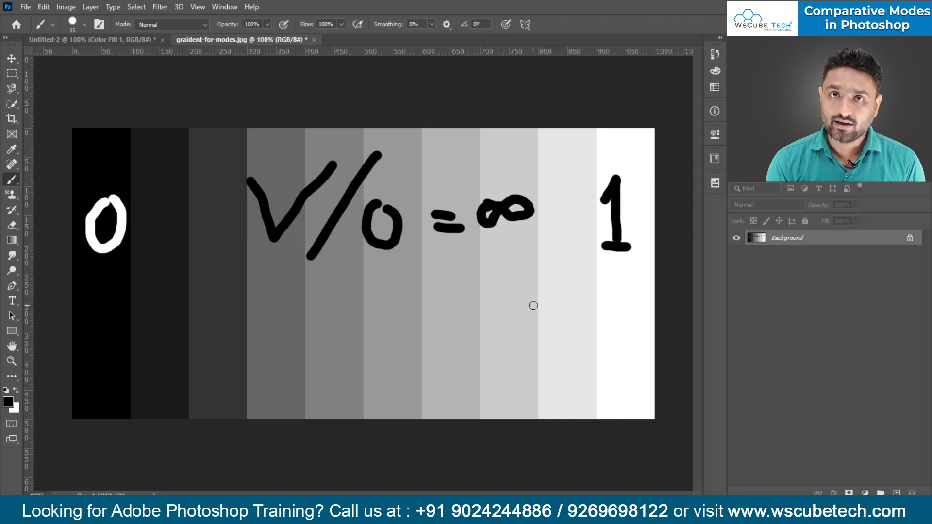
- Handwrite the formula V/1 = V in black below the V/0 formula
{"action": "mouse_move", "coordinate": [250, 324]}
{"action": "left_mouse_down"}
{"action": "mouse_move", "coordinate": [287, 387]}
{"action": "mouse_move", "coordinate": [311, 330]}
{"action": "left_mouse_up"}
{"action": "left_click_drag", "start_coordinate": [361, 301], "coordinate": [299, 398]}
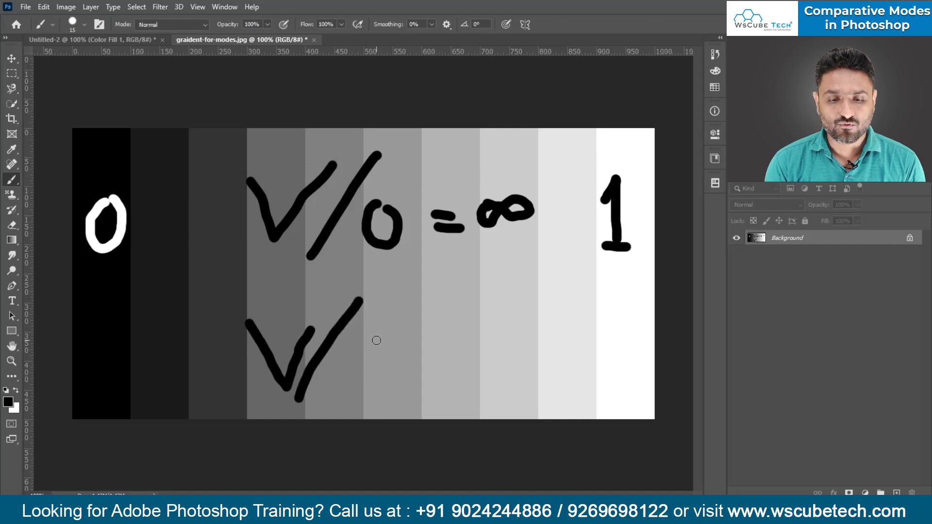
{"action": "left_click_drag", "start_coordinate": [376, 341], "coordinate": [376, 375]}
{"action": "left_click_drag", "start_coordinate": [444, 329], "coordinate": [471, 350]}
{"action": "mouse_move", "coordinate": [501, 321]}
{"action": "left_mouse_down"}
{"action": "mouse_move", "coordinate": [525, 355]}
{"action": "mouse_move", "coordinate": [559, 300]}
{"action": "left_mouse_up"}
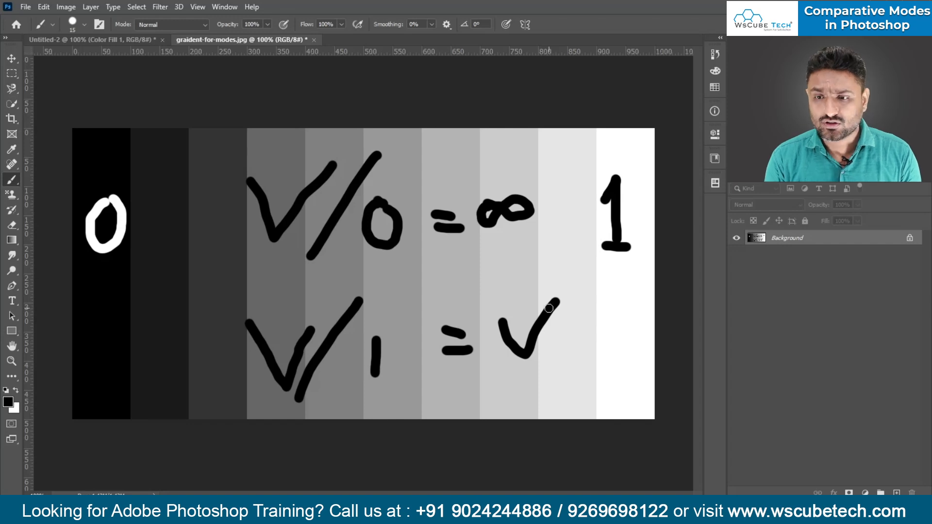
- Check the horse portrait document, return to the gradient, try adding a "wh" note near the infinity sign and undo those strokes
{"action": "left_click", "coordinate": [109, 39]}
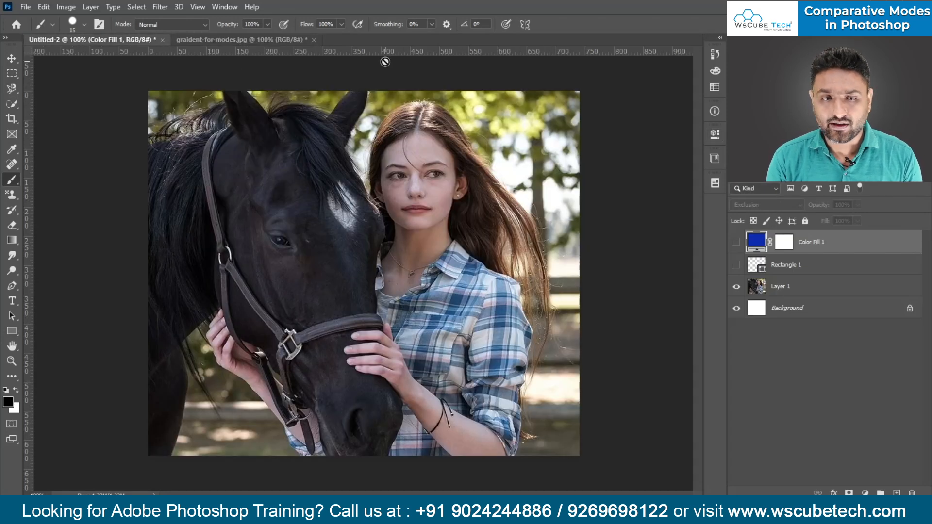
{"action": "left_click", "coordinate": [277, 41]}
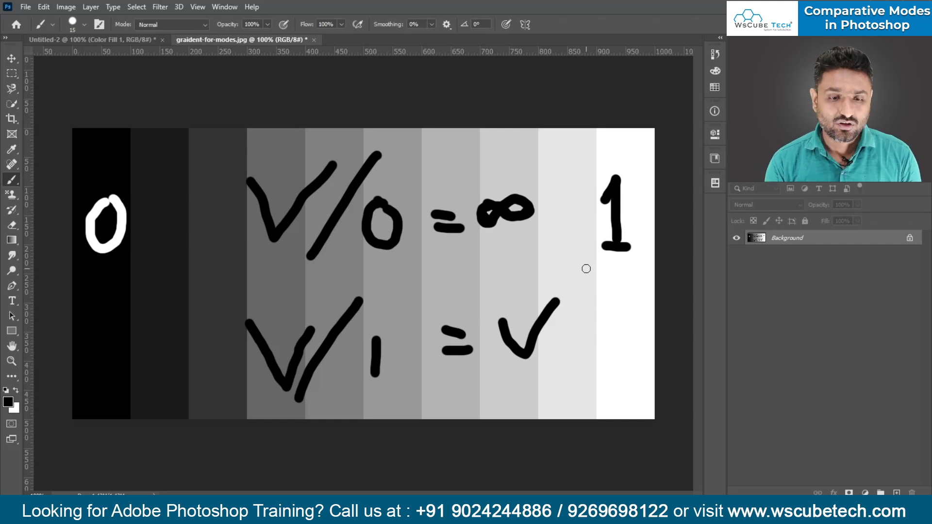
{"action": "left_click_drag", "start_coordinate": [508, 190], "coordinate": [528, 171]}
{"action": "mouse_move", "coordinate": [555, 143]}
{"action": "left_mouse_down"}
{"action": "mouse_move", "coordinate": [573, 160]}
{"action": "mouse_move", "coordinate": [588, 142]}
{"action": "mouse_move", "coordinate": [616, 155]}
{"action": "left_mouse_up"}
{"action": "mouse_move", "coordinate": [565, 191]}
{"action": "left_mouse_down"}
{"action": "mouse_move", "coordinate": [676, 125]}
{"action": "mouse_move", "coordinate": [555, 170]}
{"action": "left_mouse_up"}
{"action": "key", "text": "ctrl+z"}
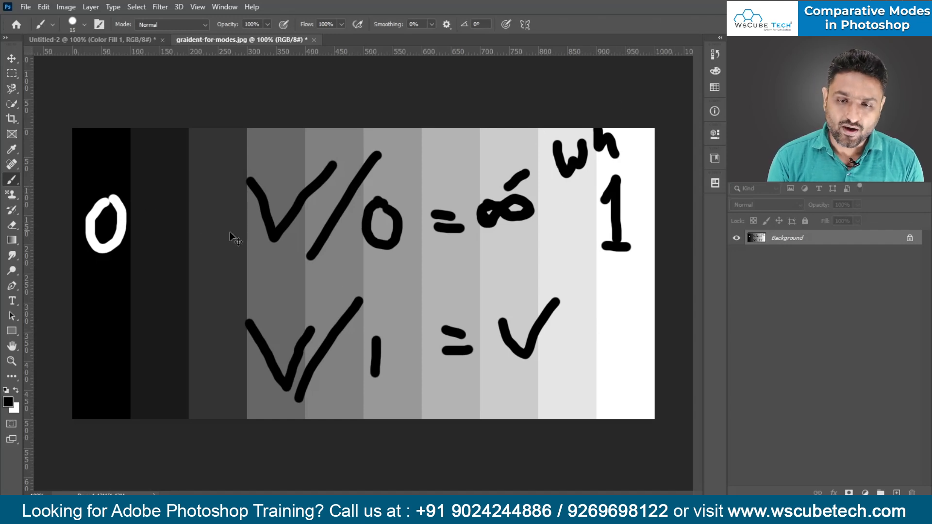
{"action": "key", "text": "ctrl+z"}
{"action": "key", "text": "ctrl+z"}
{"action": "key", "text": "ctrl+z"}
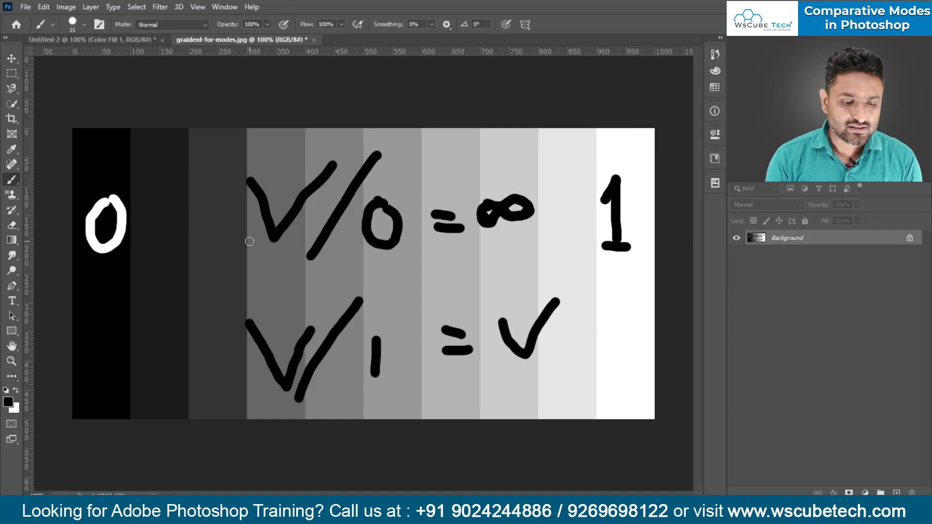
- Review the horse portrait and gradient documents, and open darken-group-example.jpg
{"action": "left_click", "coordinate": [127, 39]}
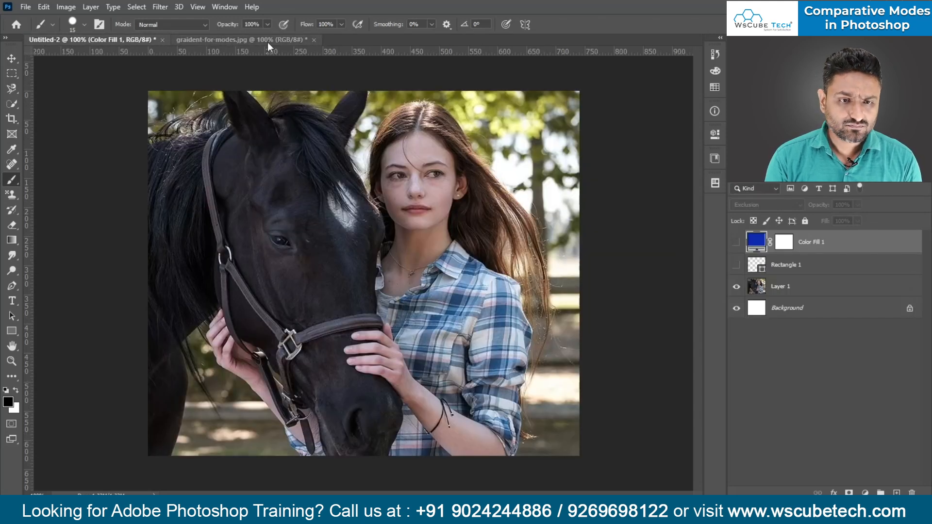
{"action": "left_click", "coordinate": [205, 39]}
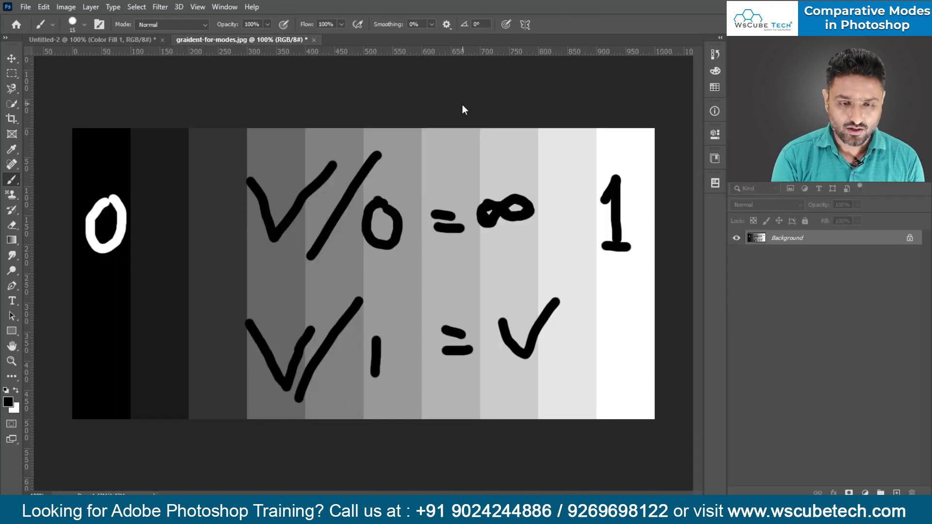
{"action": "key", "text": "ctrl+o"}
{"action": "double_click", "coordinate": [411, 102]}
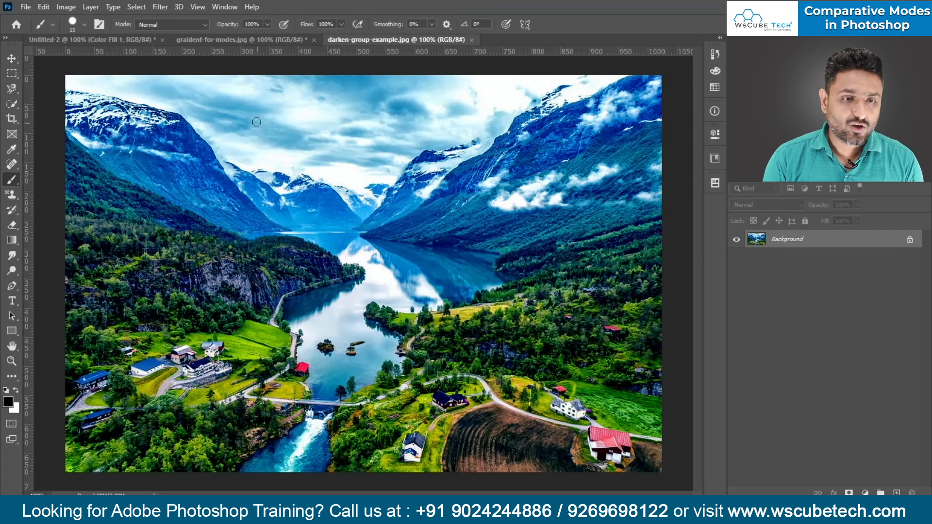
- Return to the gradient document, try unlocking its background and moving it to the landscape document, and undo the attempt
{"action": "left_click", "coordinate": [236, 40]}
{"action": "key", "text": "v"}
{"action": "left_click_drag", "start_coordinate": [316, 261], "coordinate": [335, 215]}
{"action": "key", "text": "Escape"}
{"action": "left_click", "coordinate": [910, 237]}
{"action": "left_click_drag", "start_coordinate": [229, 276], "coordinate": [374, 19]}
{"action": "key", "text": "ctrl+z"}
{"action": "key", "text": "ctrl+z"}
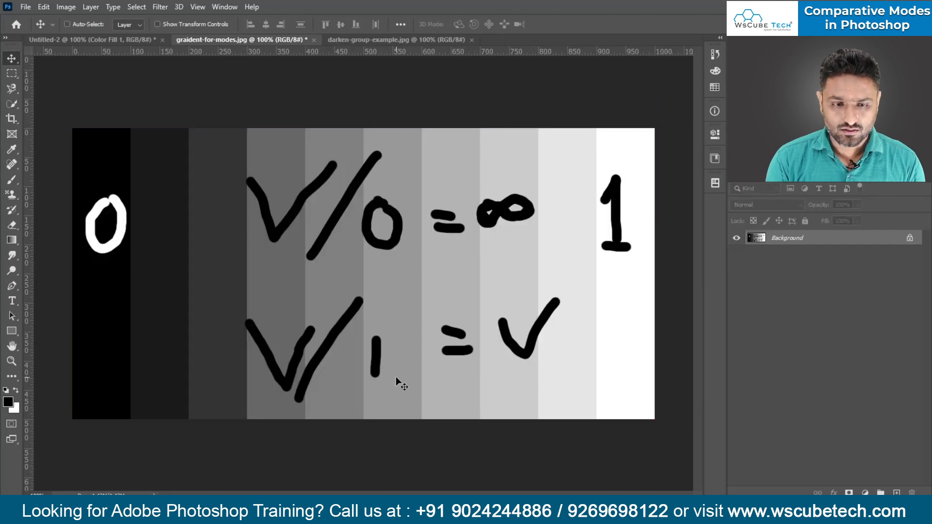
- Undo all the handwritten brush strokes on the gradient image to restore its plain grey bands
{"action": "key", "text": "ctrl+z"}
{"action": "key", "text": "ctrl+z"}
{"action": "key", "text": "ctrl+z"}
{"action": "key", "text": "ctrl+z"}
{"action": "key", "text": "ctrl+z"}
{"action": "key", "text": "ctrl+z"}
{"action": "key", "text": "ctrl+z"}
{"action": "key", "text": "ctrl+z"}
{"action": "key", "text": "ctrl+z"}
{"action": "key", "text": "ctrl+z"}
{"action": "key", "text": "ctrl+z"}
{"action": "key", "text": "ctrl+z"}
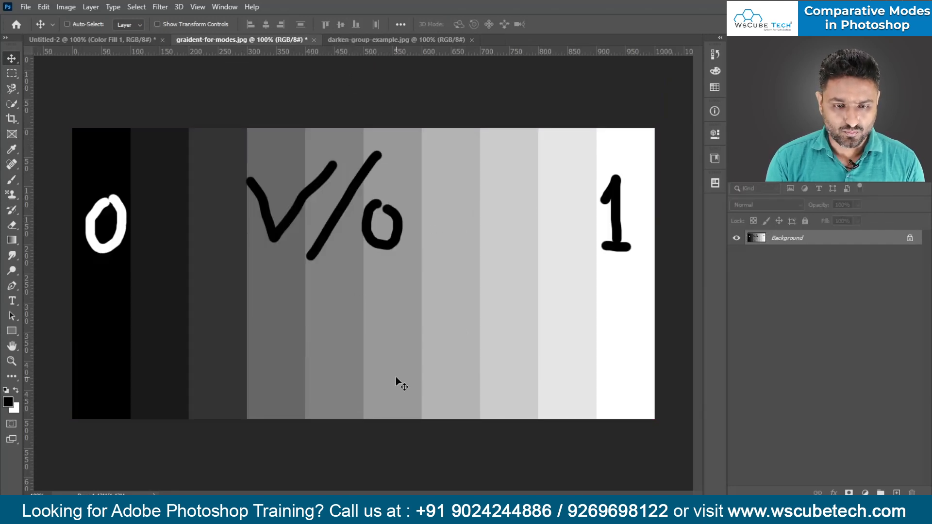
{"action": "key", "text": "ctrl+z"}
{"action": "key", "text": "ctrl+z"}
- Convert the gradient's background to a normal layer, copy it into darken-group-example.jpg and position it over the landscape
{"action": "mouse_move", "coordinate": [319, 325]}
{"action": "left_mouse_down"}
{"action": "mouse_move", "coordinate": [381, 213]}
{"action": "mouse_move", "coordinate": [400, 131]}
{"action": "left_mouse_up"}
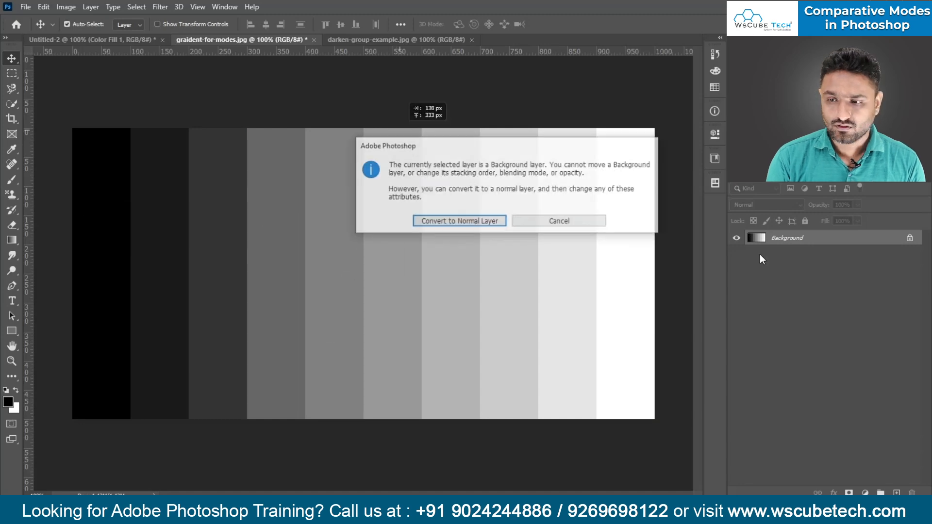
{"action": "key", "text": "Return"}
{"action": "left_click_drag", "start_coordinate": [316, 377], "coordinate": [380, 45]}
{"action": "left_click_drag", "start_coordinate": [356, 235], "coordinate": [357, 235]}
{"action": "left_click_drag", "start_coordinate": [430, 310], "coordinate": [441, 338]}
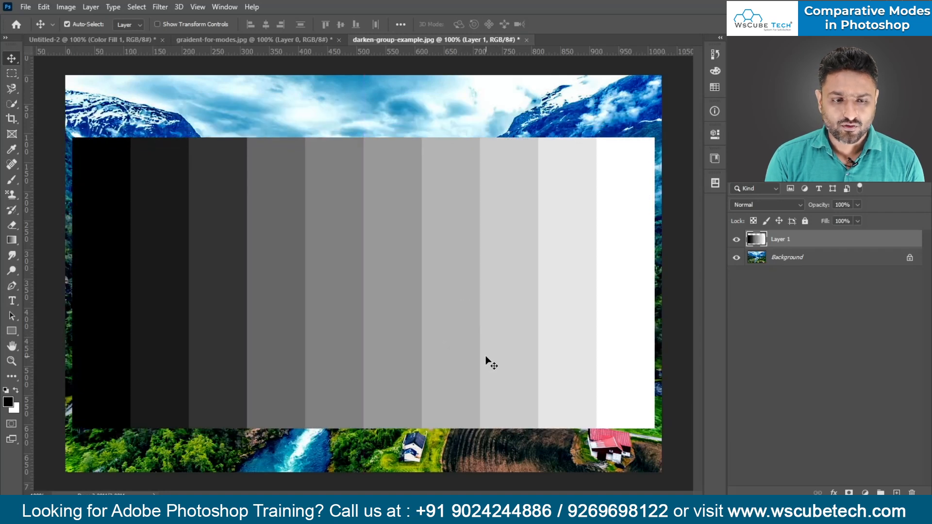
- Move the gradient layer up to Y 327 px in Free Transform and set its blend mode to Divide
{"action": "right_click", "coordinate": [402, 316]}
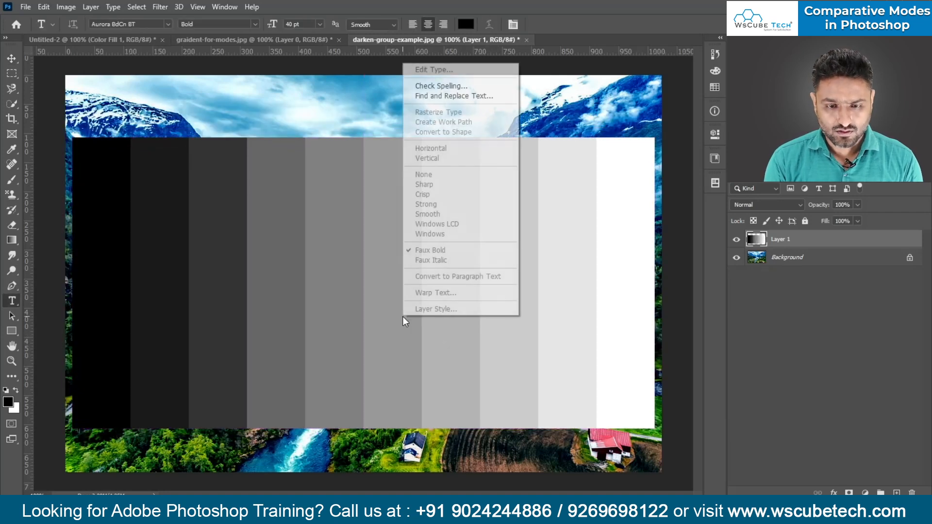
{"action": "key", "text": "ctrl+t"}
{"action": "right_click", "coordinate": [369, 256]}
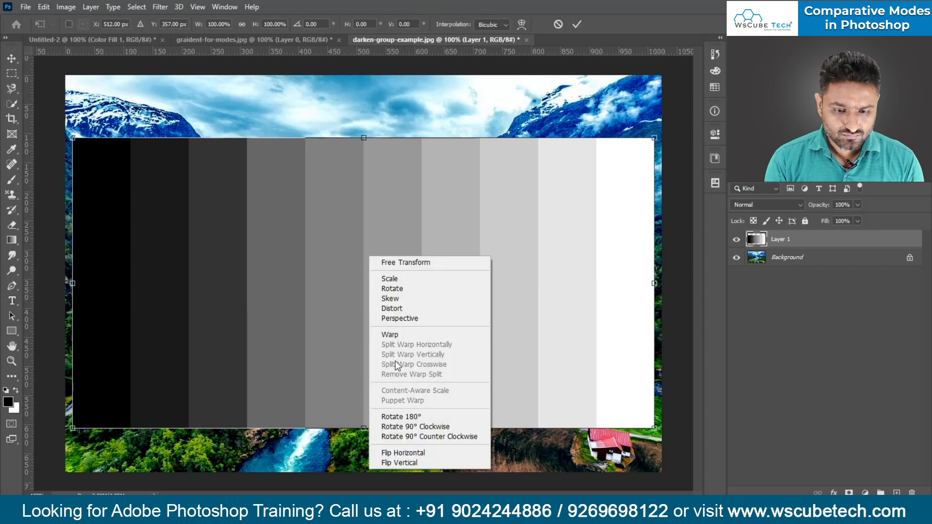
{"action": "left_click", "coordinate": [404, 310]}
{"action": "left_click_drag", "start_coordinate": [445, 334], "coordinate": [436, 317]}
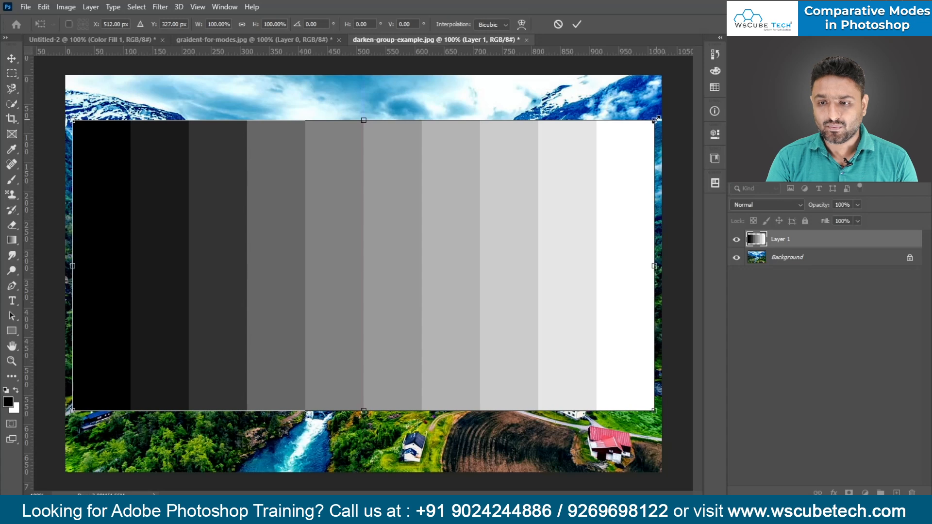
{"action": "left_click", "coordinate": [752, 204]}
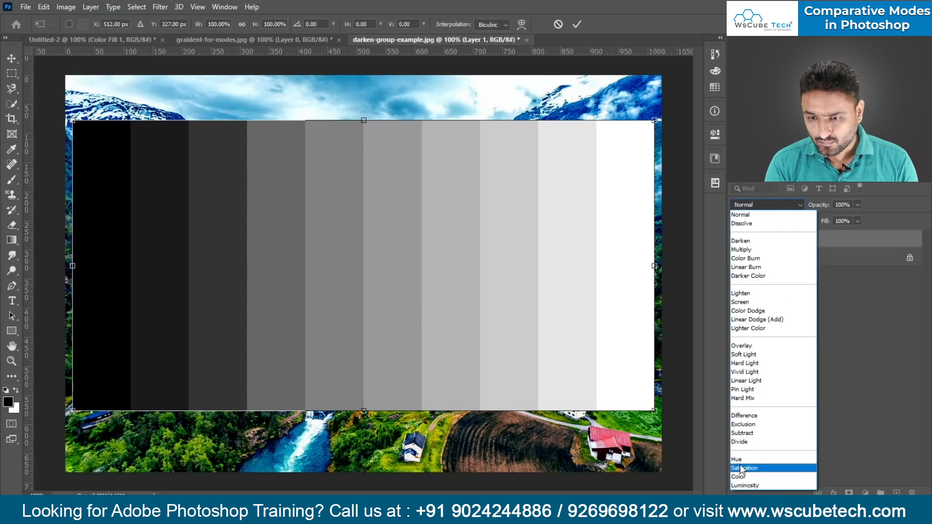
{"action": "left_click", "coordinate": [748, 442]}
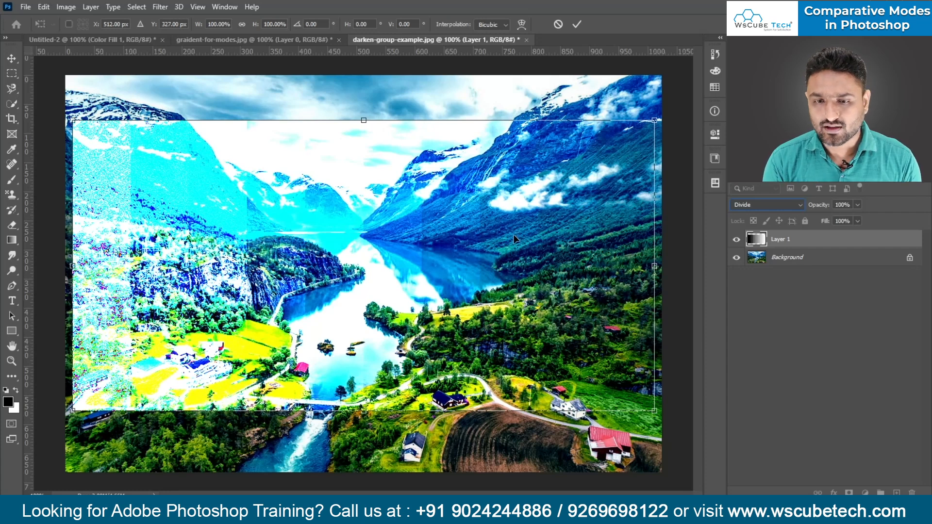
- Commit the gradient layer's transform, switch to the Type tool, and compare the landscape with the Divide layer hidden and shown
{"action": "left_click", "coordinate": [736, 239]}
{"action": "key", "text": "t"}
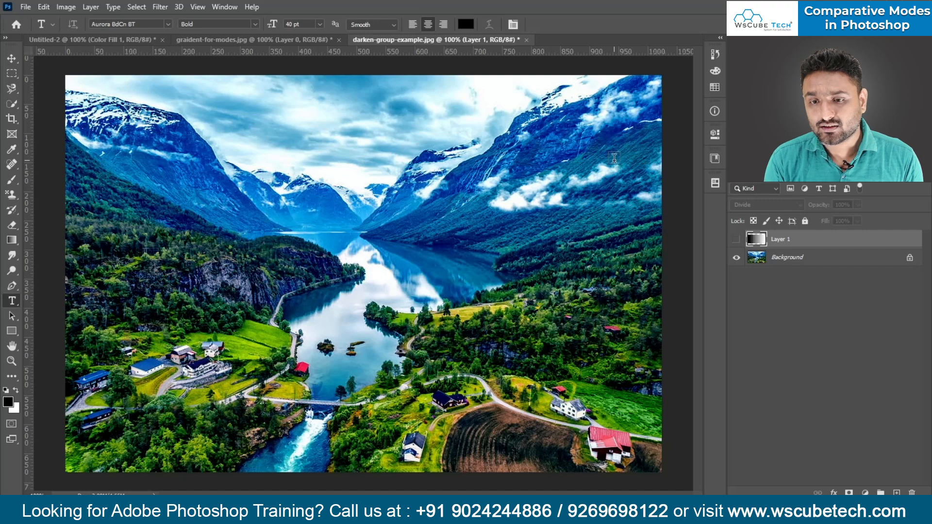
{"action": "left_click", "coordinate": [736, 240]}
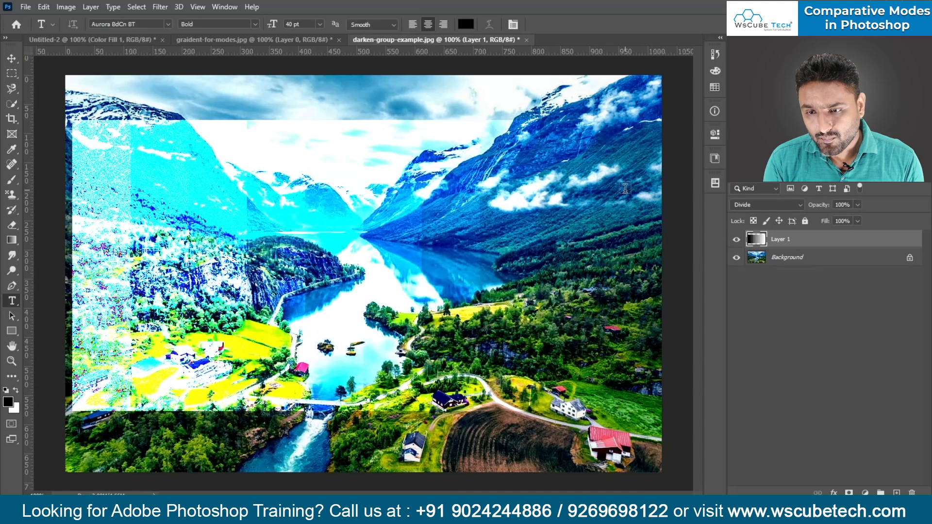
- Compare the plain grey bands in graident-for-modes.jpg with the Divide result in darken-group-example.jpg, hiding and reshowing the gradient layer there
{"action": "left_click", "coordinate": [251, 39]}
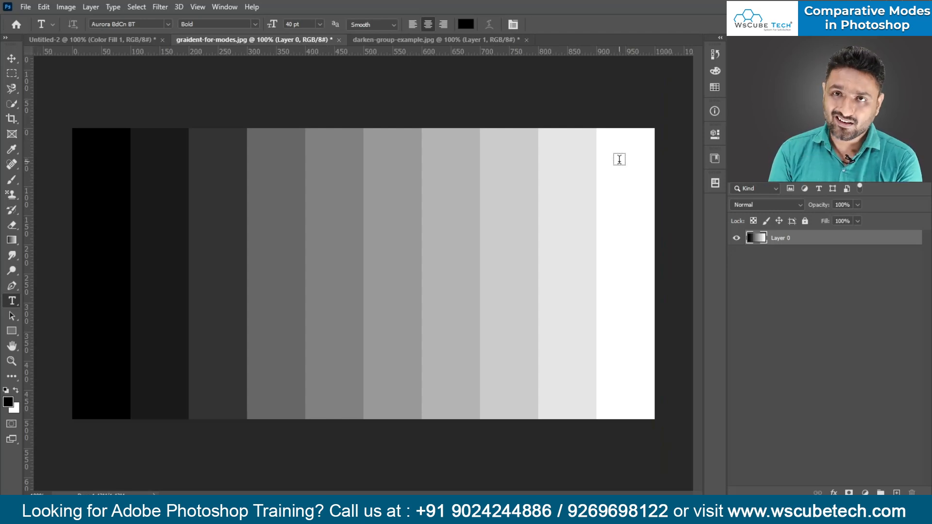
{"action": "left_click", "coordinate": [481, 42]}
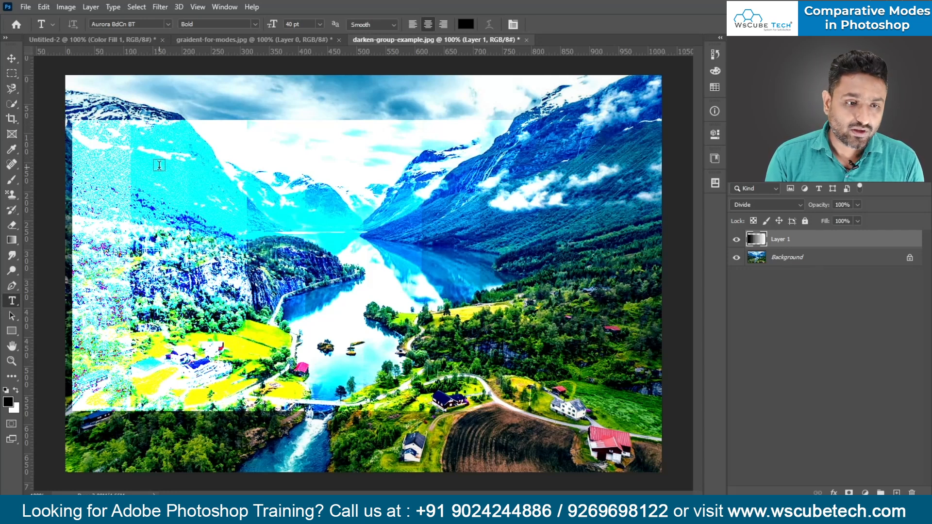
{"action": "left_click", "coordinate": [737, 239]}
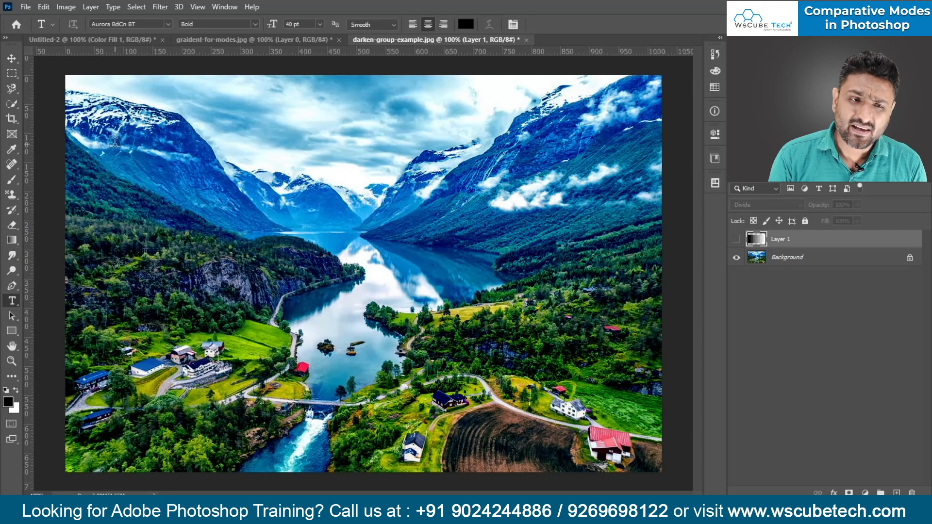
{"action": "left_click", "coordinate": [737, 239]}
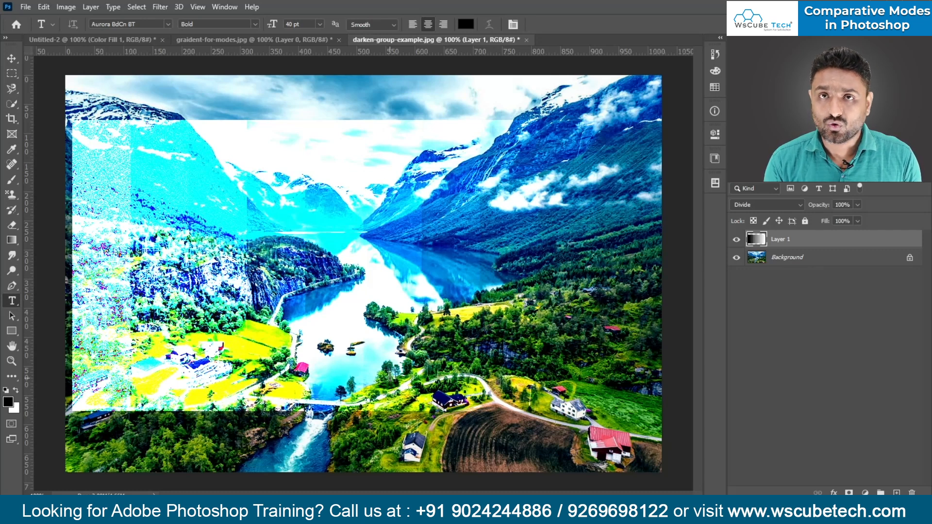
{"action": "left_click", "coordinate": [269, 39]}
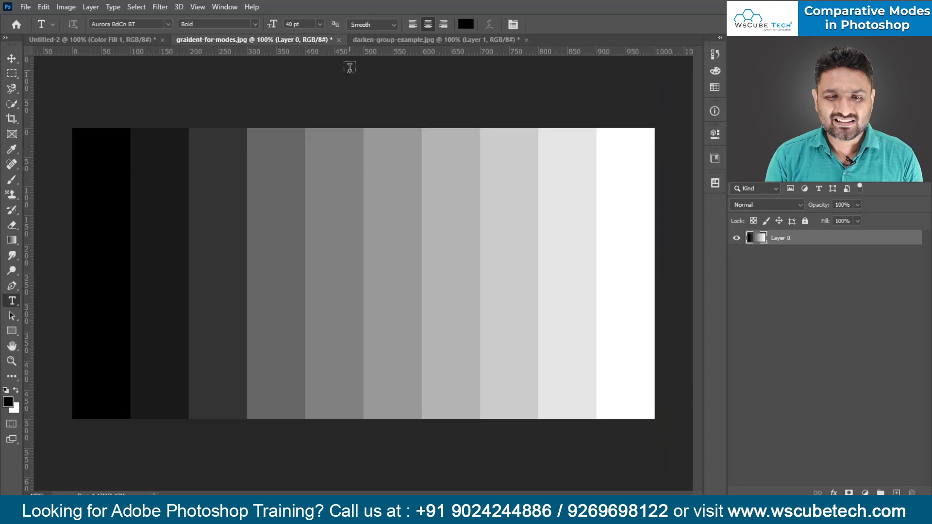
{"action": "left_click", "coordinate": [416, 39]}
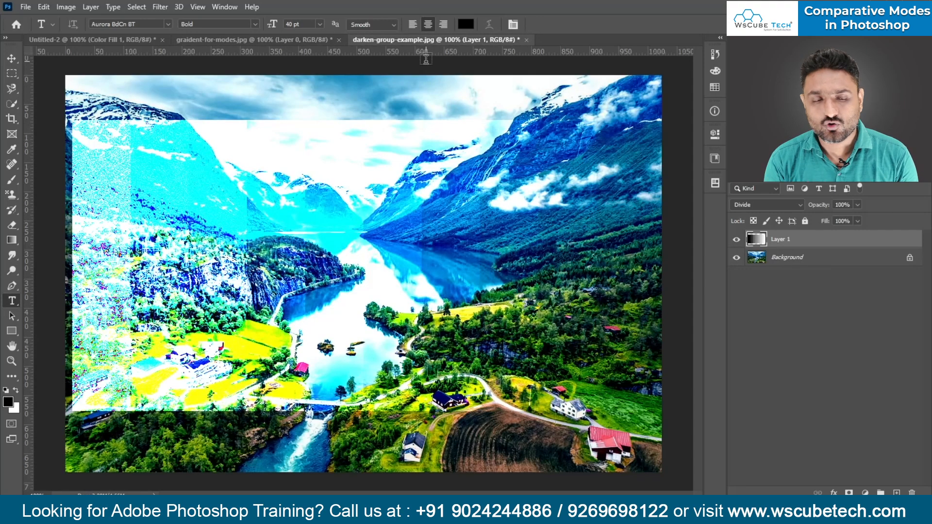
- Toggle the gradient layer off and on over the landscape, preview other comparative blend modes on it, and keep Divide
{"action": "left_click", "coordinate": [737, 240]}
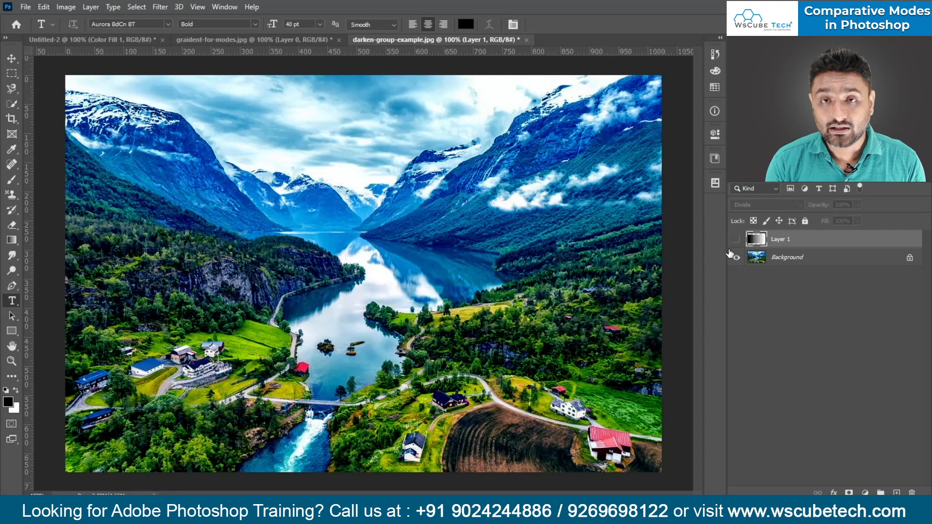
{"action": "left_click", "coordinate": [737, 240]}
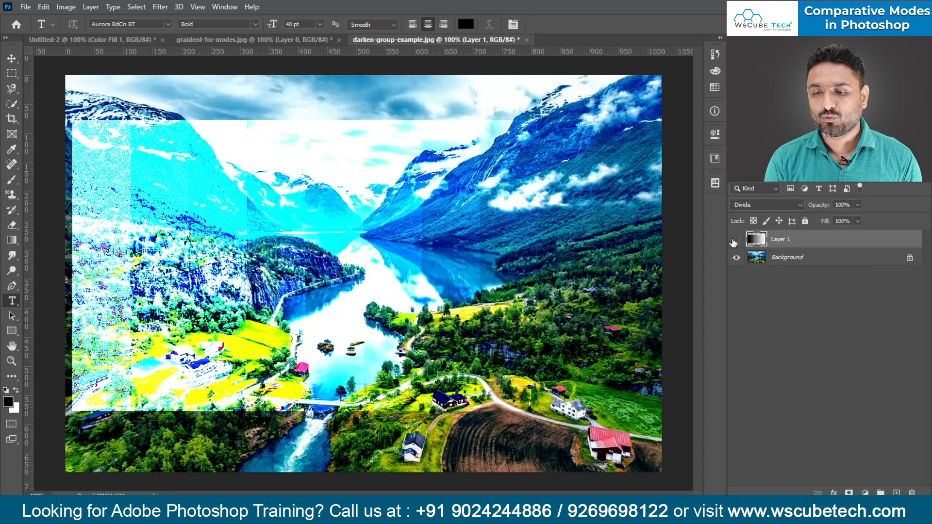
{"action": "left_click", "coordinate": [737, 239]}
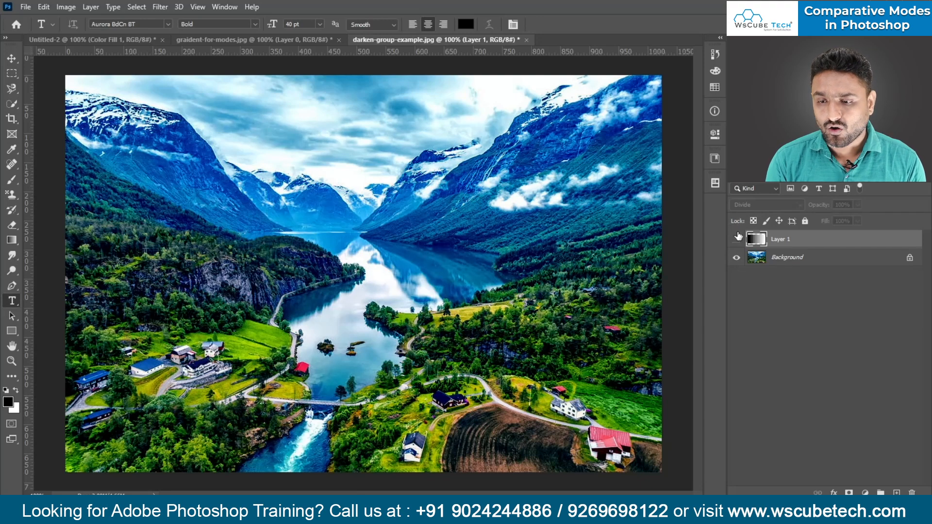
{"action": "left_click", "coordinate": [737, 239]}
{"action": "left_click", "coordinate": [760, 206]}
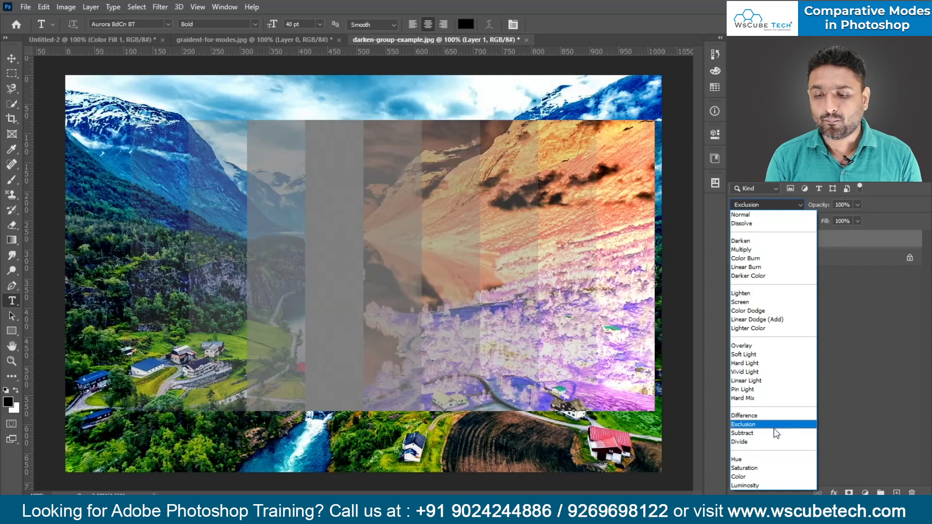
{"action": "left_click", "coordinate": [758, 441]}
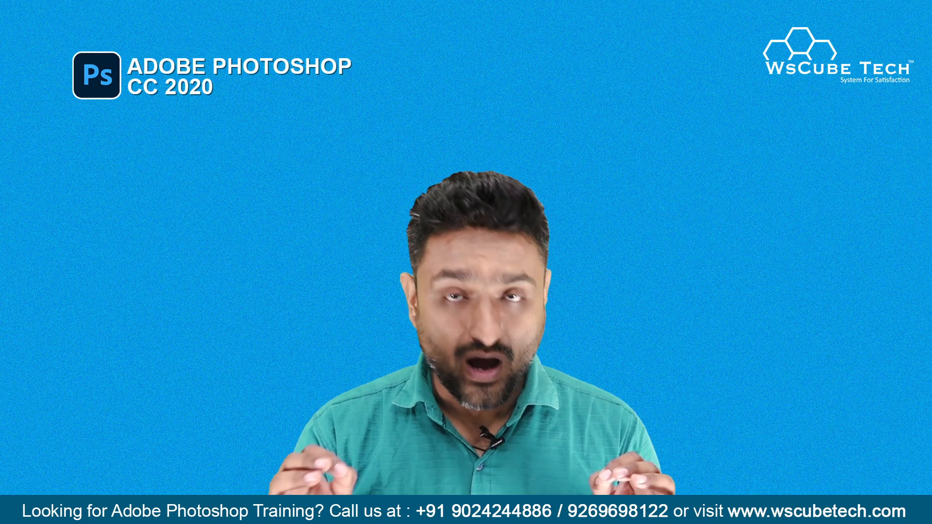